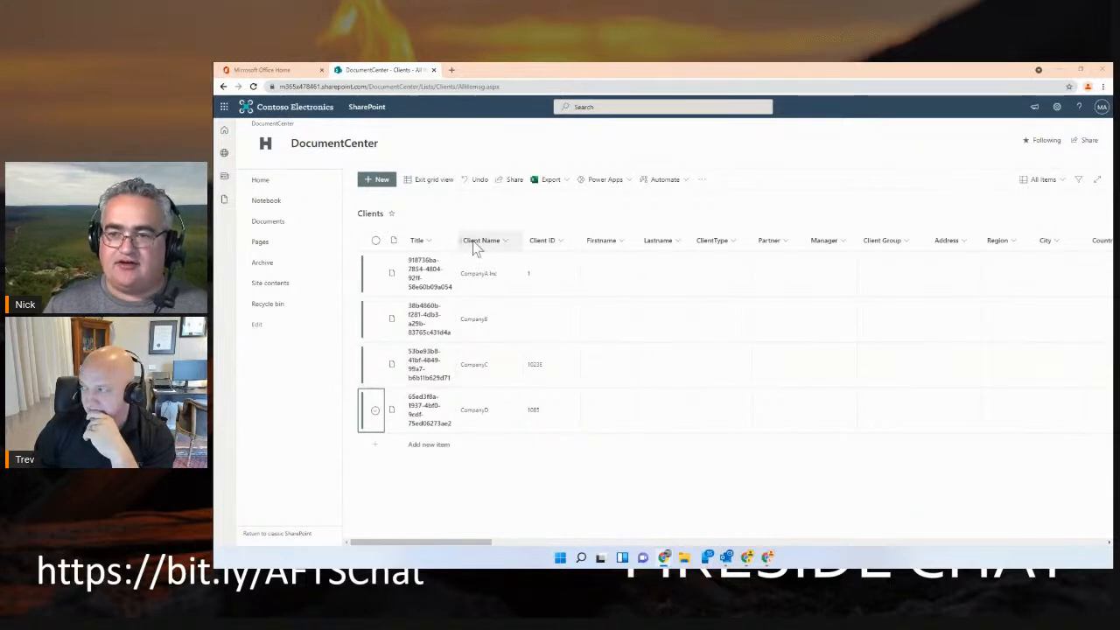
Open powerapps.microsoft.com in a new browser tab and sign in to the Power Apps maker portal
left_click(452, 70)
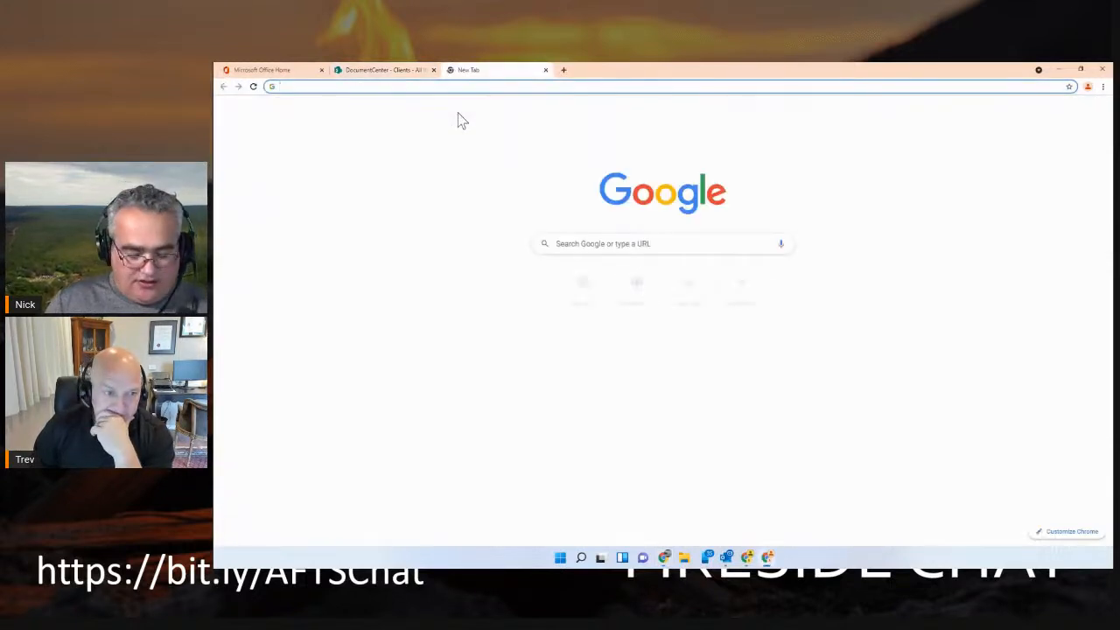
type("powera")
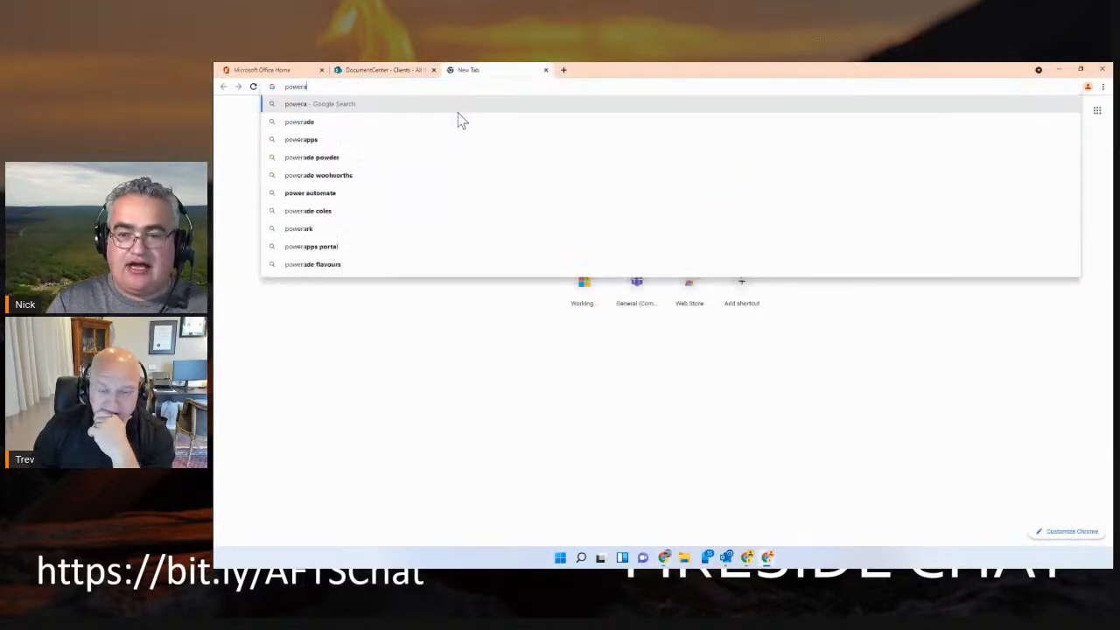
type("pps.mic")
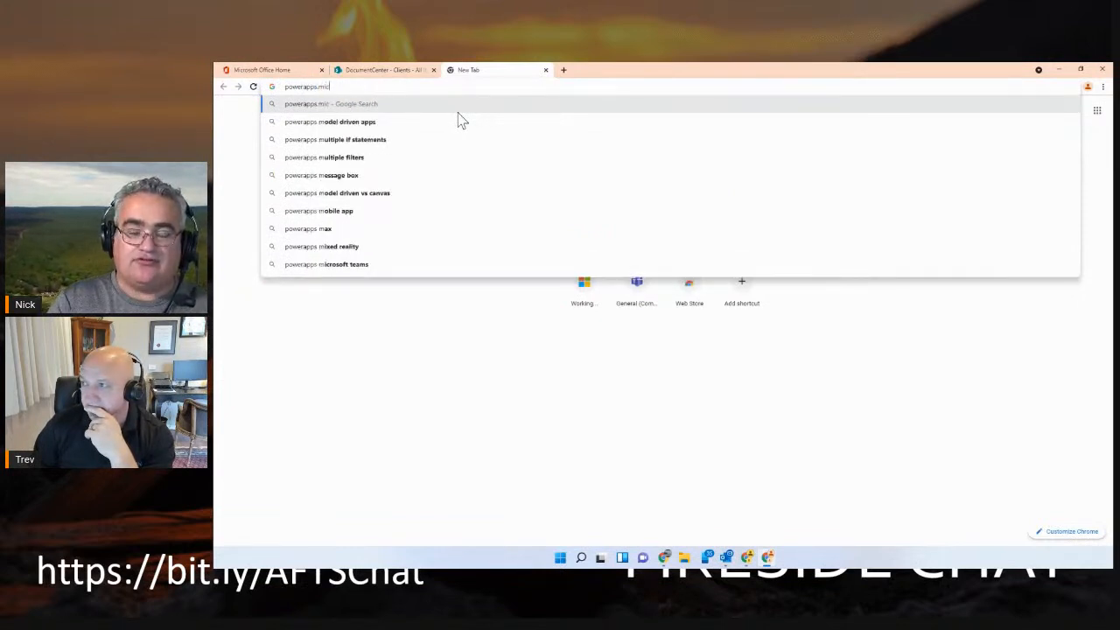
type("rosoft.com")
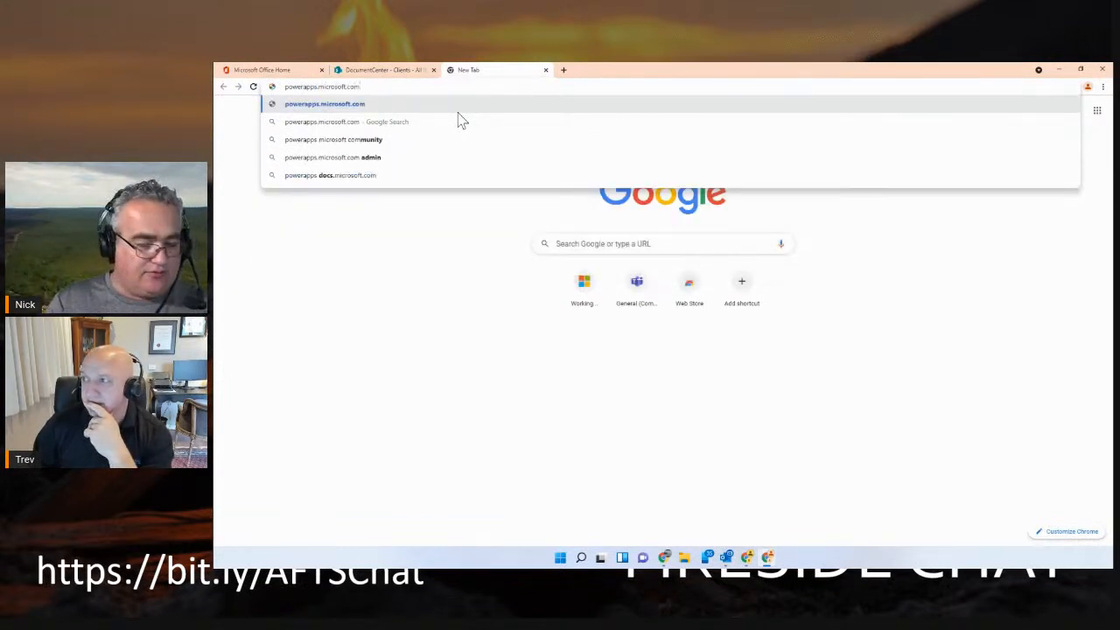
key("Return")
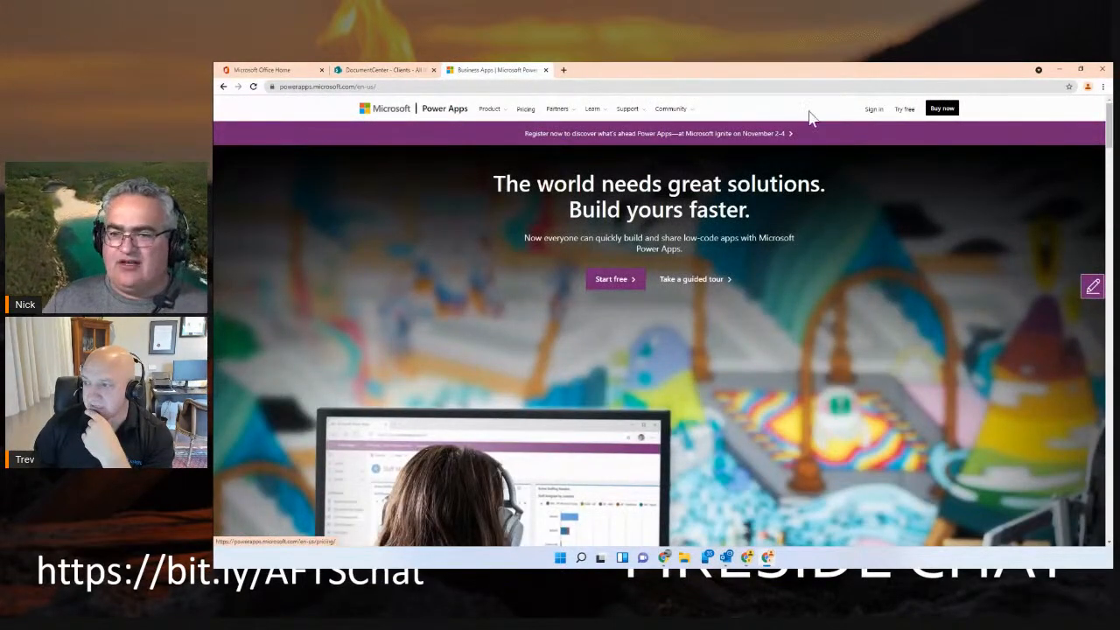
left_click(872, 111)
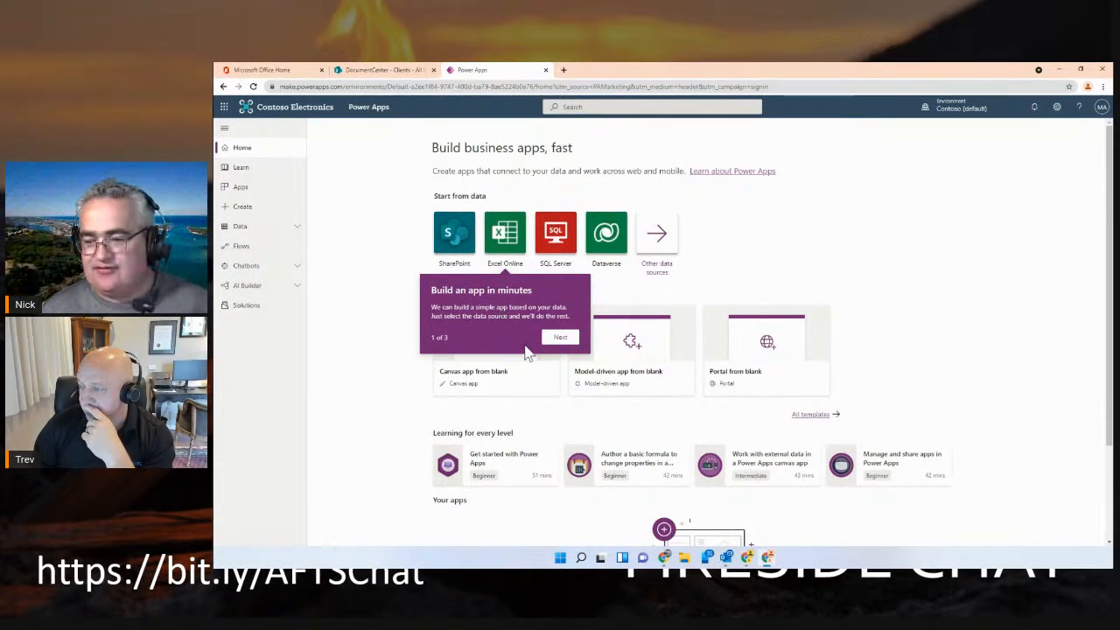
Finish the three-part introduction tour, check the Apps page and return to the Home page
left_click(554, 339)
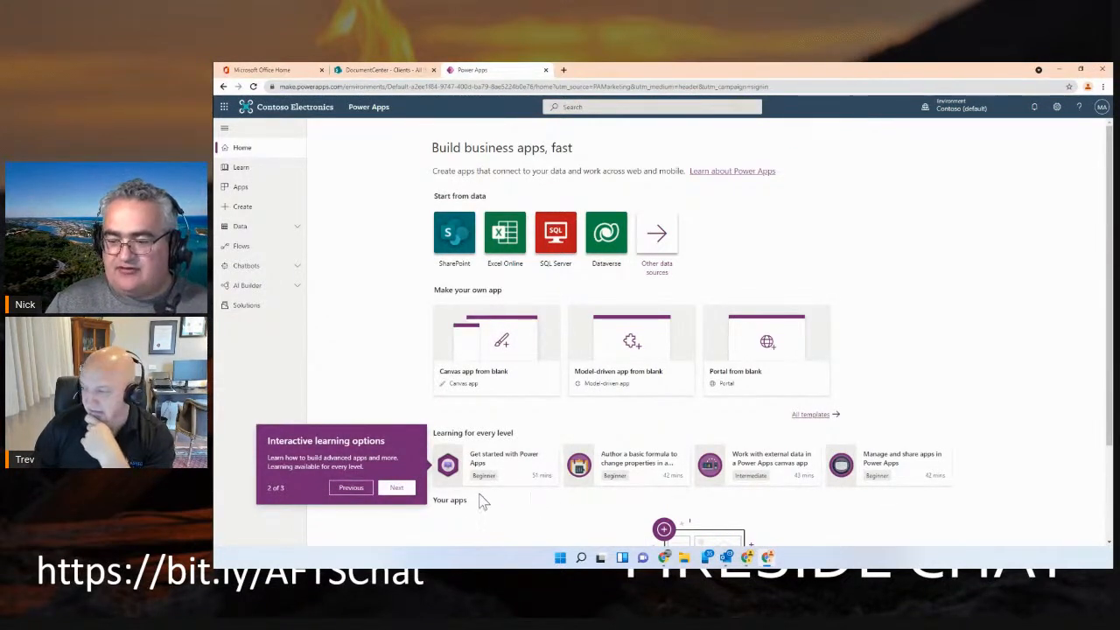
left_click(398, 489)
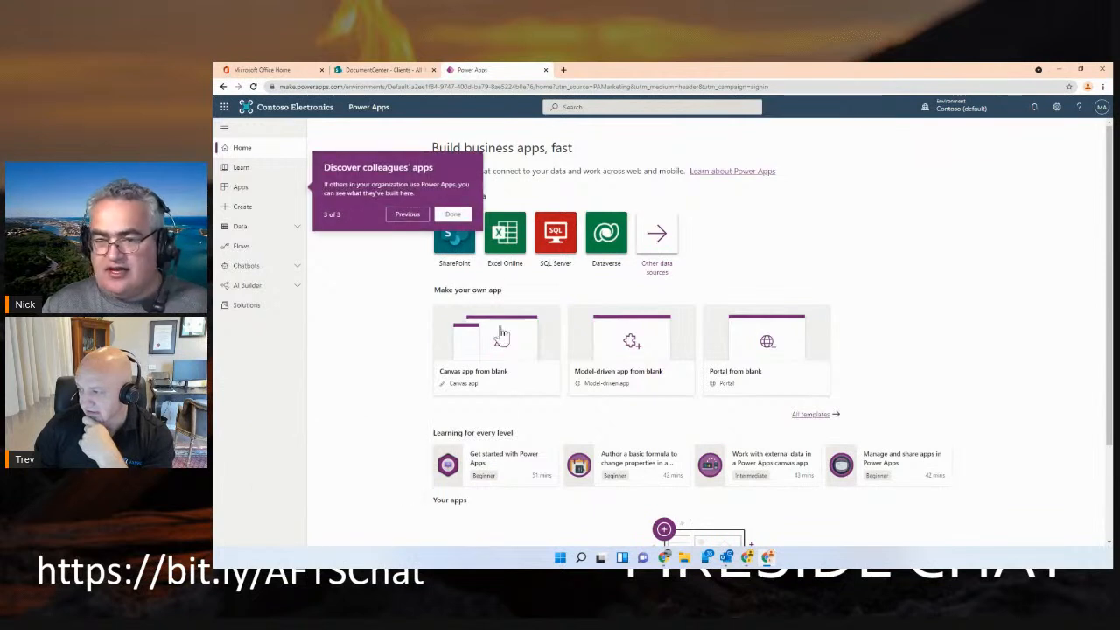
left_click(453, 216)
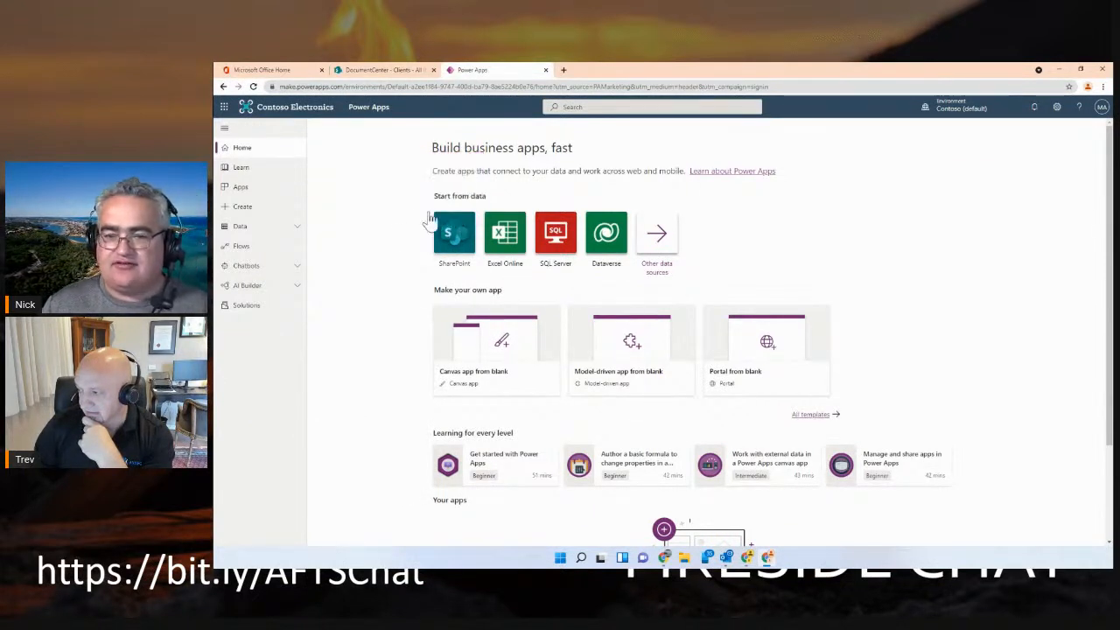
left_click(240, 186)
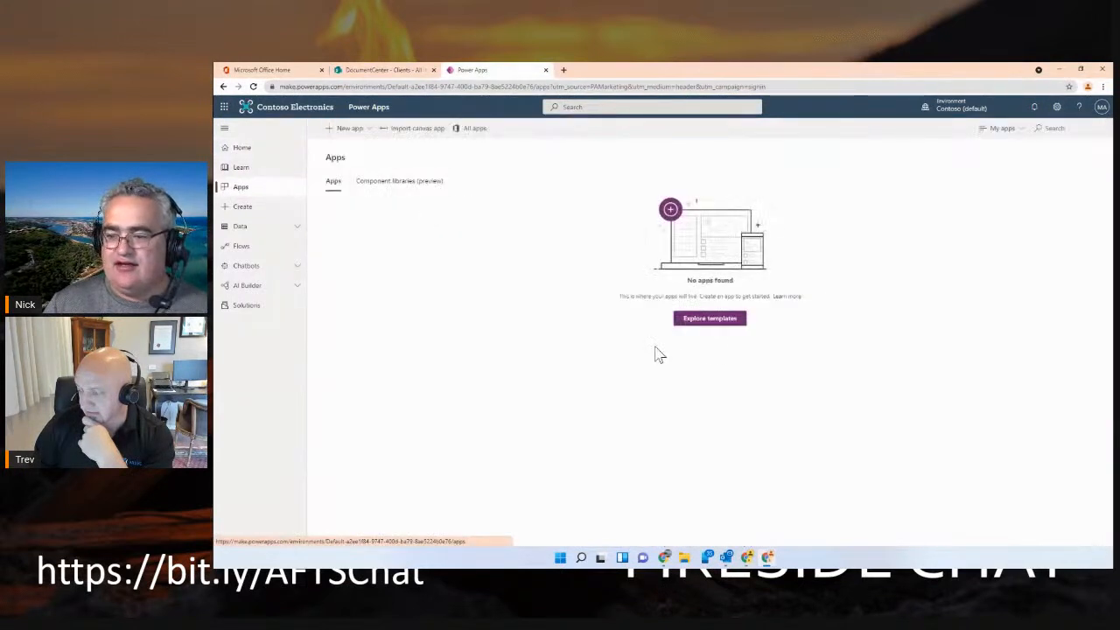
left_click(248, 150)
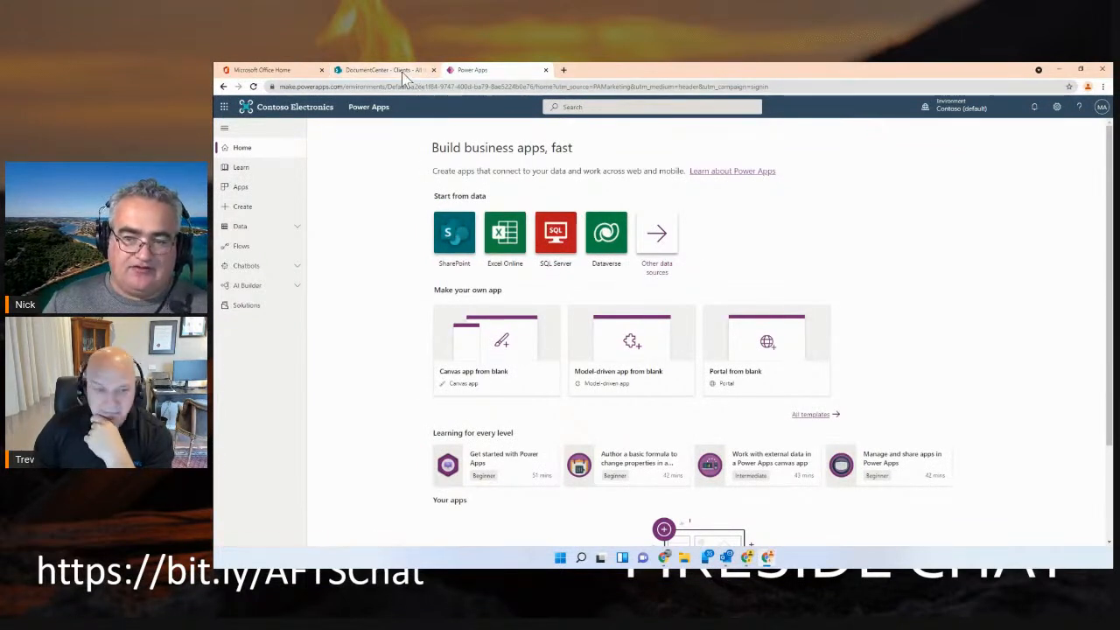
Start an app from SharePoint data with Australia as region and create a SharePoint connection using Connect directly (cloud services)
left_click(452, 252)
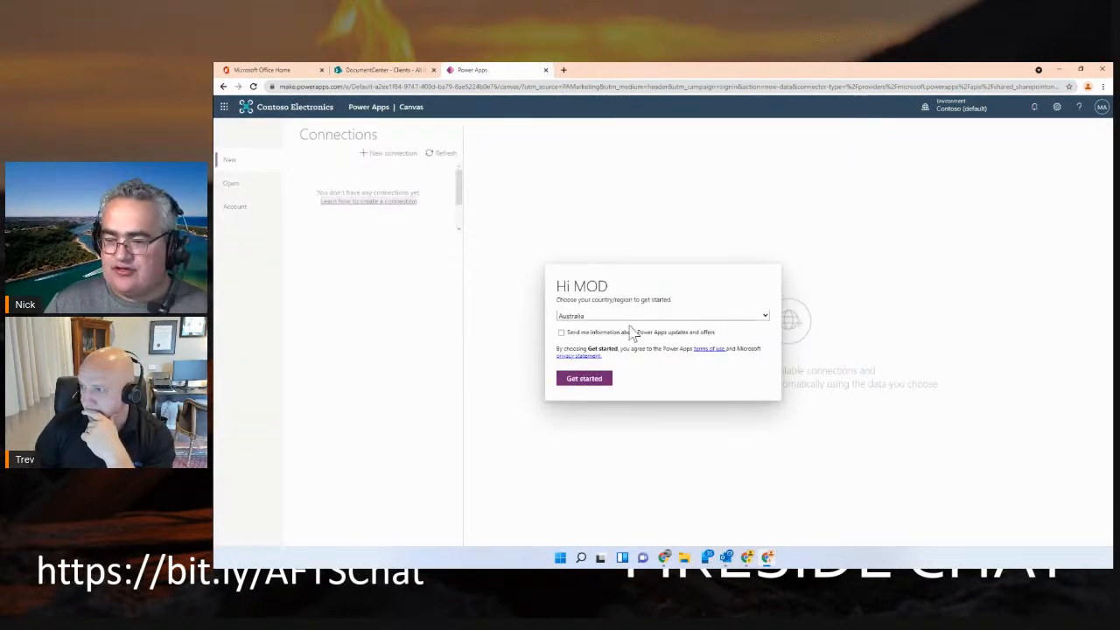
left_click(592, 382)
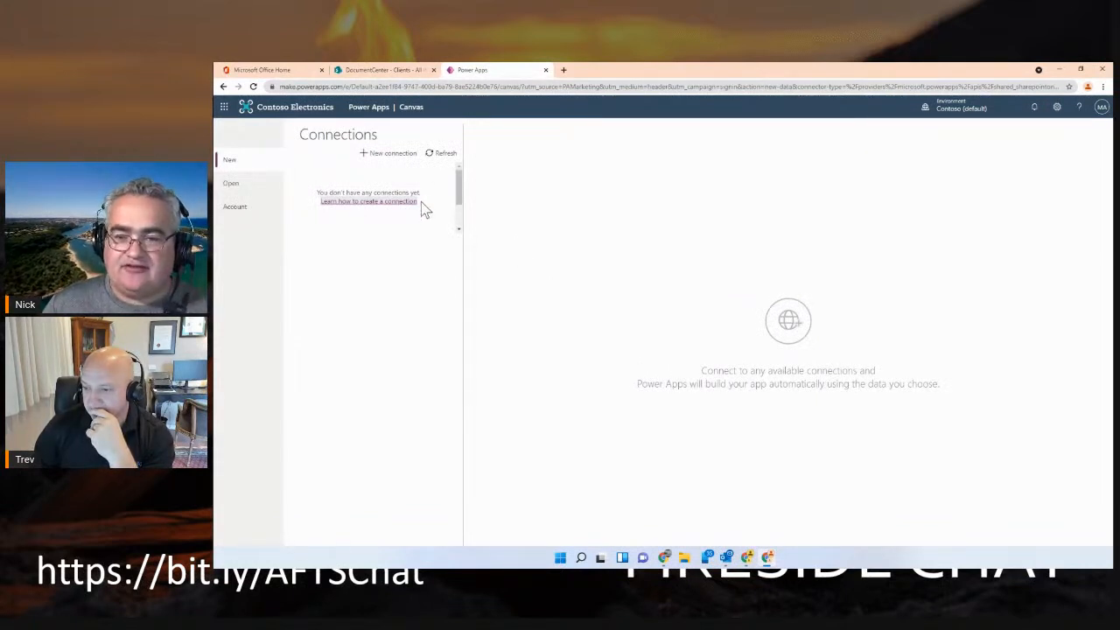
left_click(385, 158)
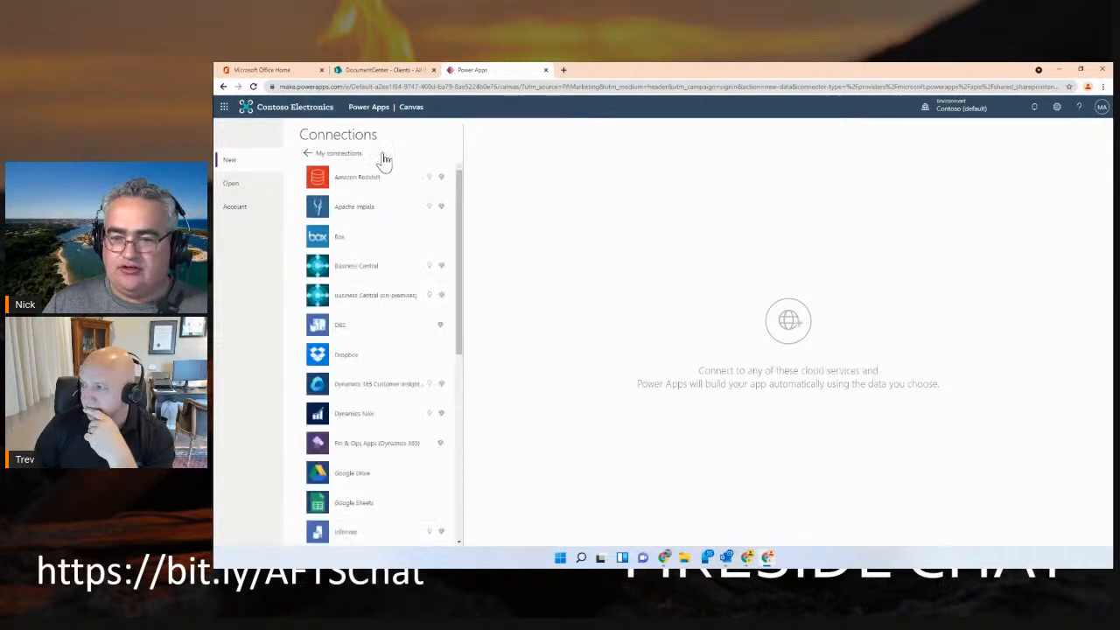
scroll(367, 351, "down", 8)
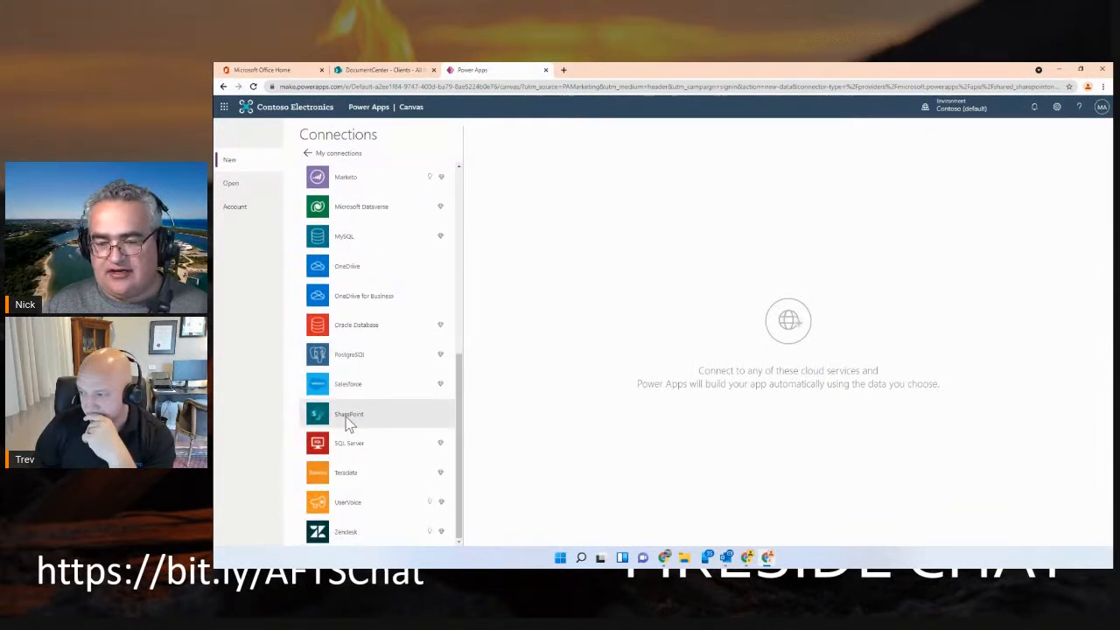
left_click(345, 414)
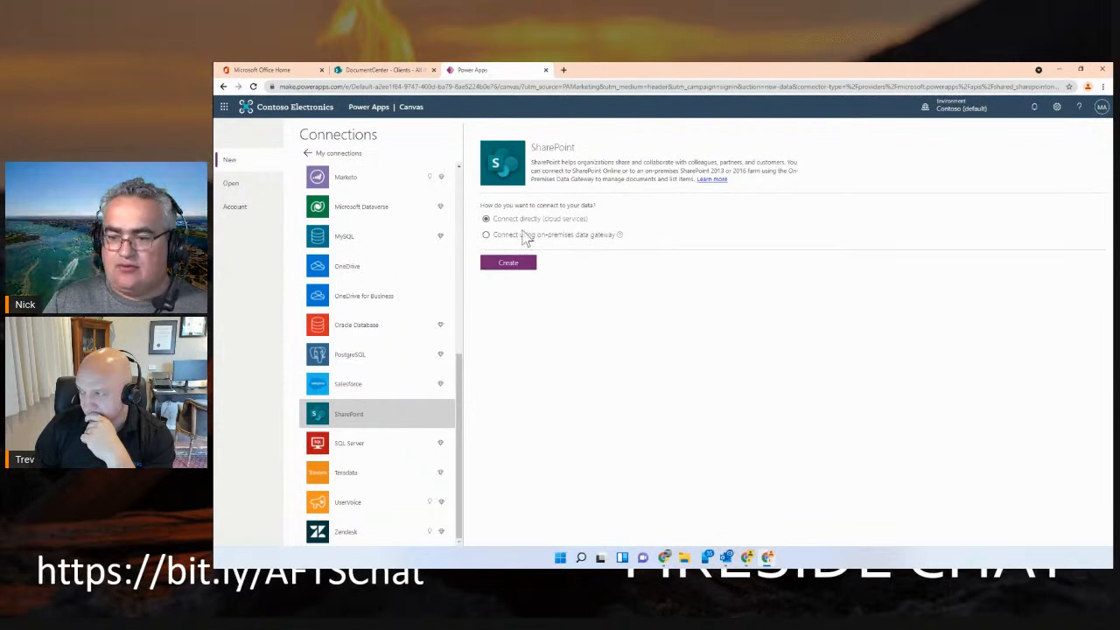
left_click(516, 264)
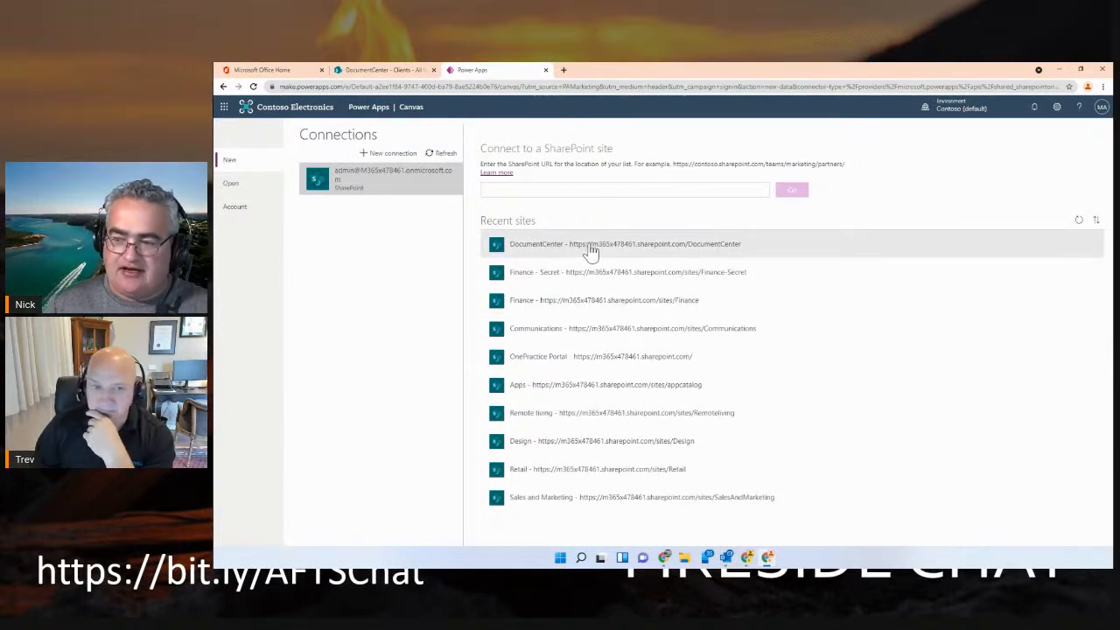
Generate the app from the Clients list of the DocumentCenter site and dismiss the Studio welcome dialog for good
left_click(382, 70)
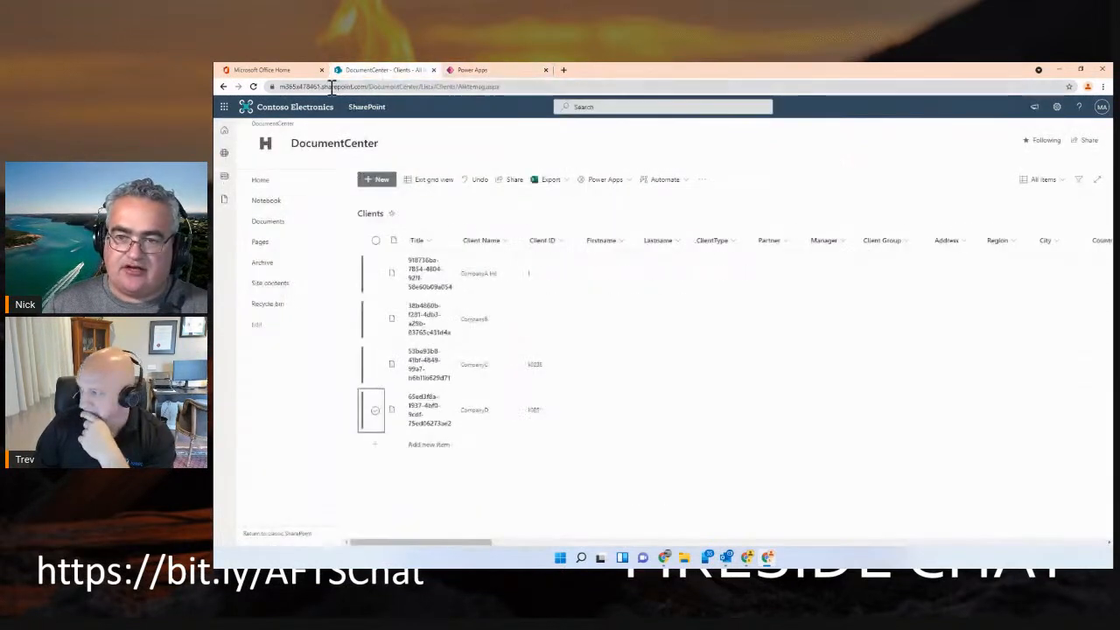
left_click(454, 70)
left_click(579, 256)
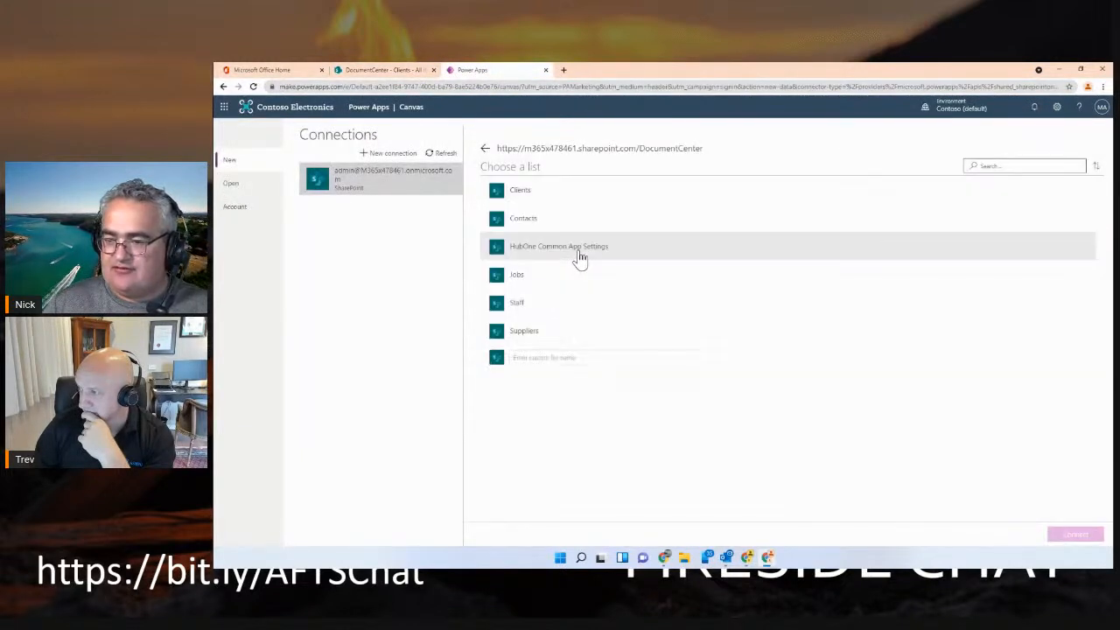
left_click(526, 192)
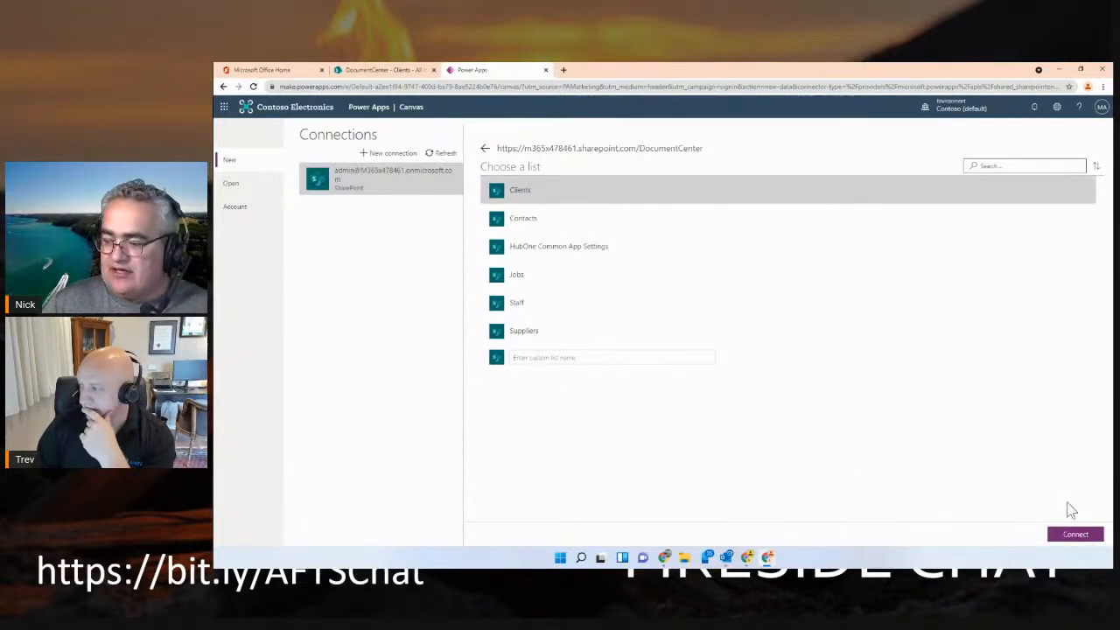
left_click(1075, 534)
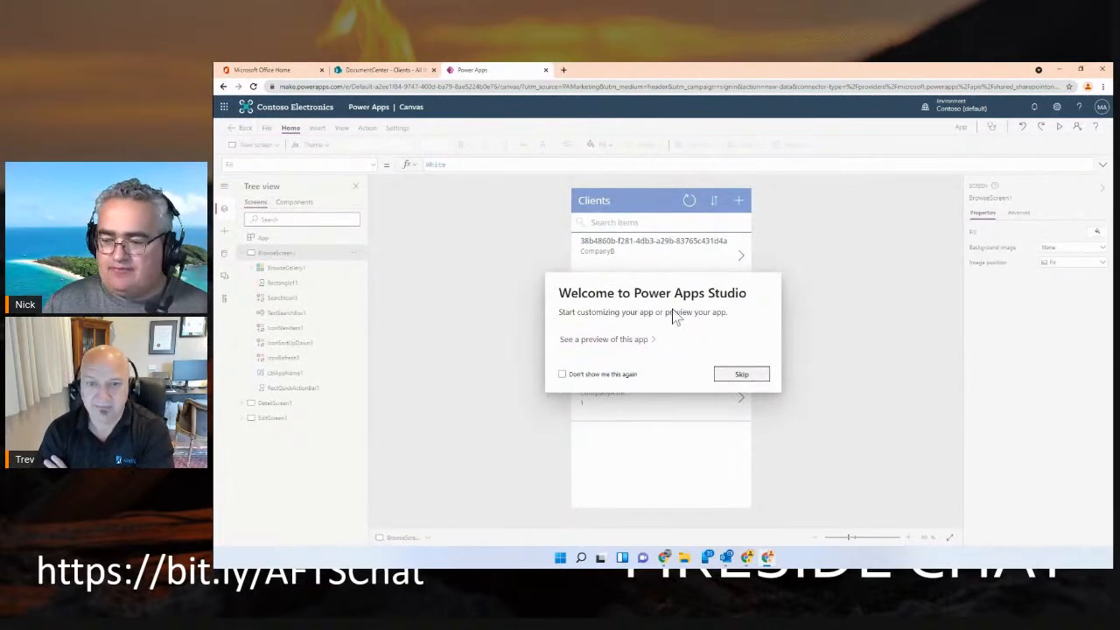
left_click(625, 375)
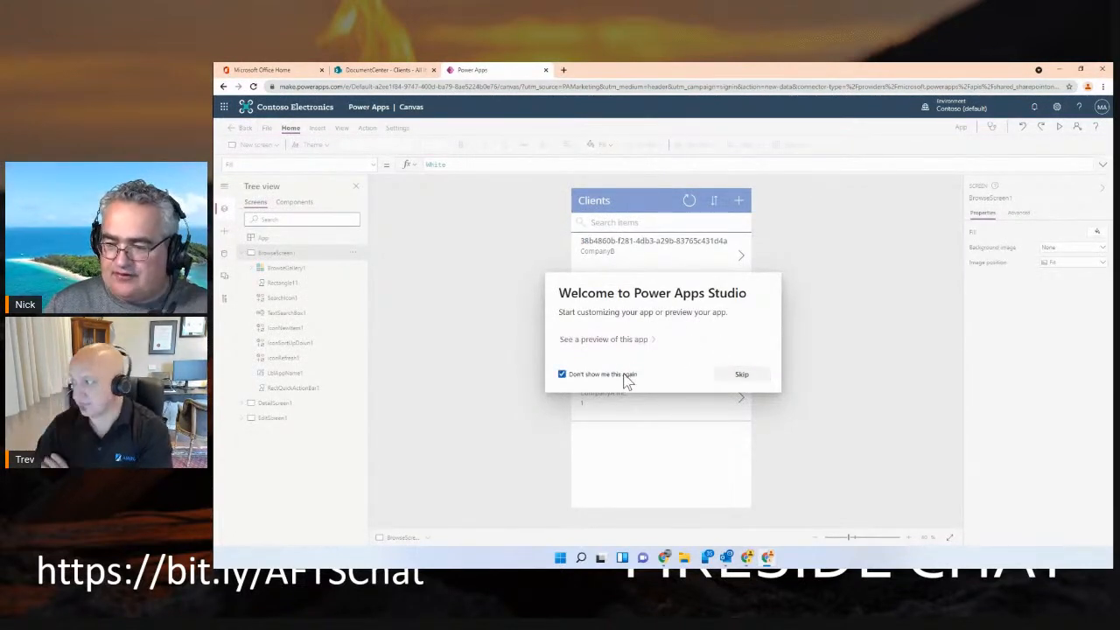
left_click(739, 377)
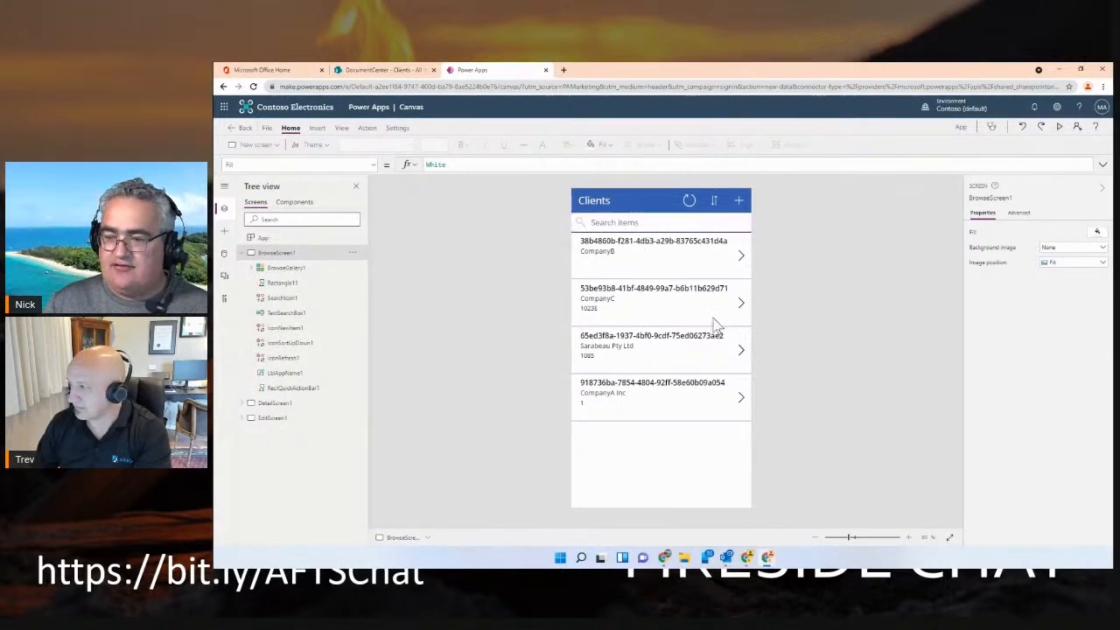
Compare the app with the Clients list in SharePoint and refresh the client records on the app's browse screen
left_click(380, 69)
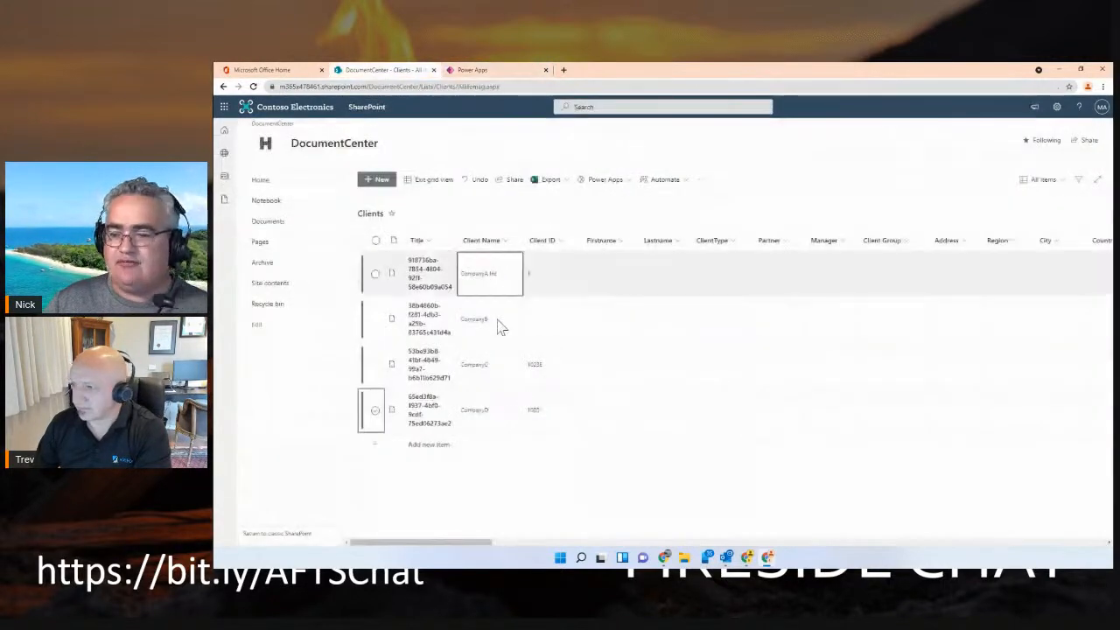
left_click(488, 446)
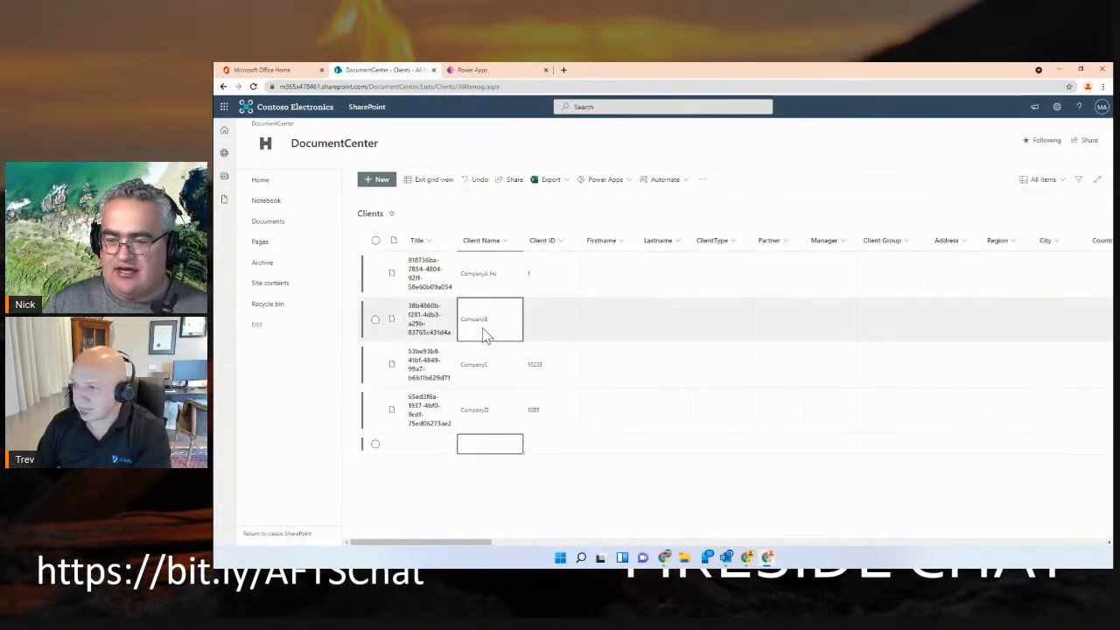
left_click(476, 70)
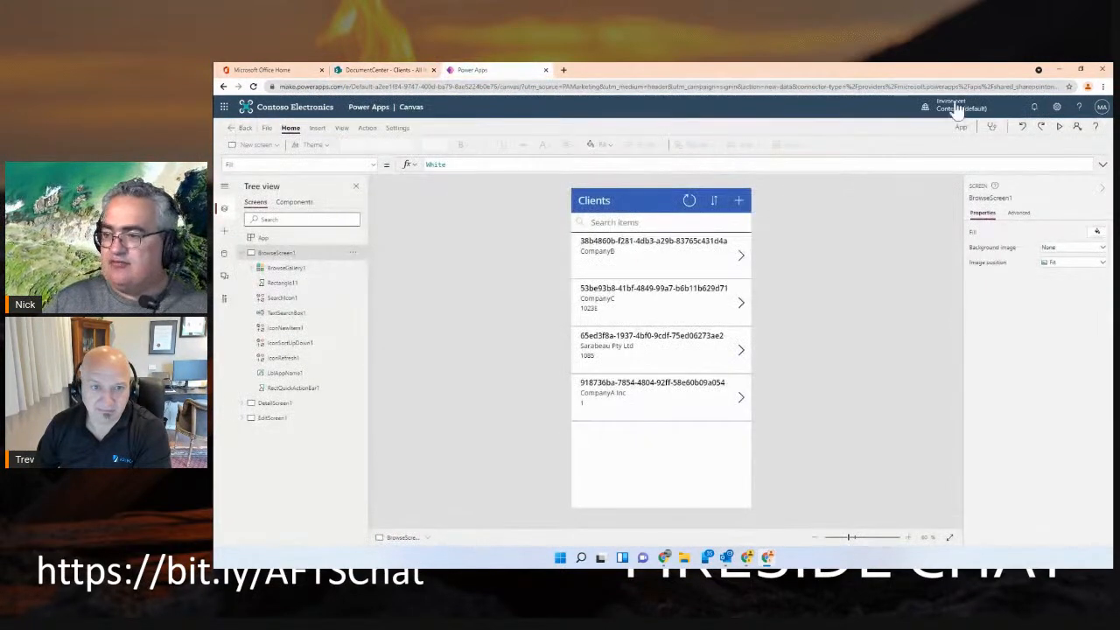
left_click(689, 202)
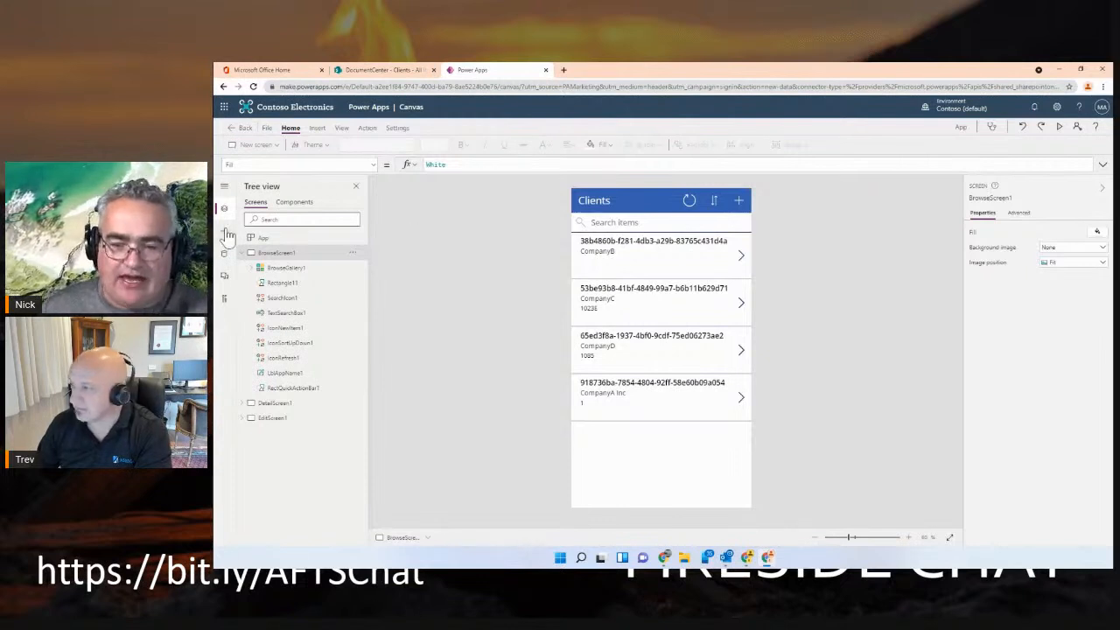
Inspect the data bindings of the subtitle, body and title labels in the browse screen's client gallery
left_click(242, 254)
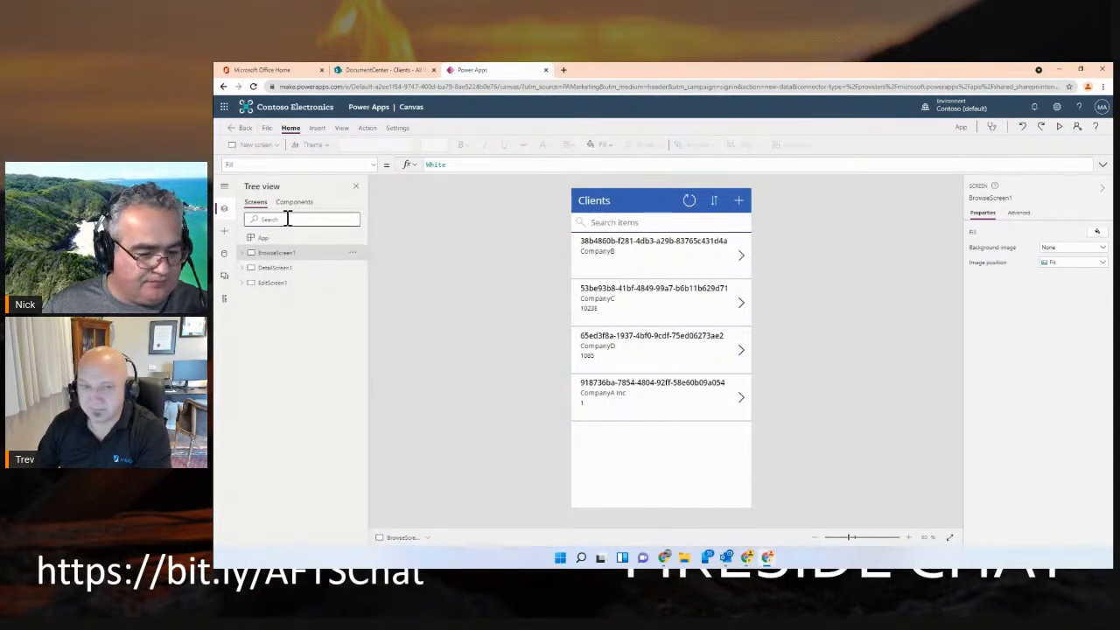
left_click(650, 251)
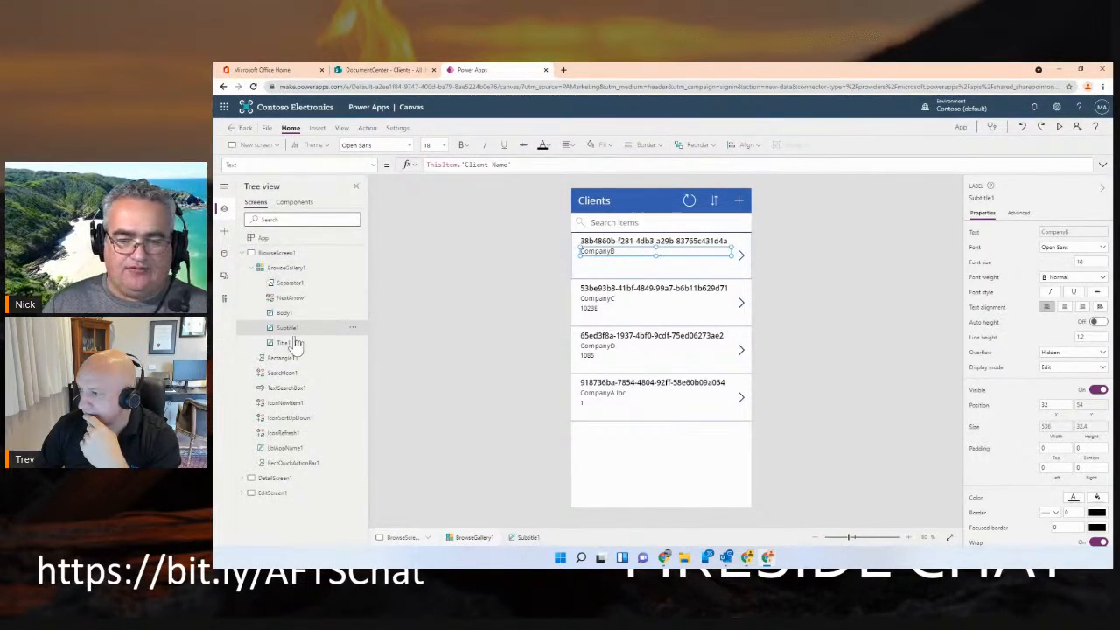
left_click(281, 313)
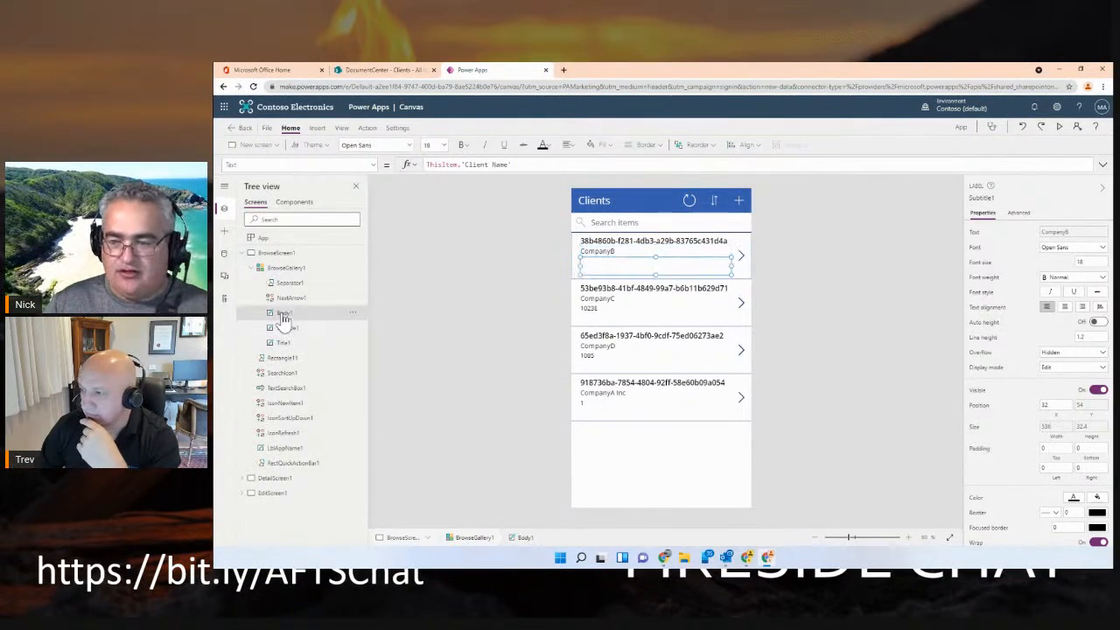
left_click(284, 343)
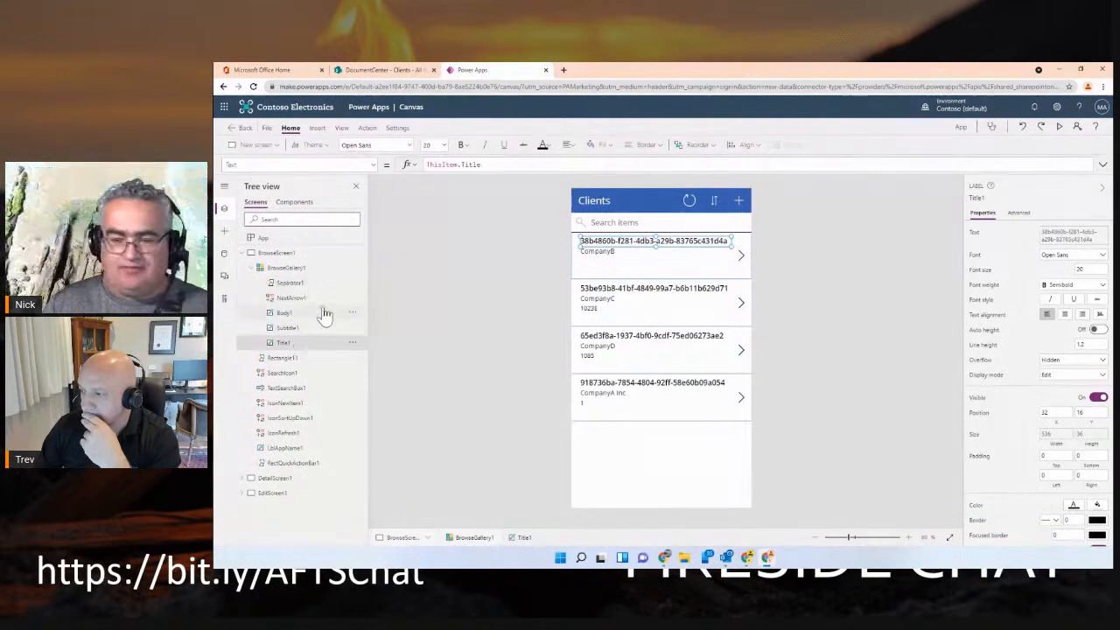
Apply the "Title, subtitle, and body" layout to the browse screen's client gallery
left_click(289, 268)
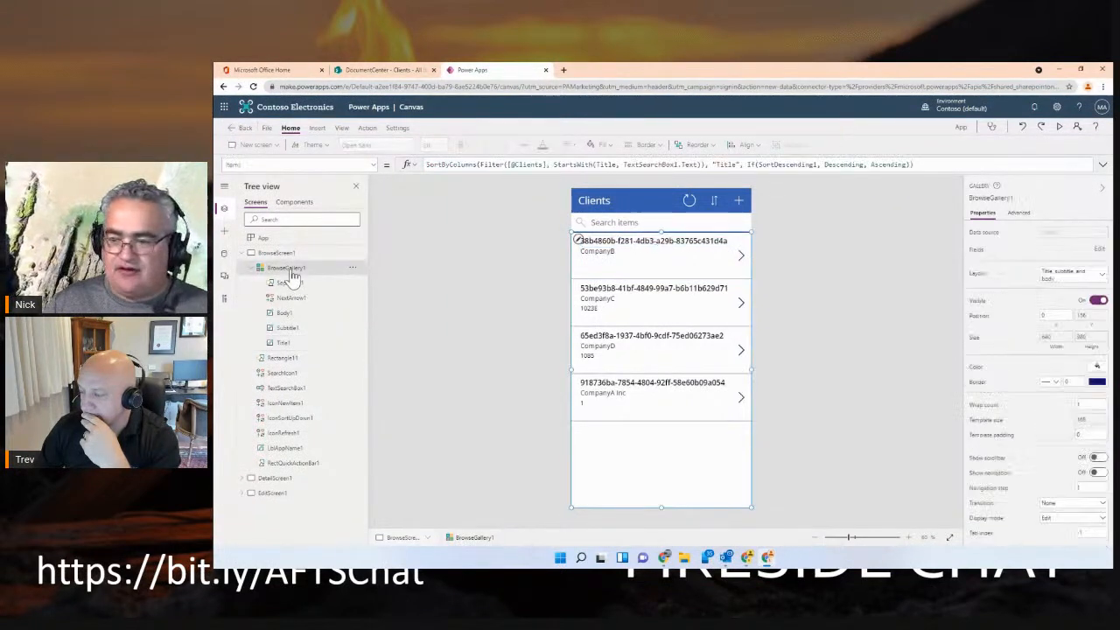
left_click(577, 245)
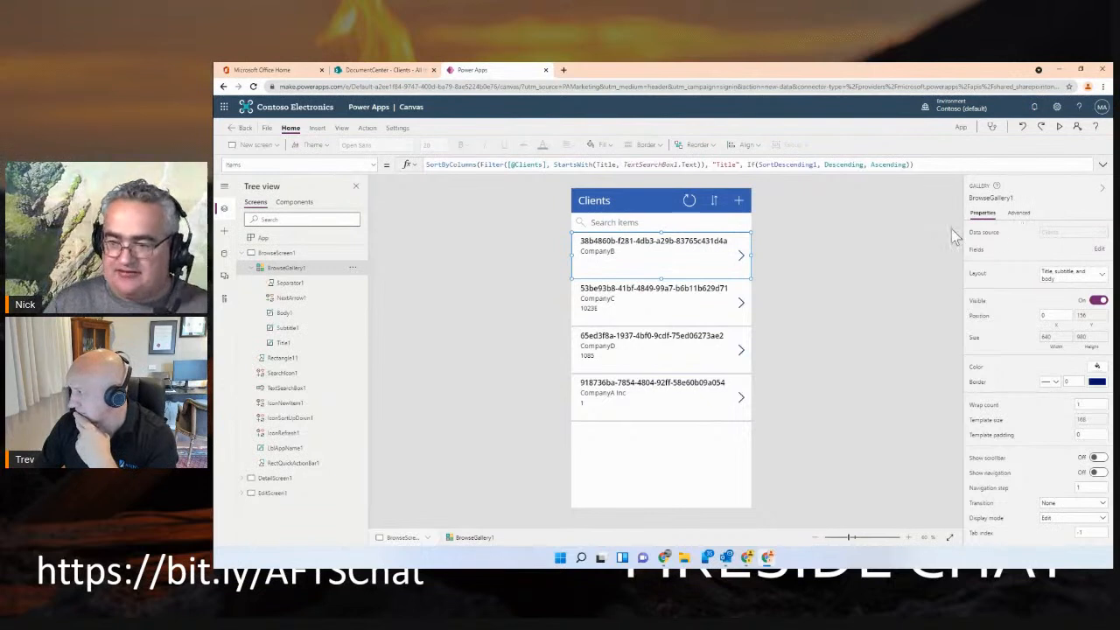
left_click(1101, 276)
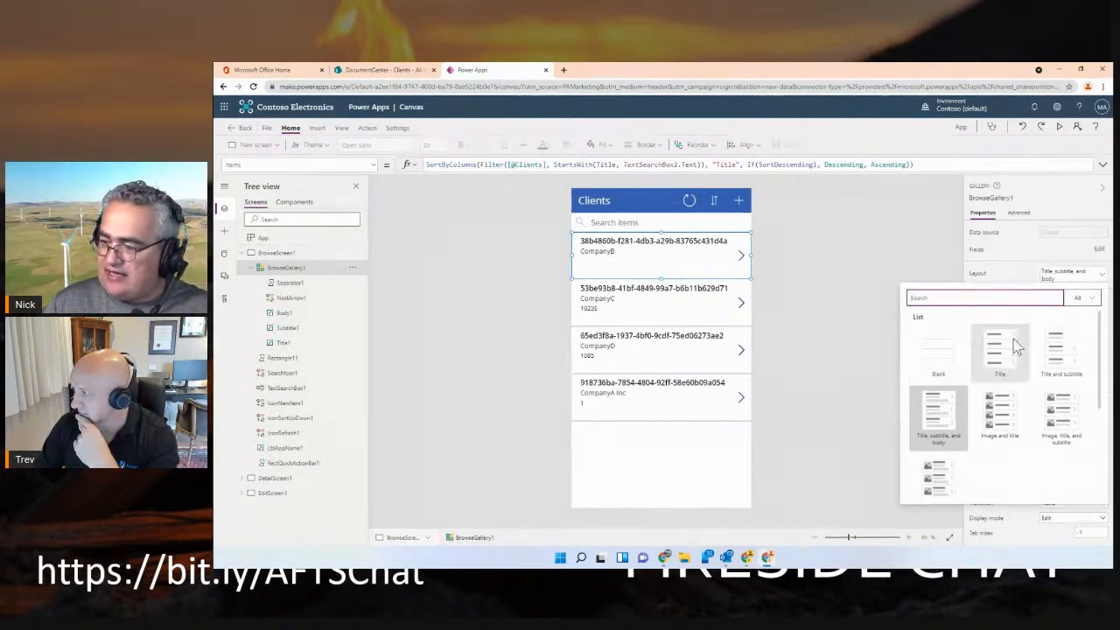
left_click(947, 418)
Edit the gallery's fields and bind the title label to Client Name
left_click(1098, 249)
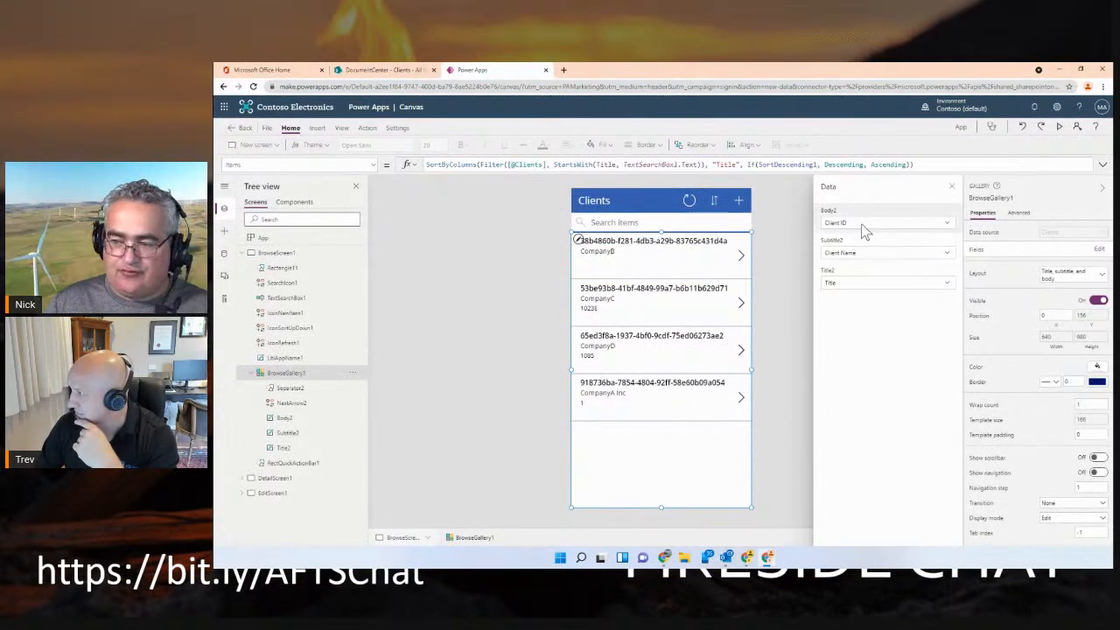
left_click(951, 291)
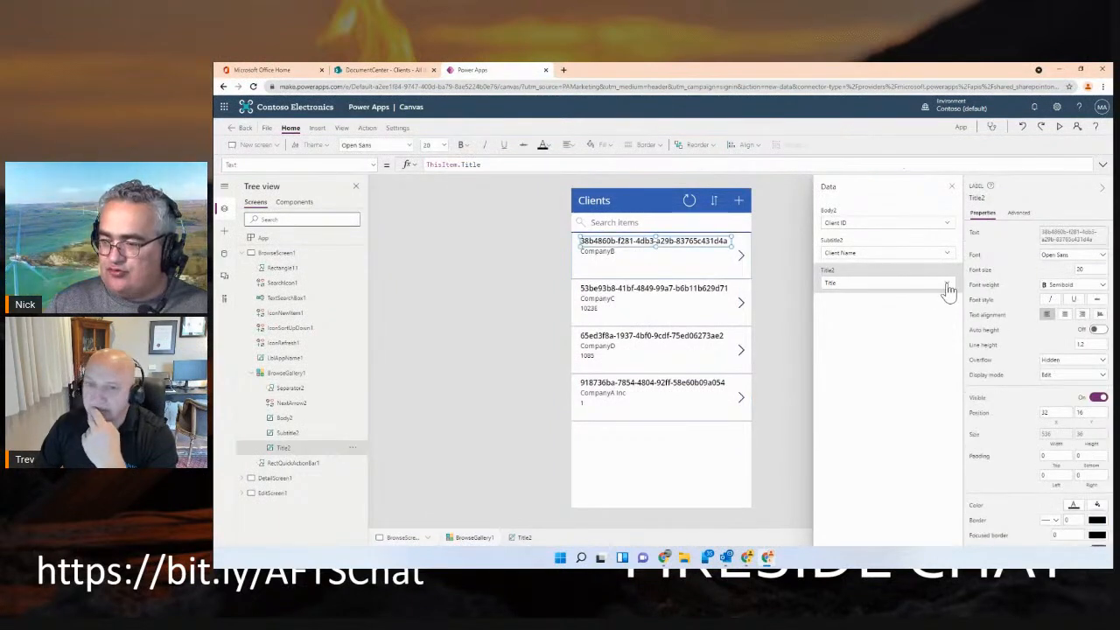
left_click(949, 290)
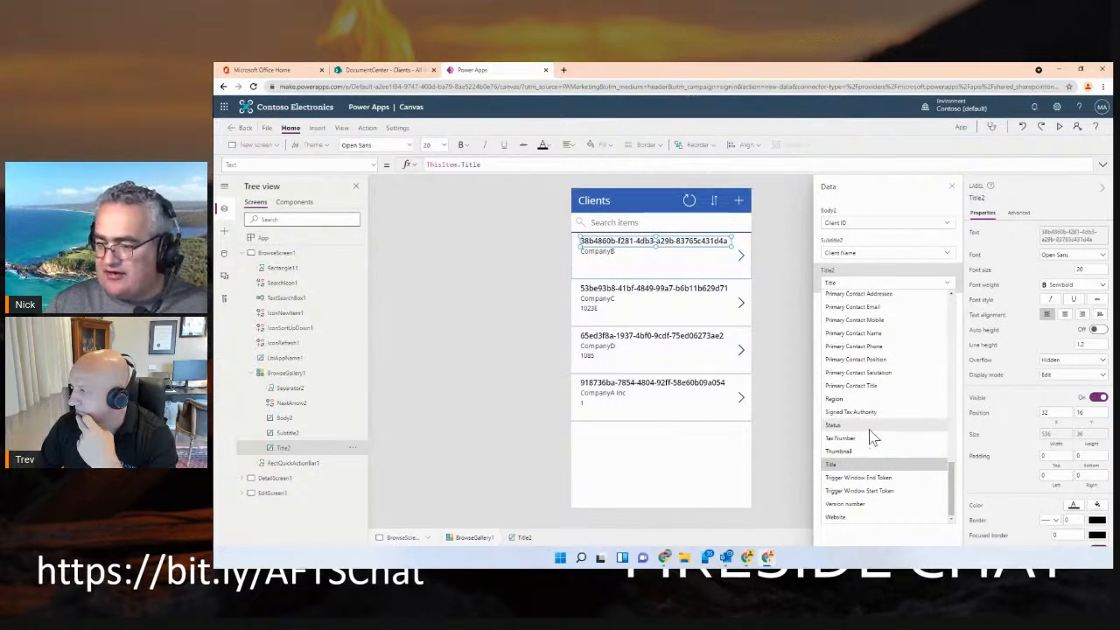
scroll(869, 437, "up", 5)
scroll(870, 438, "up", 4)
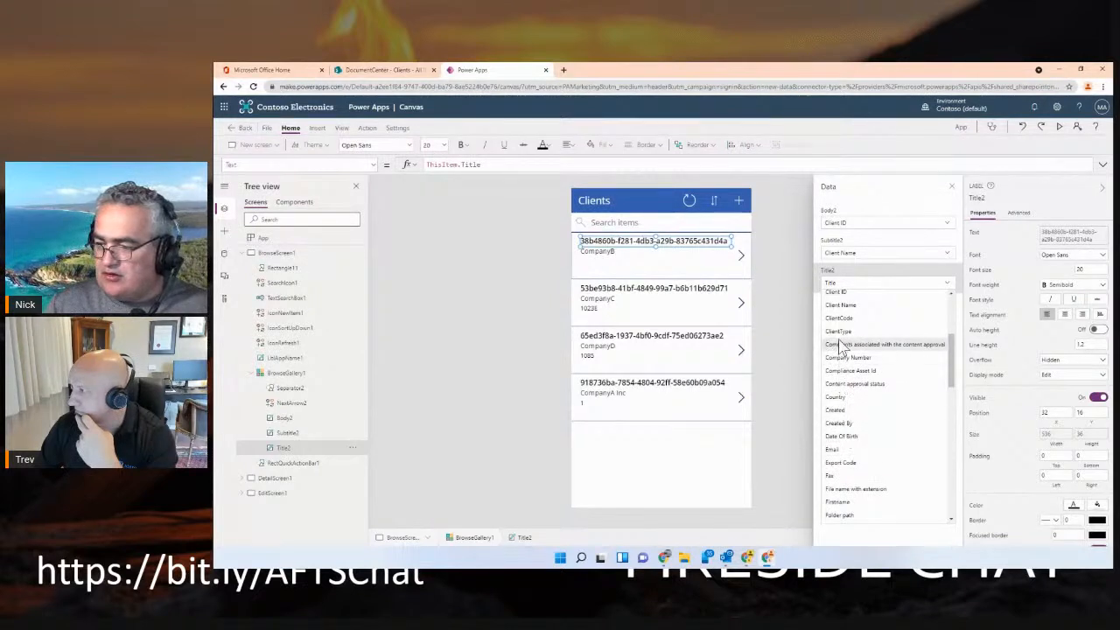
left_click(846, 306)
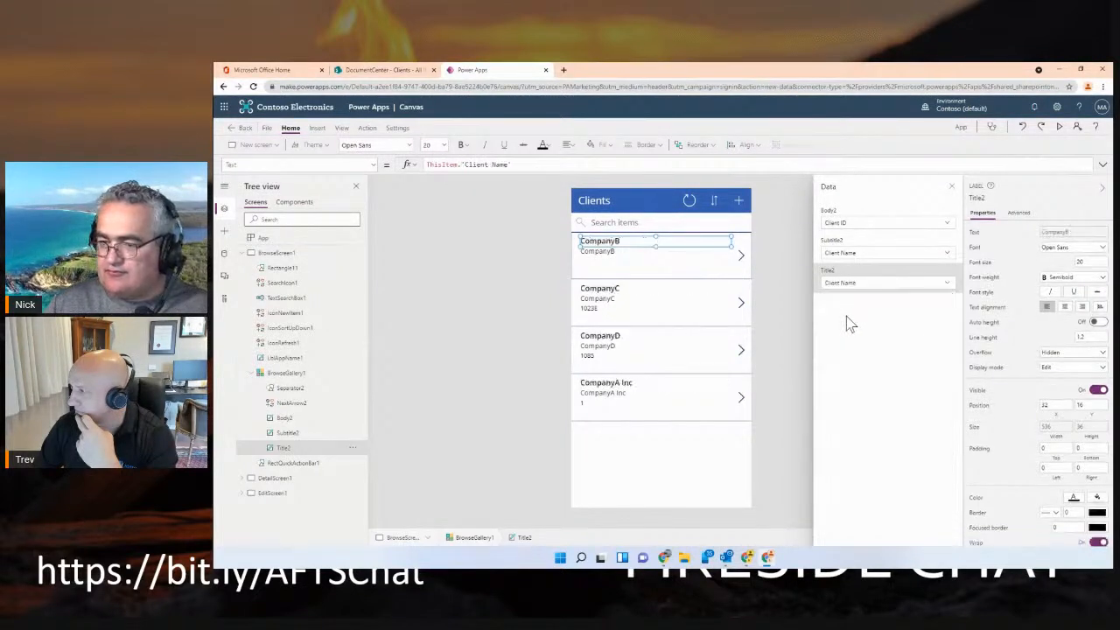
Bind the gallery's subtitle label to ClientCode and its body label to Email
left_click(649, 253)
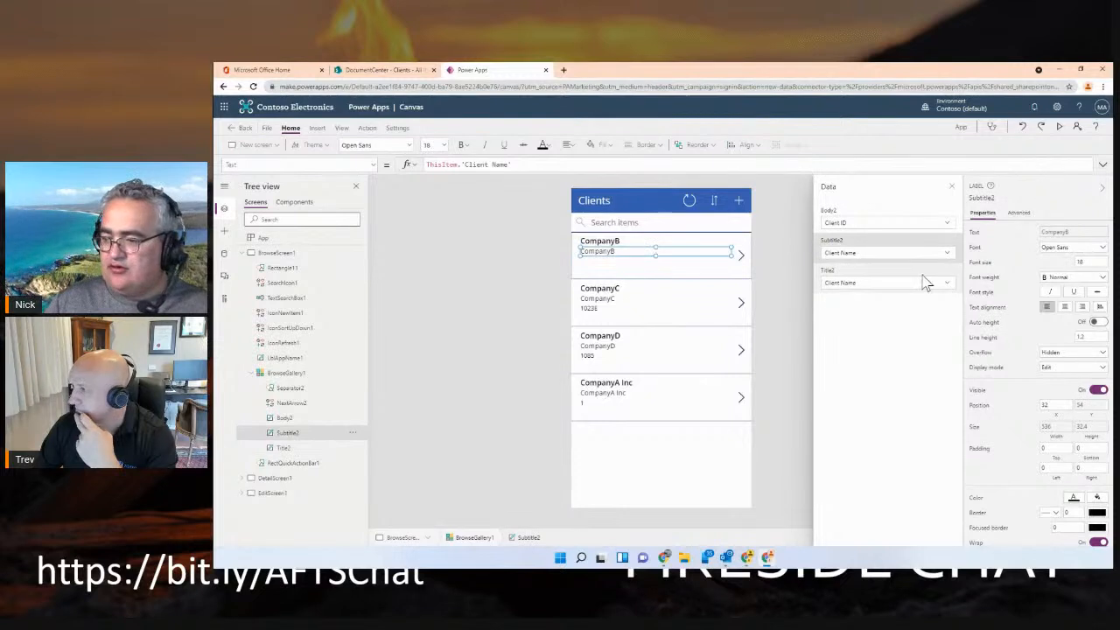
left_click(947, 254)
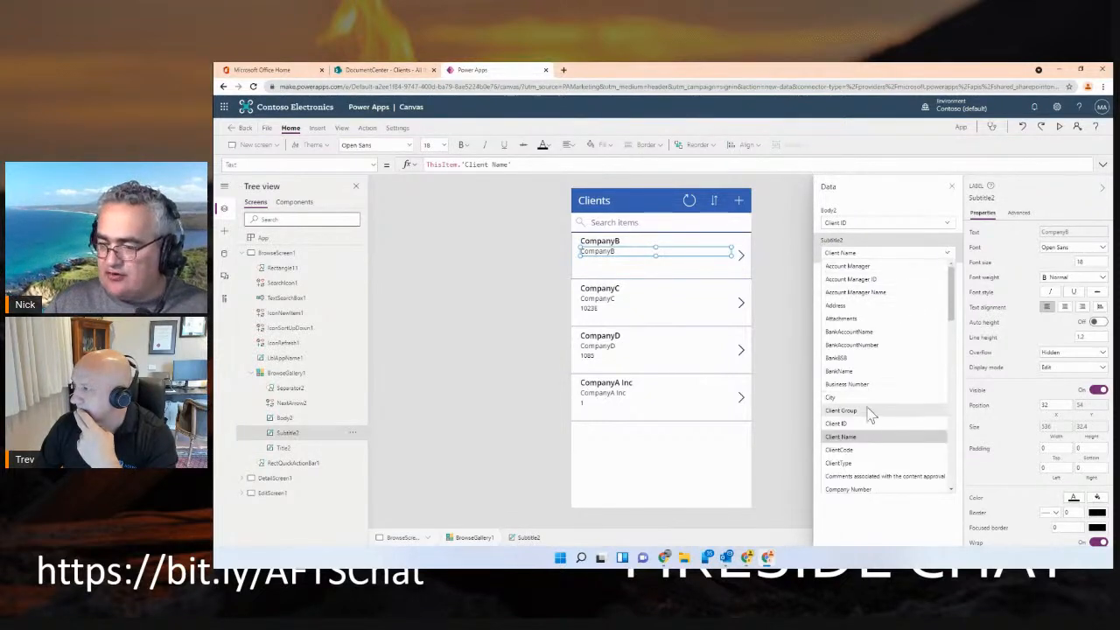
left_click(854, 450)
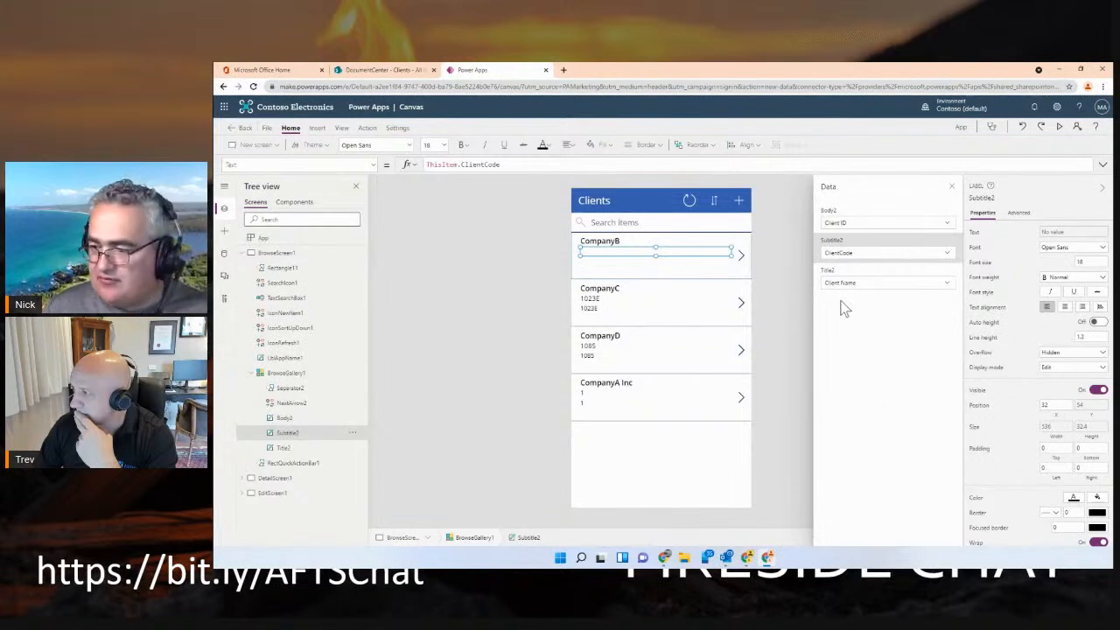
left_click(656, 264)
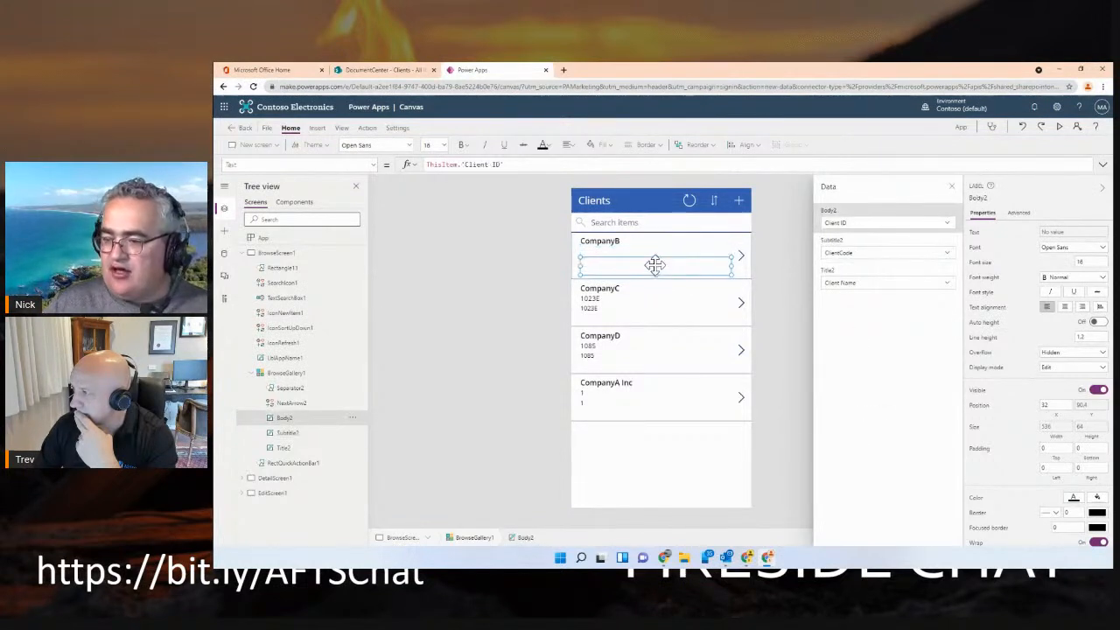
left_click(949, 225)
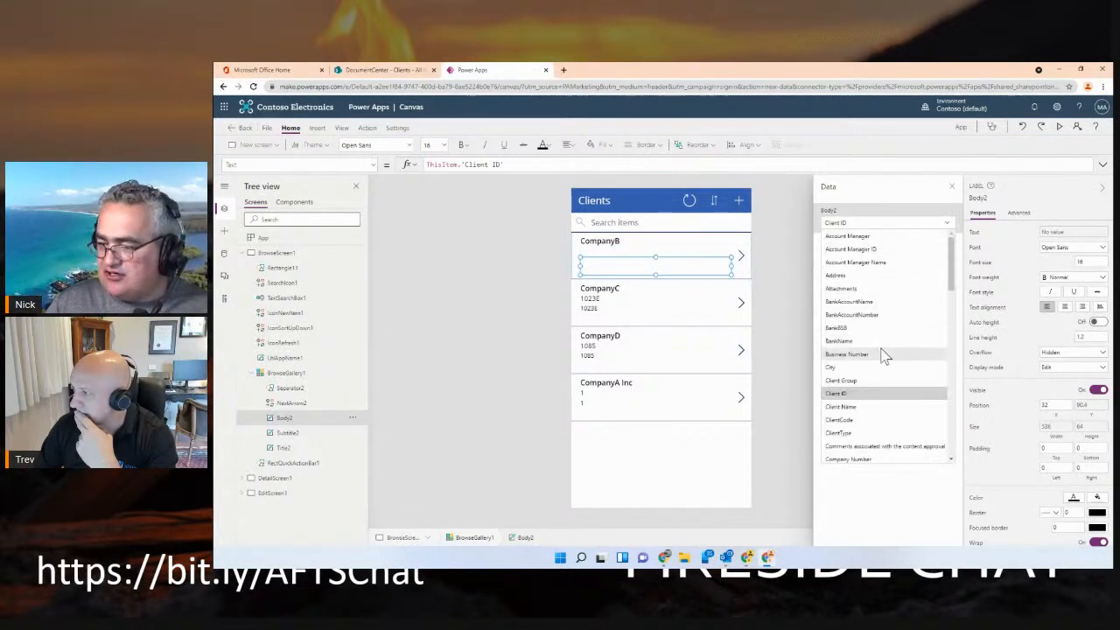
scroll(882, 349, "down", 5)
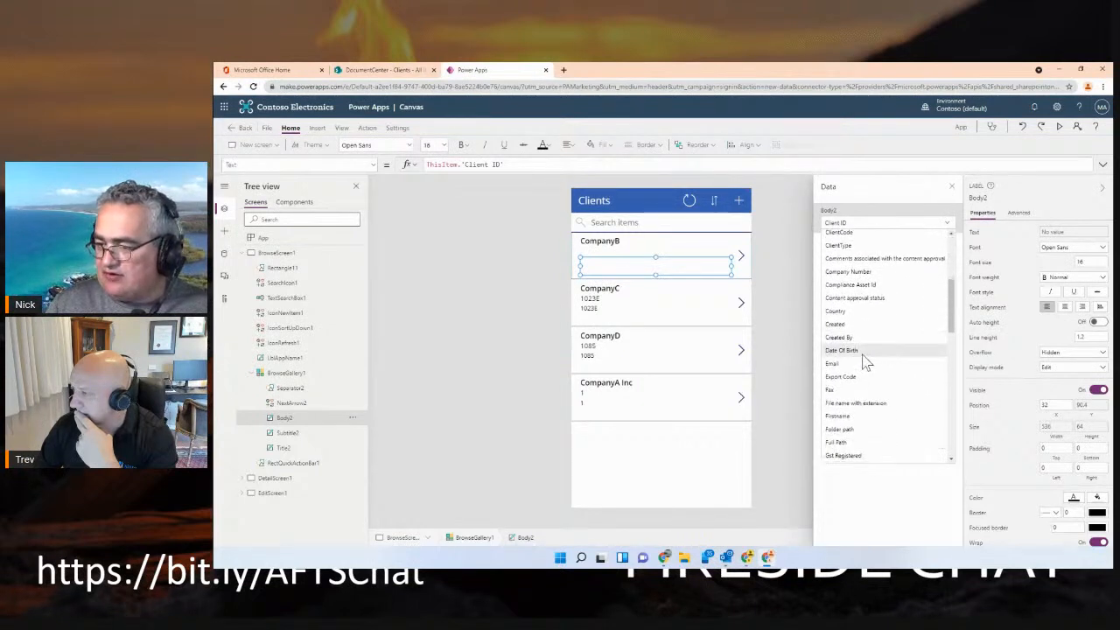
left_click(849, 370)
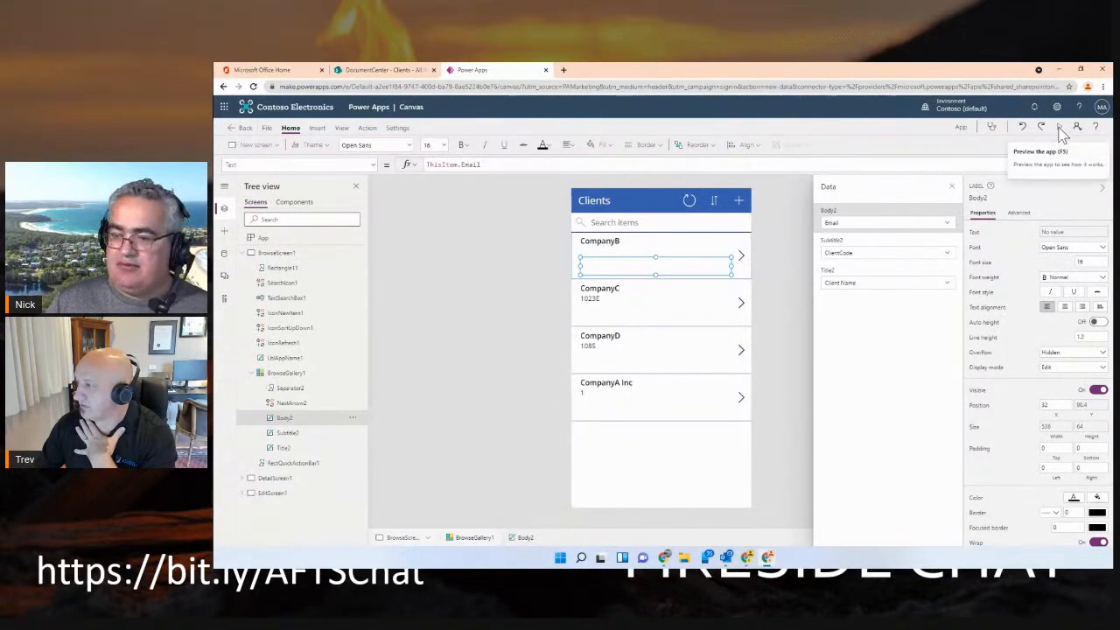
Preview the app, search the client list for "Comp" and clear the search text again
left_click(1059, 128)
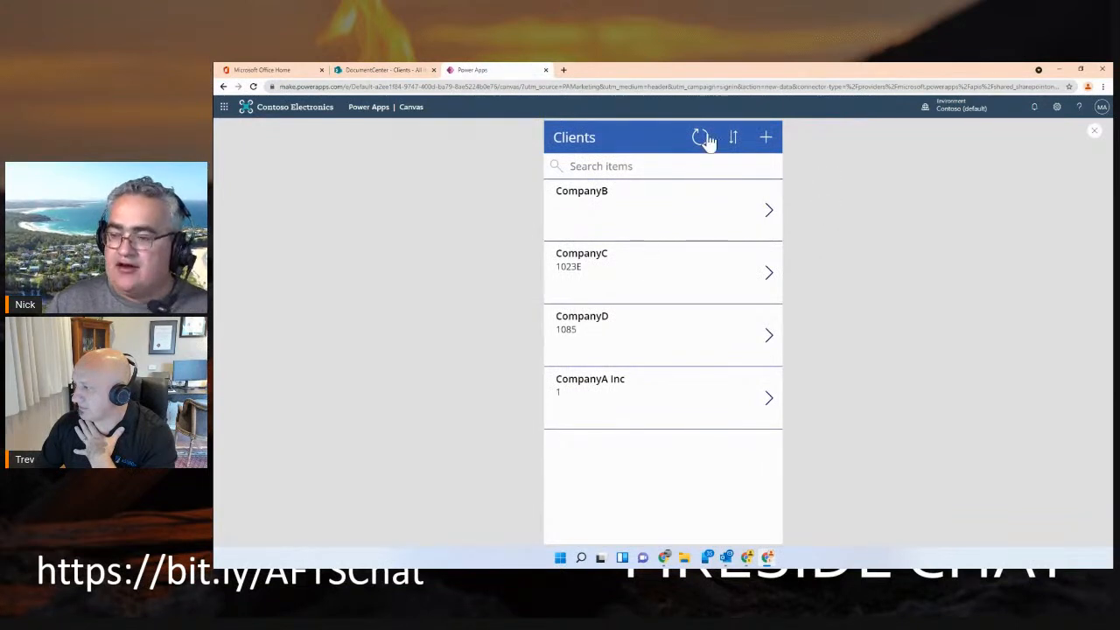
left_click(629, 166)
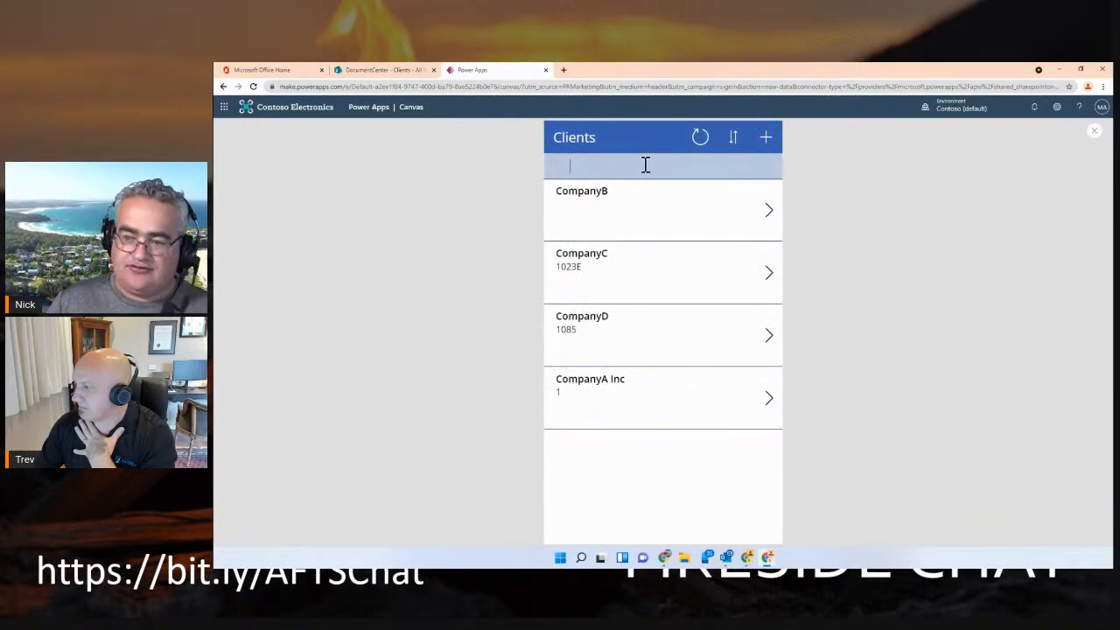
type("Comp")
key("BackSpace")
key("BackSpace")
key("BackSpace")
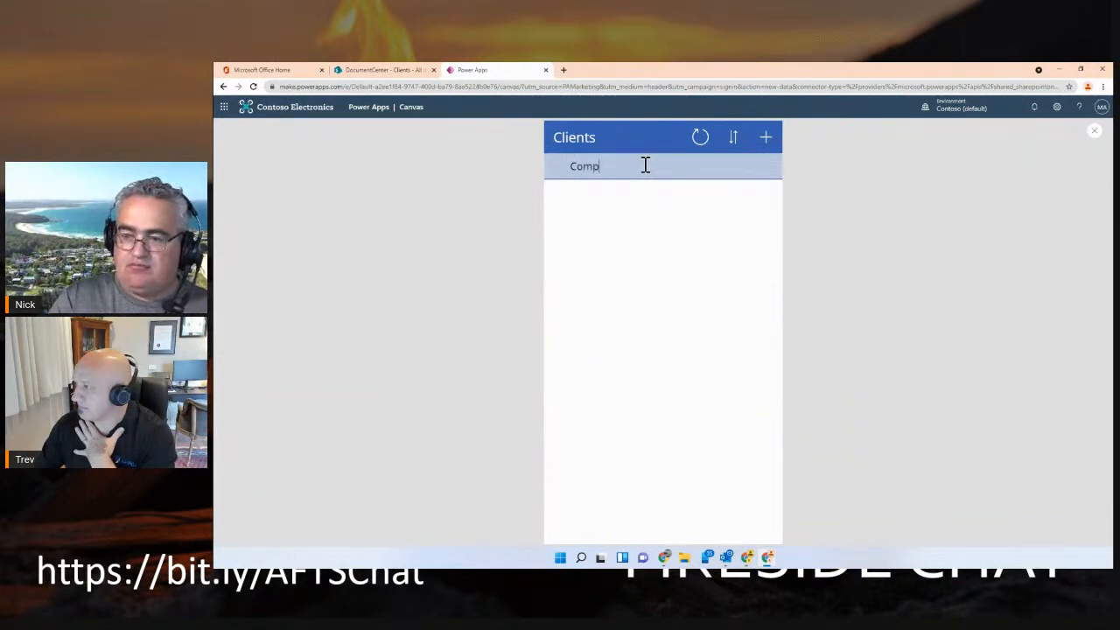
left_click_drag(632, 167, 554, 167)
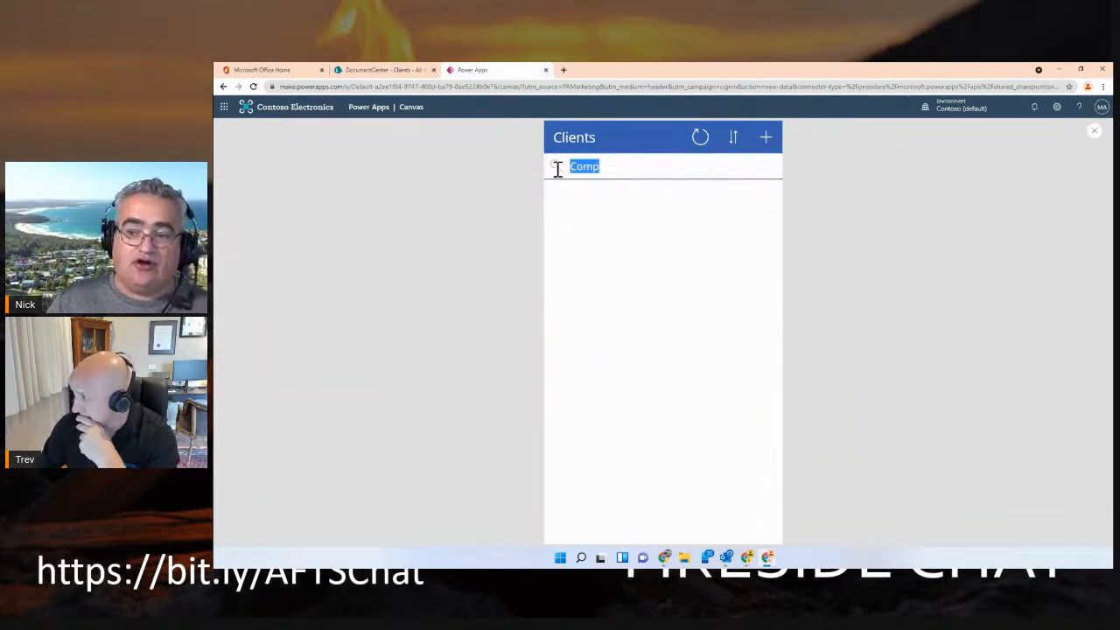
key("BackSpace")
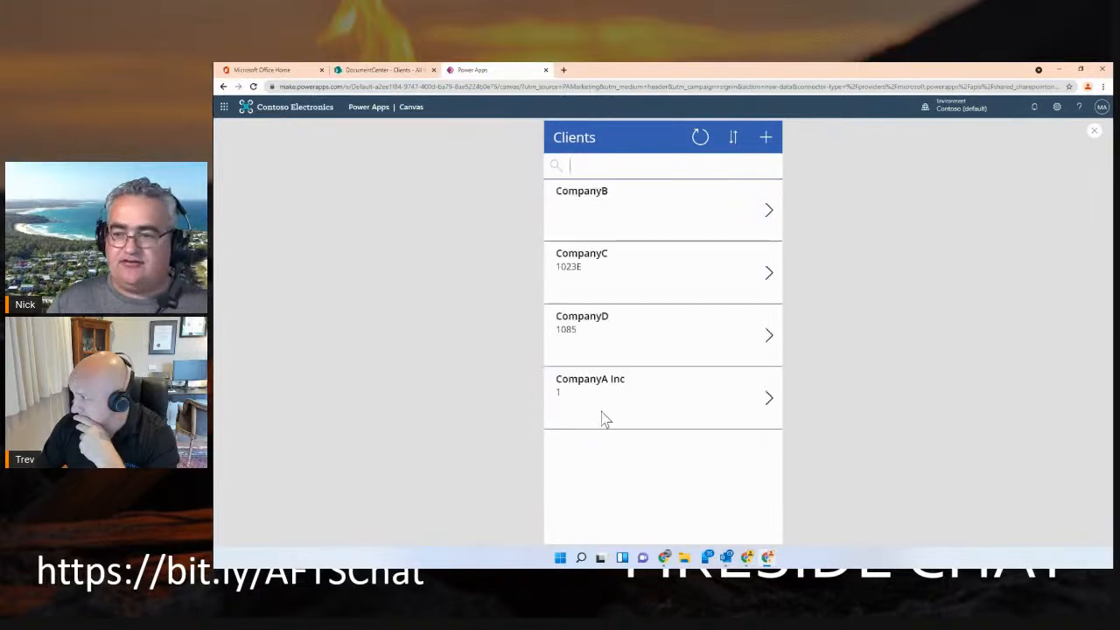
Review the fields of the new client form in the preview and leave the form without saving
left_click(766, 138)
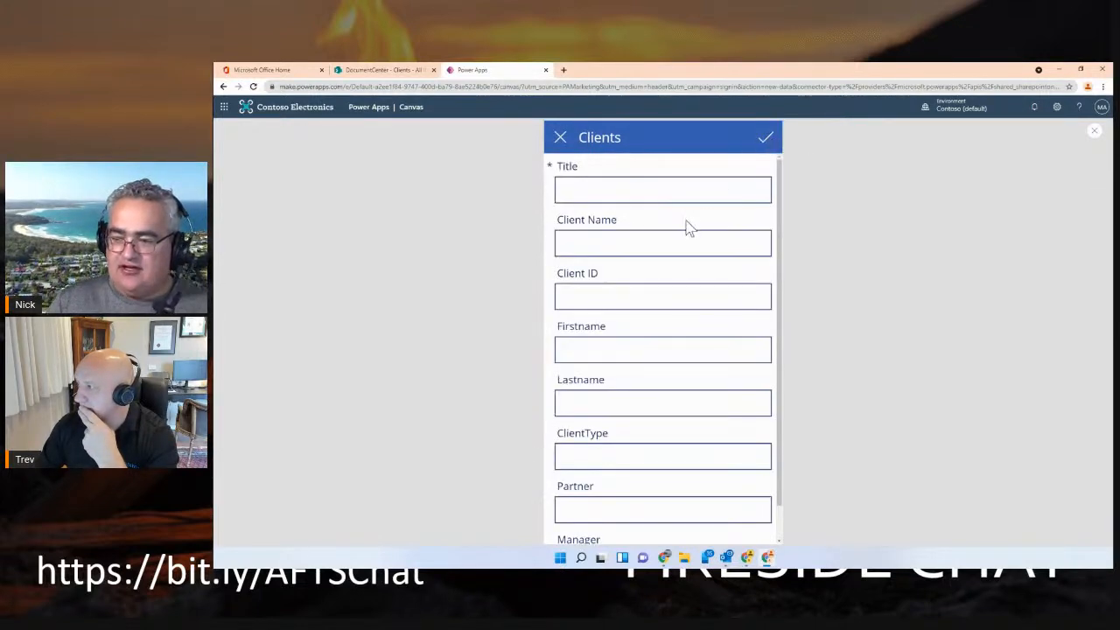
scroll(669, 186, "down", 1)
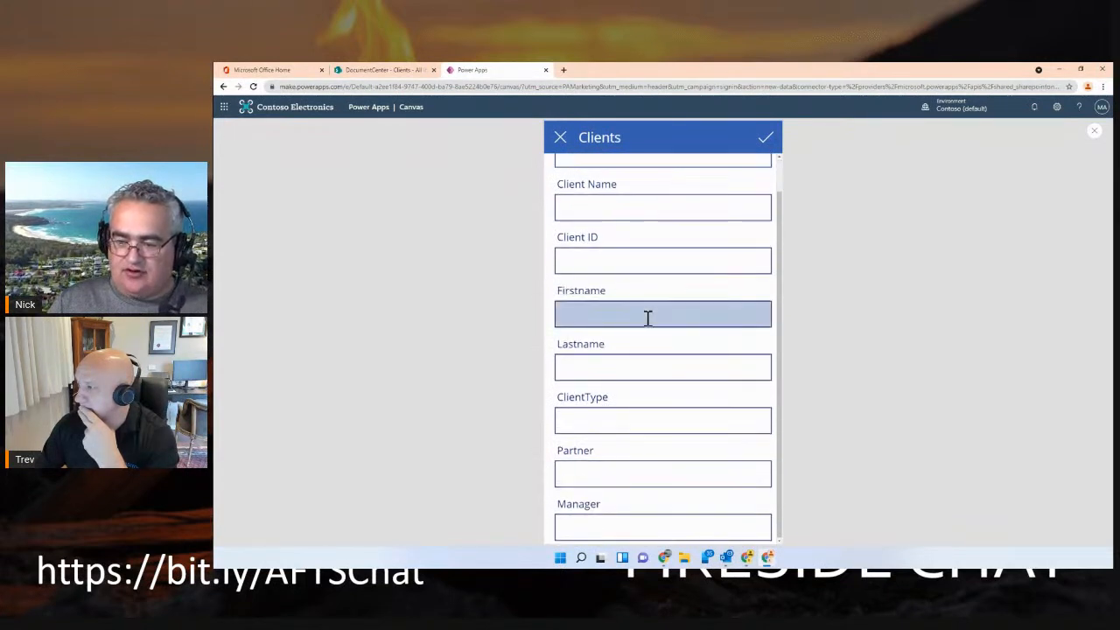
scroll(616, 411, "up", 1)
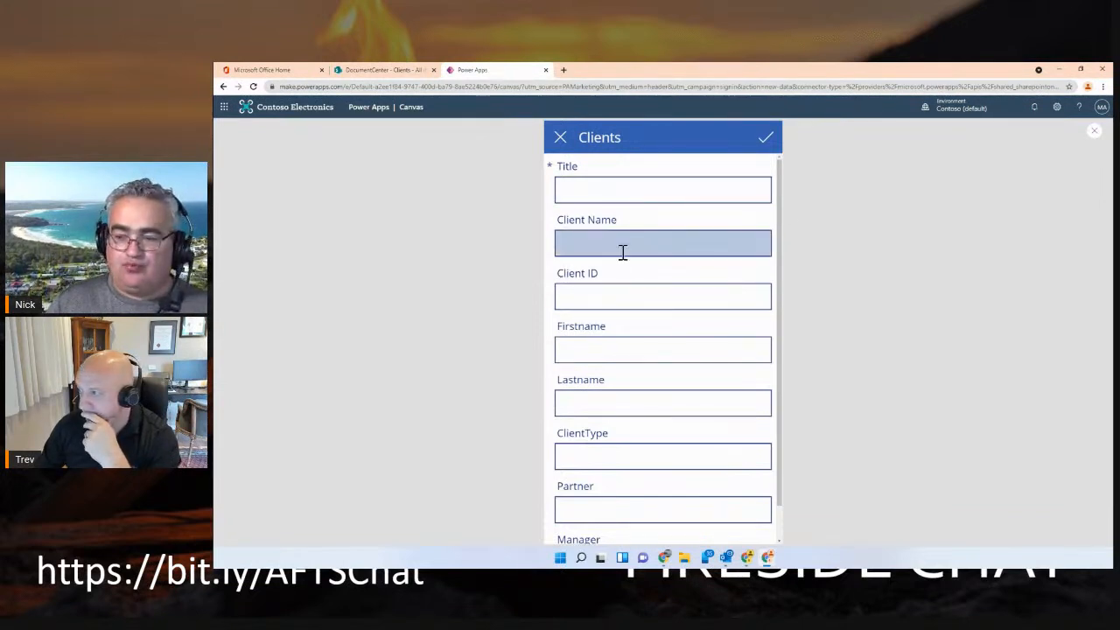
scroll(616, 350, "down", 1)
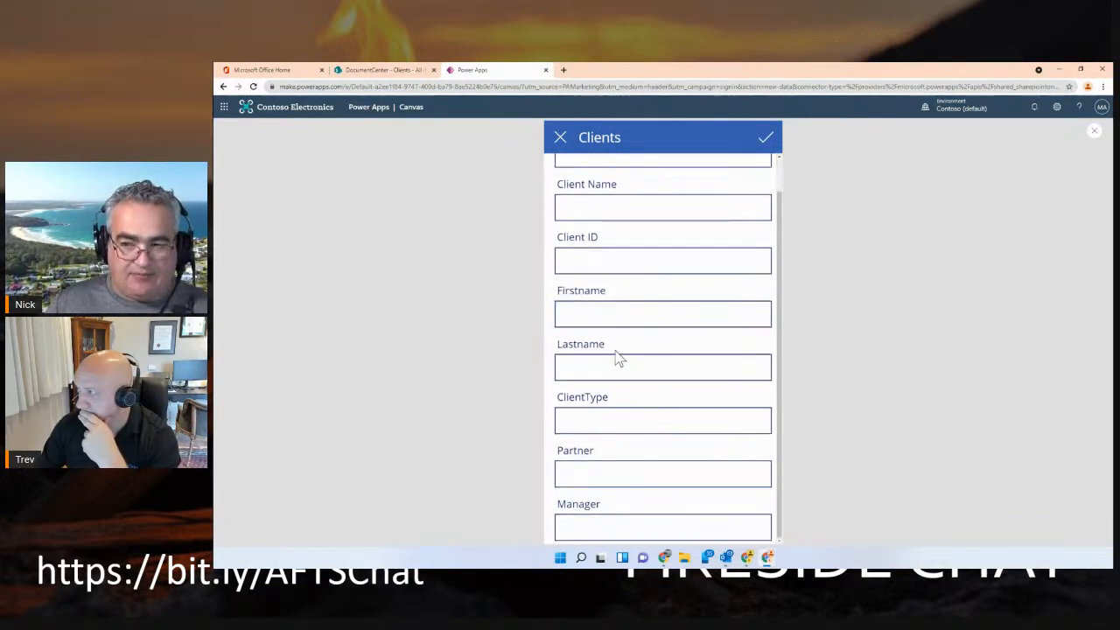
left_click(563, 143)
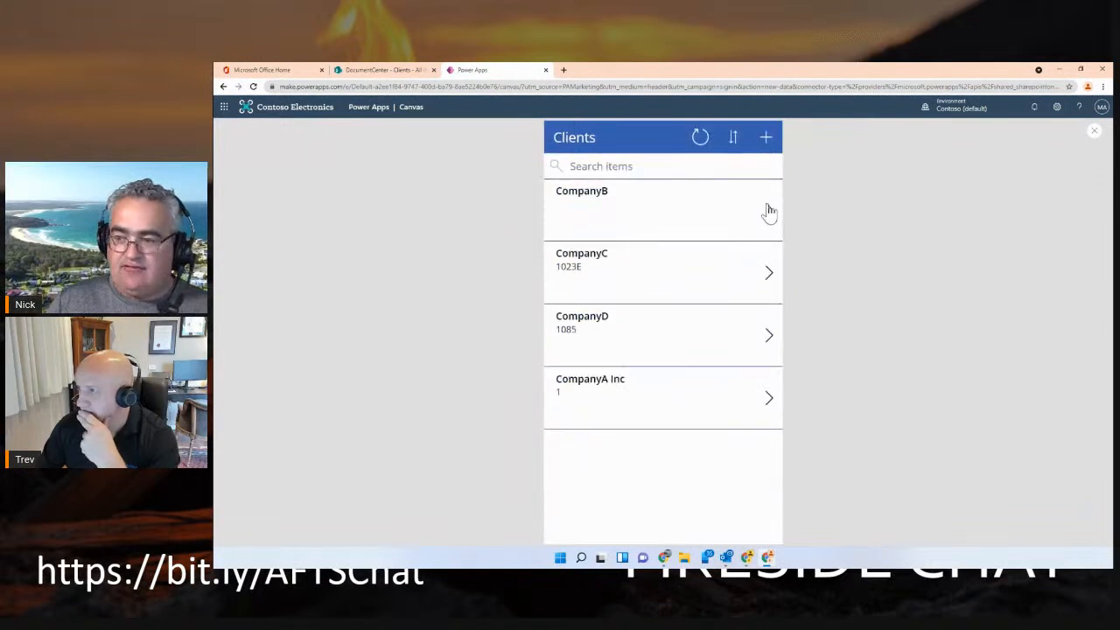
Review CompanyB's detail and edit forms without changes and return from the preview to the editor, dismissing the tip
left_click(769, 212)
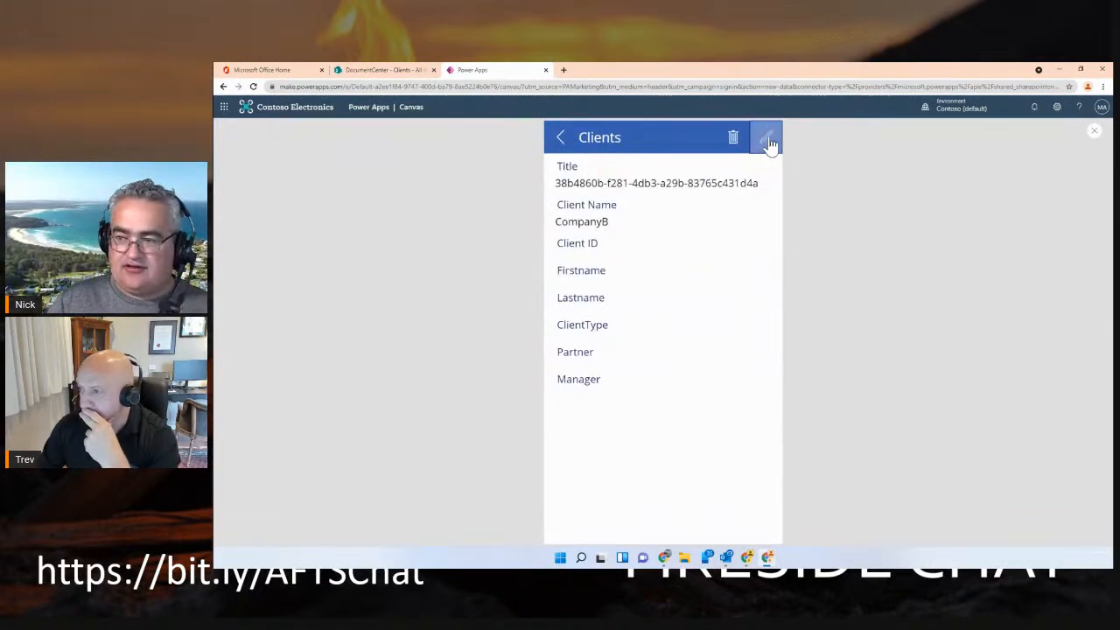
left_click(765, 137)
scroll(629, 314, "down", 1)
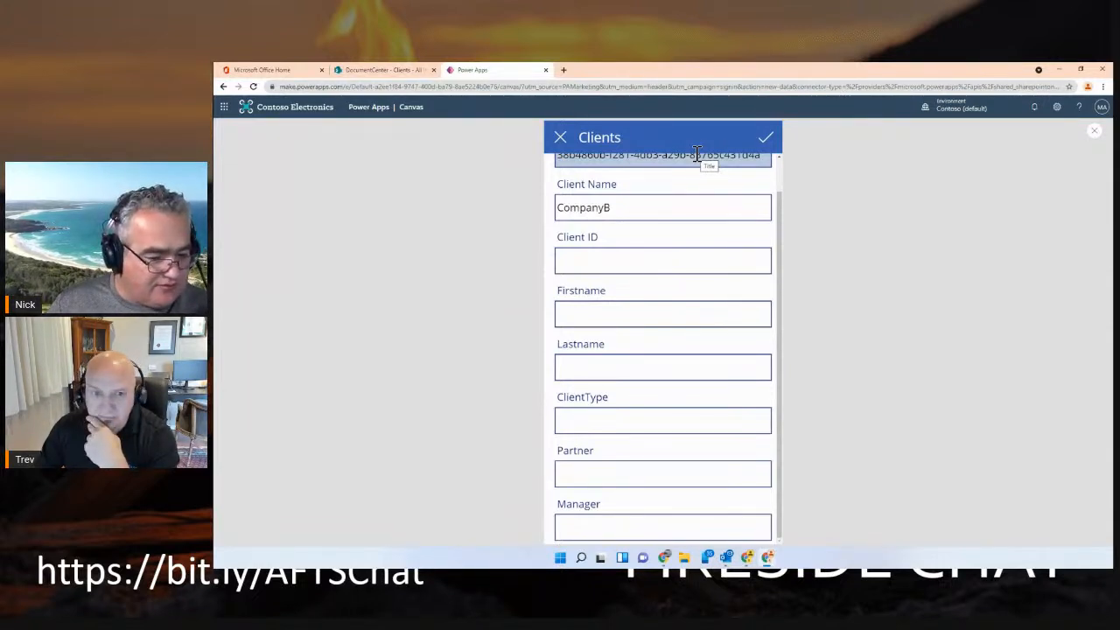
left_click(560, 138)
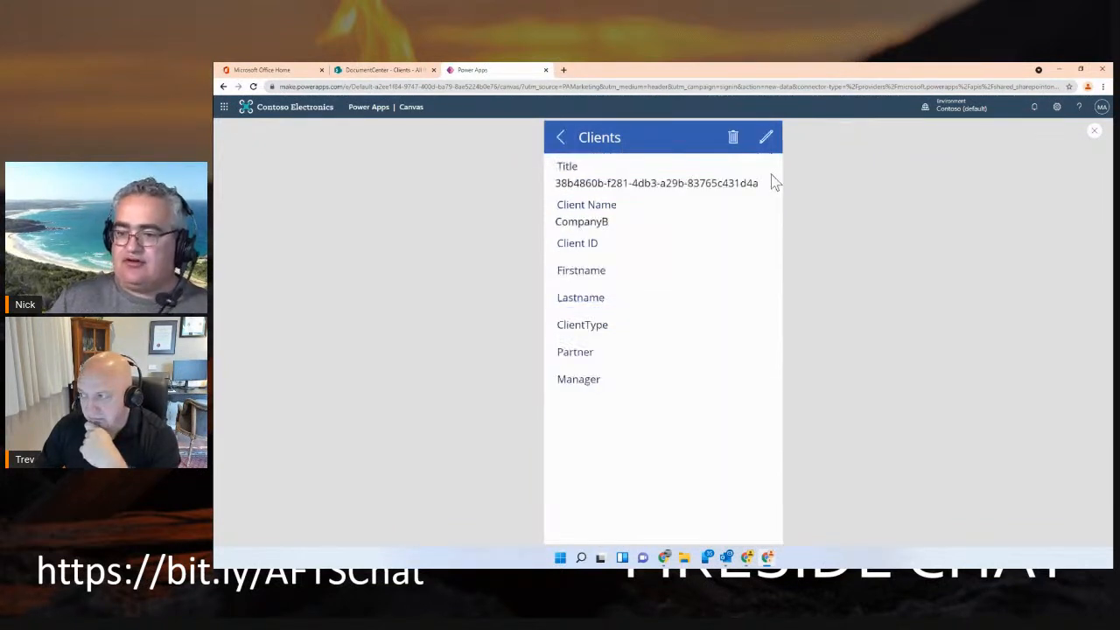
left_click(560, 138)
left_click(1092, 134)
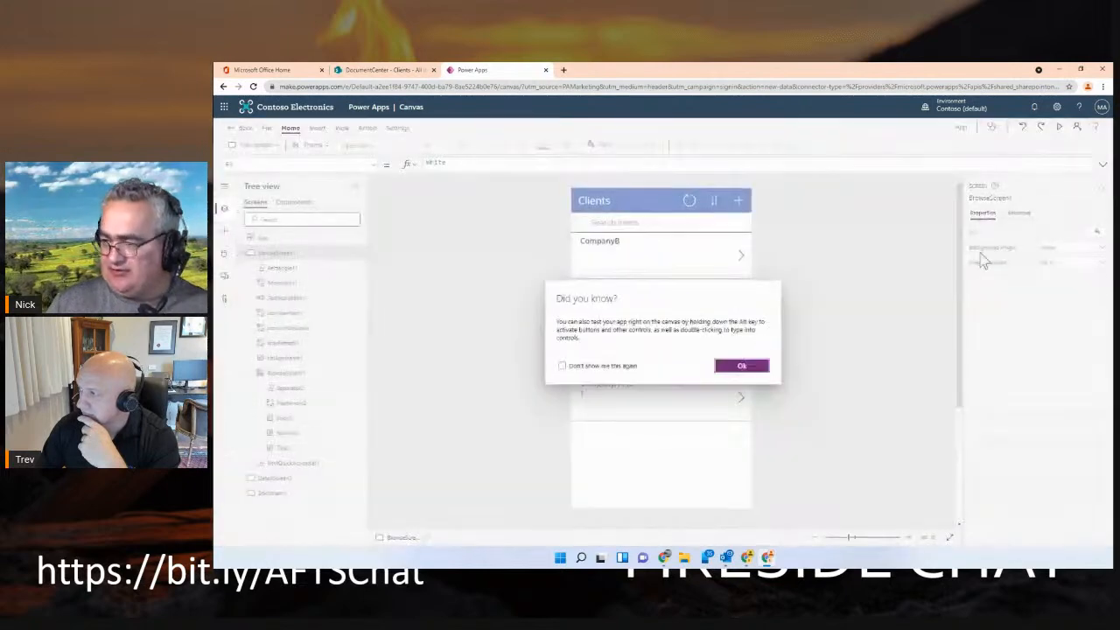
left_click(739, 365)
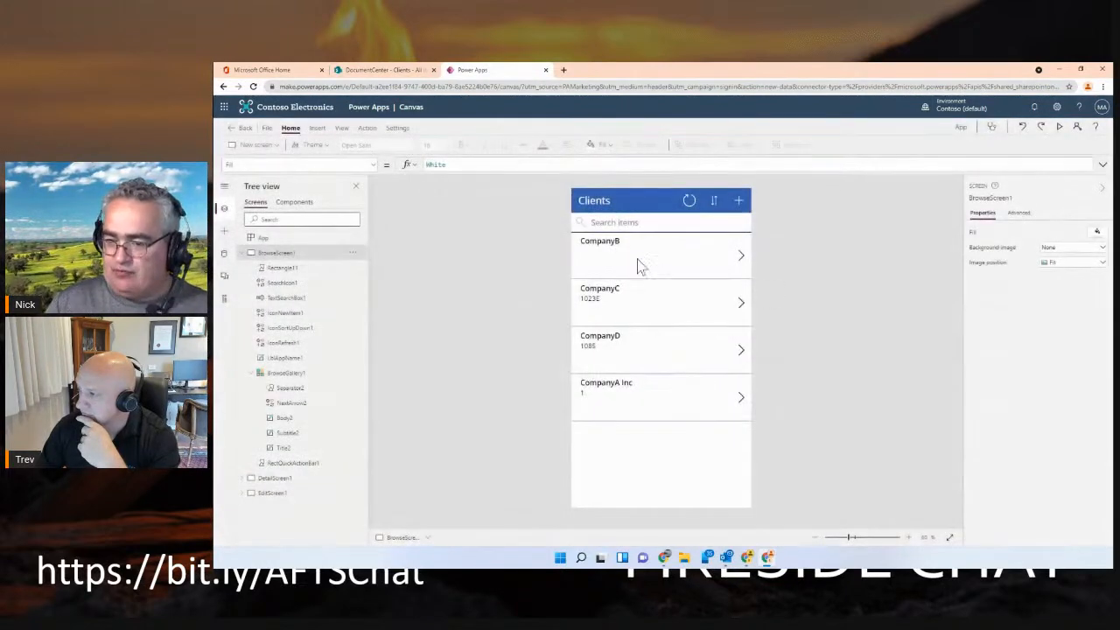
Change the column in the StartsWith filter of the browse gallery's Items formula to 'Client Name'
left_click(672, 256)
left_click(670, 242)
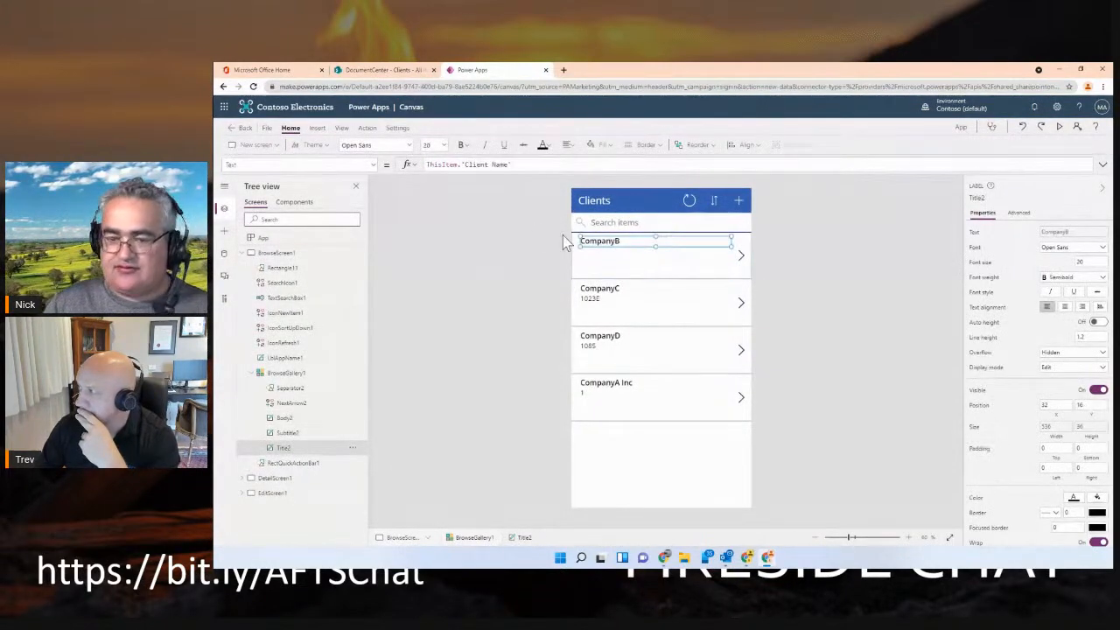
left_click(287, 376)
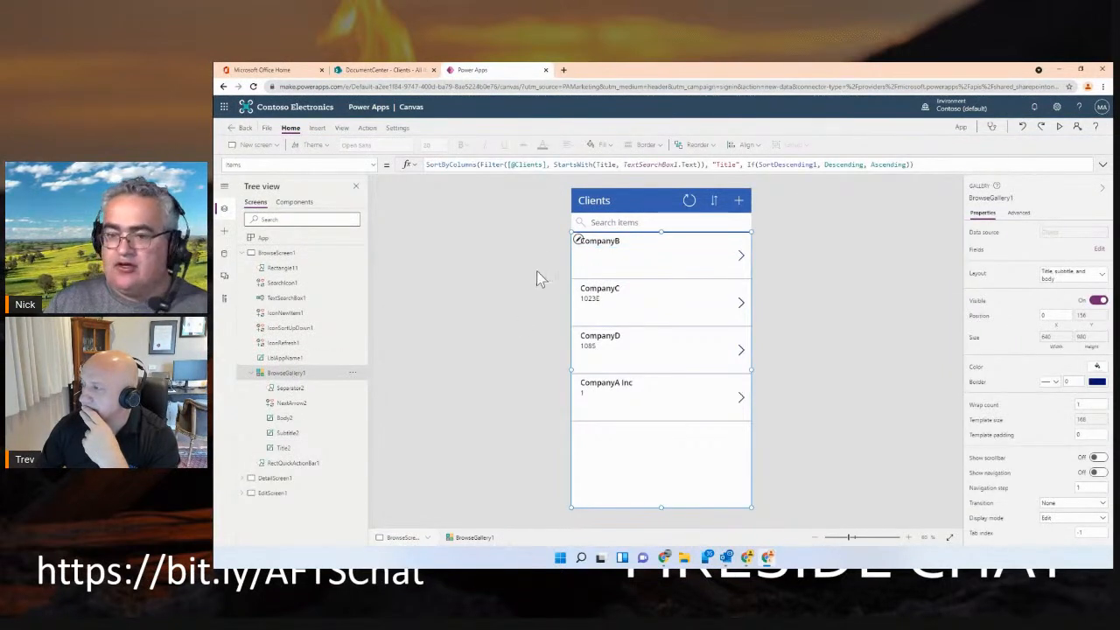
left_click(497, 165)
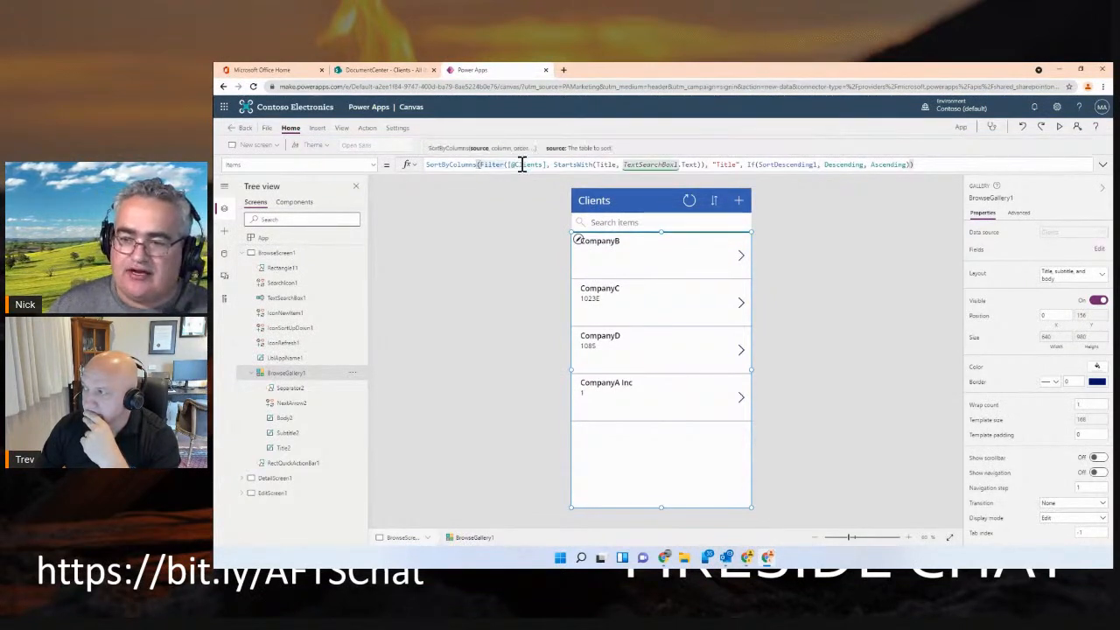
left_click(523, 165)
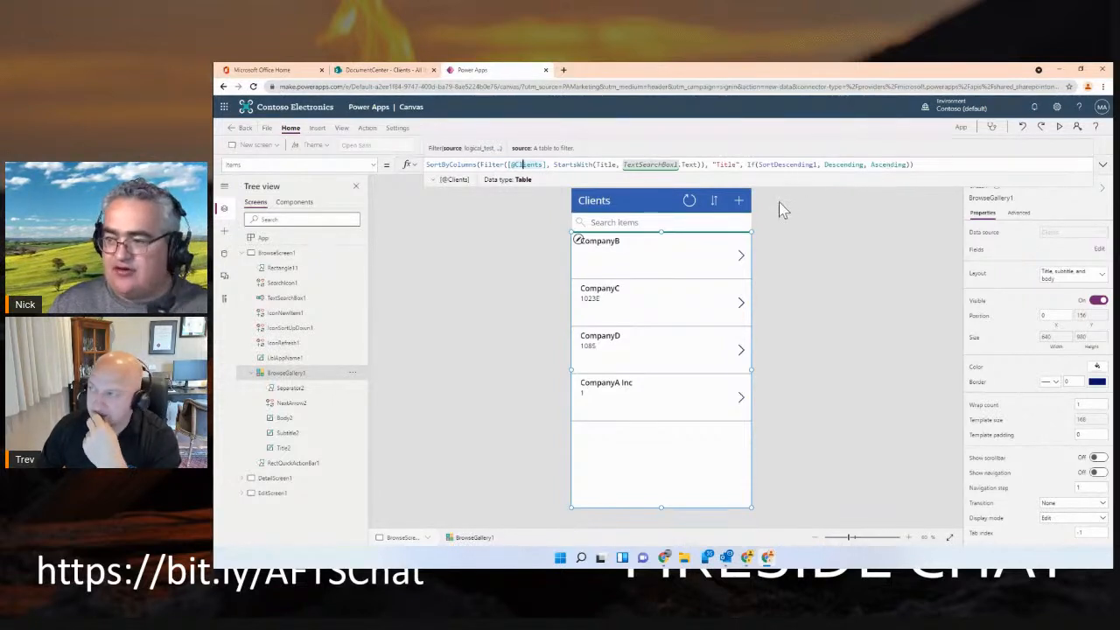
double_click(606, 165)
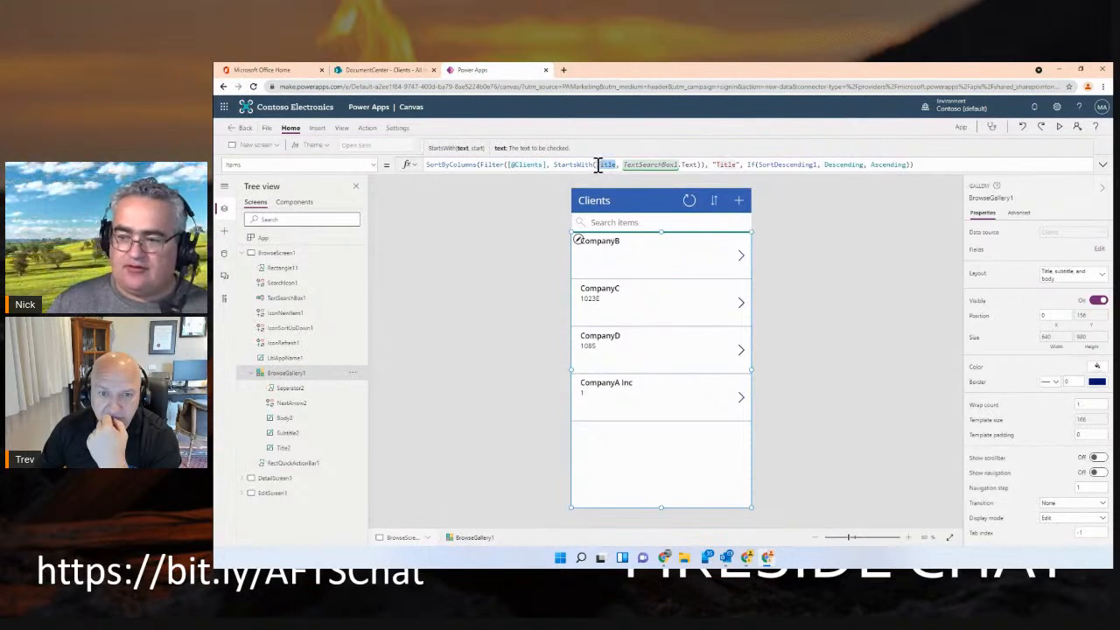
type("'Client Name'")
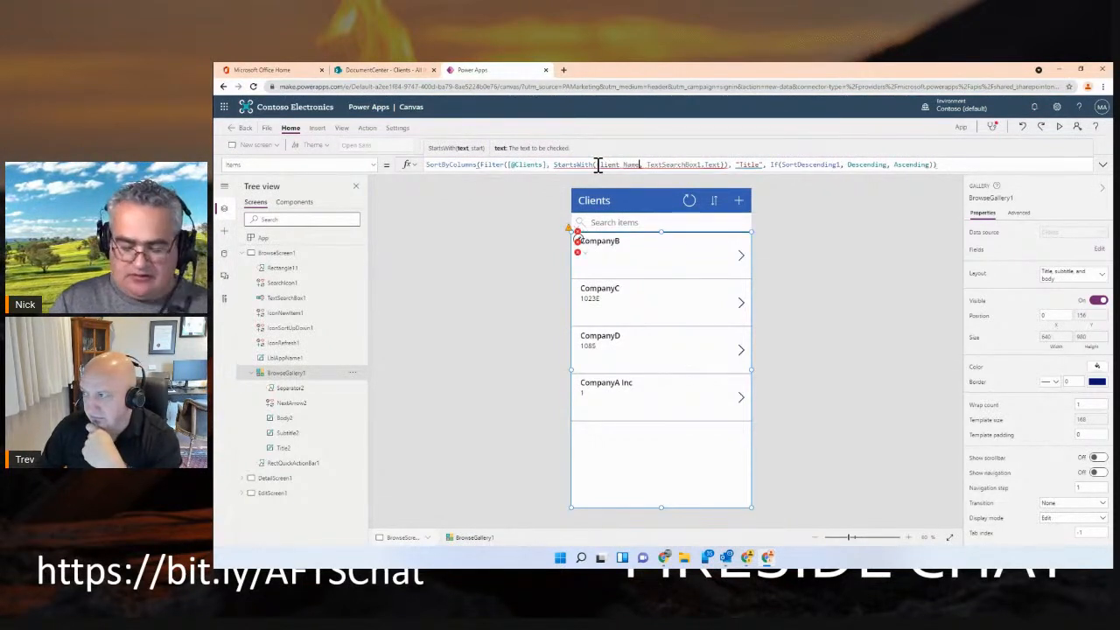
type("'")
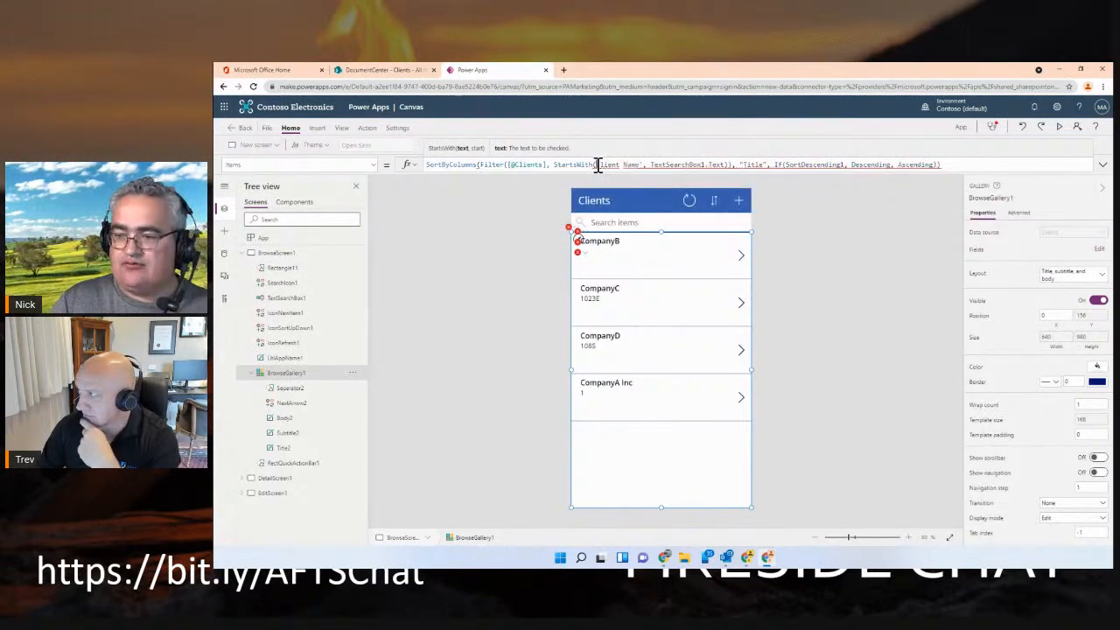
type("'")
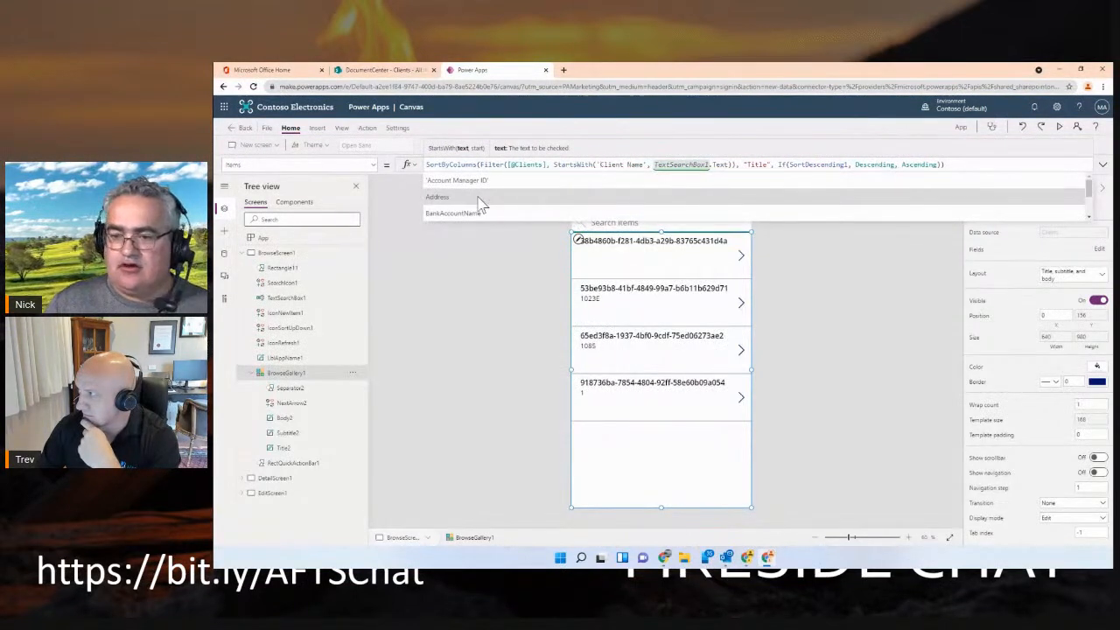
scroll(479, 204, "down", 3)
scroll(478, 198, "down", 2)
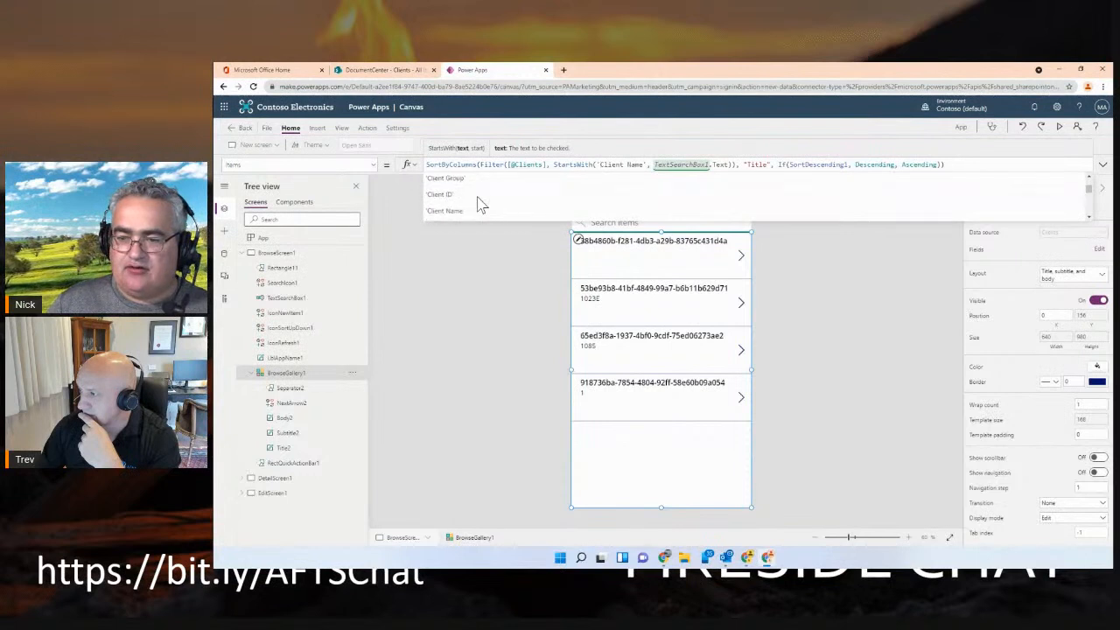
left_click(462, 205)
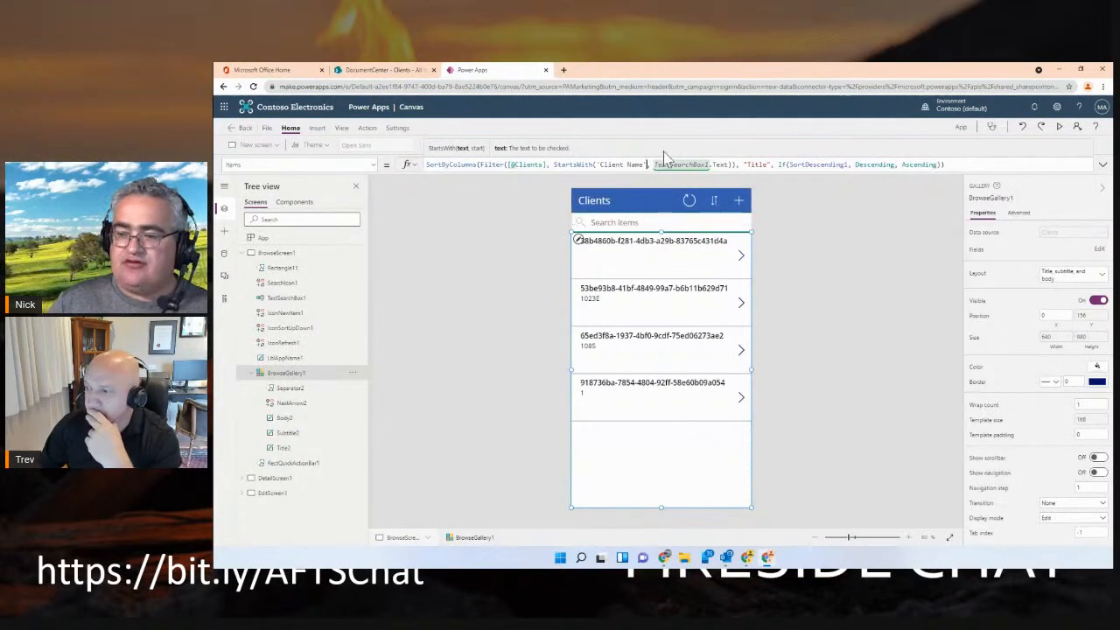
Try "Client Name" as the sort column in the gallery's Items formula and restore "Title"
double_click(759, 164)
type("Client Nam")
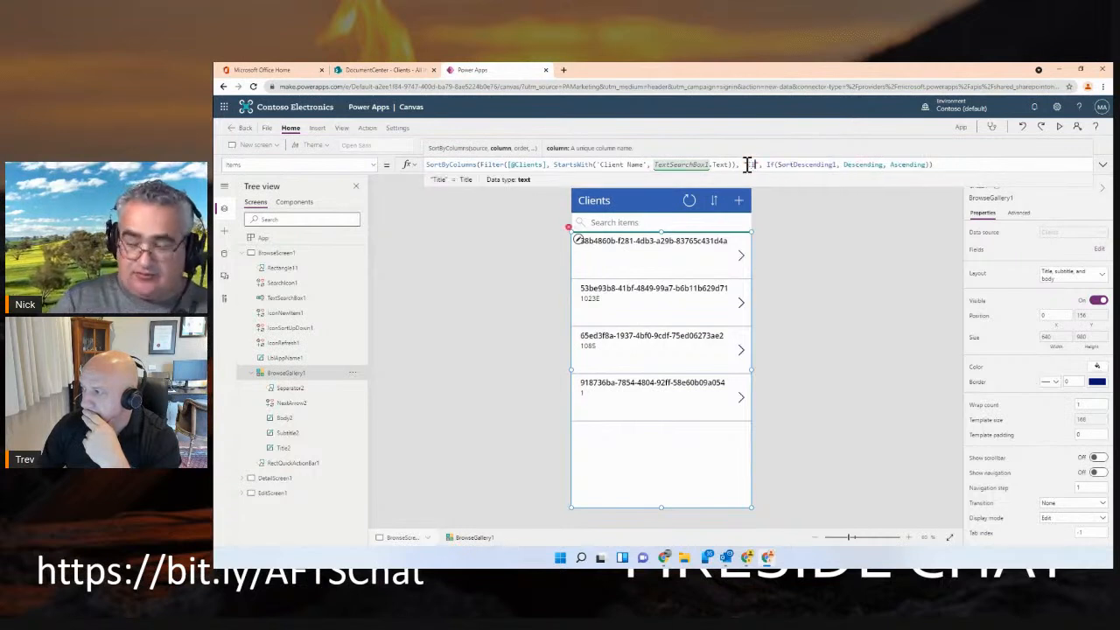
type("e")
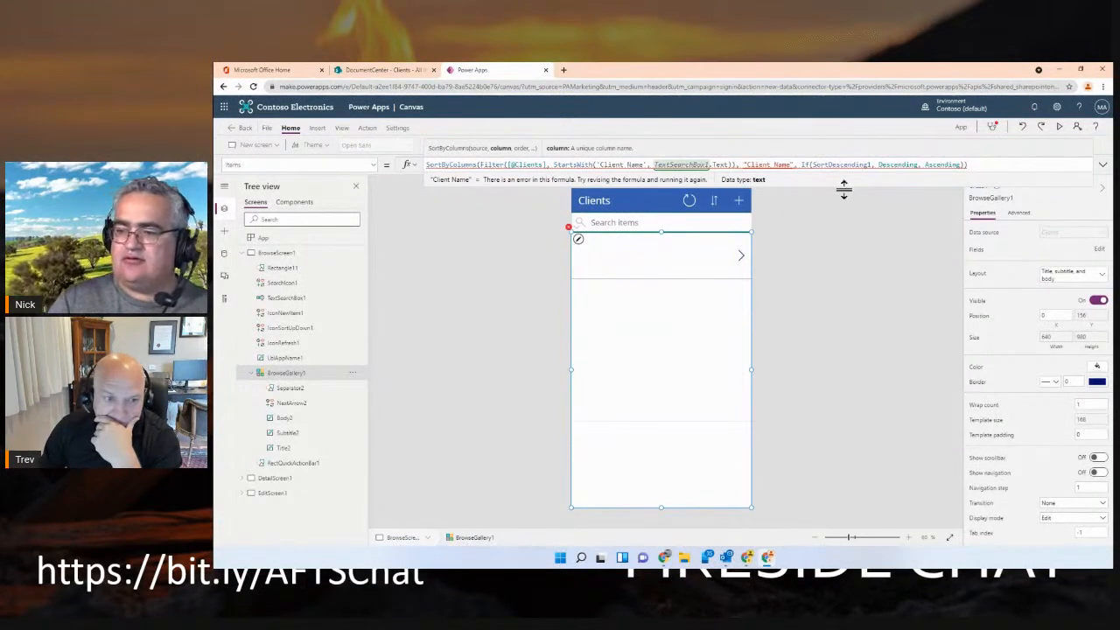
key("BackSpace")
key("BackSpace")
key("BackSpace")
key("BackSpace")
key("BackSpace")
key("BackSpace")
key("BackSpace")
key("BackSpace")
key("BackSpace")
key("BackSpace")
key("BackSpace")
type("Title")
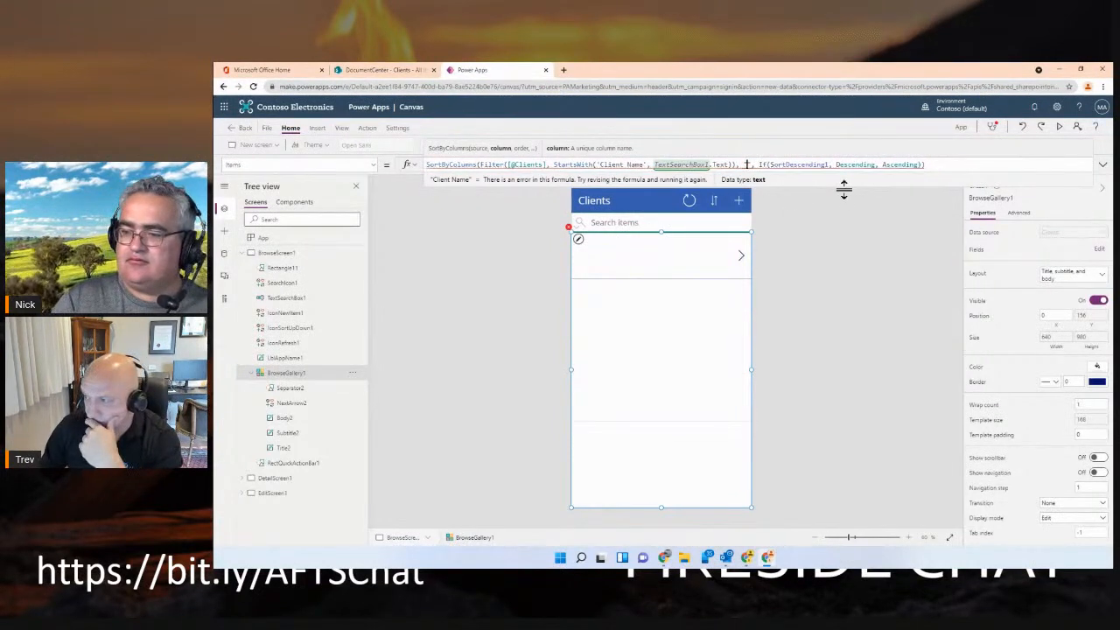
left_click(838, 254)
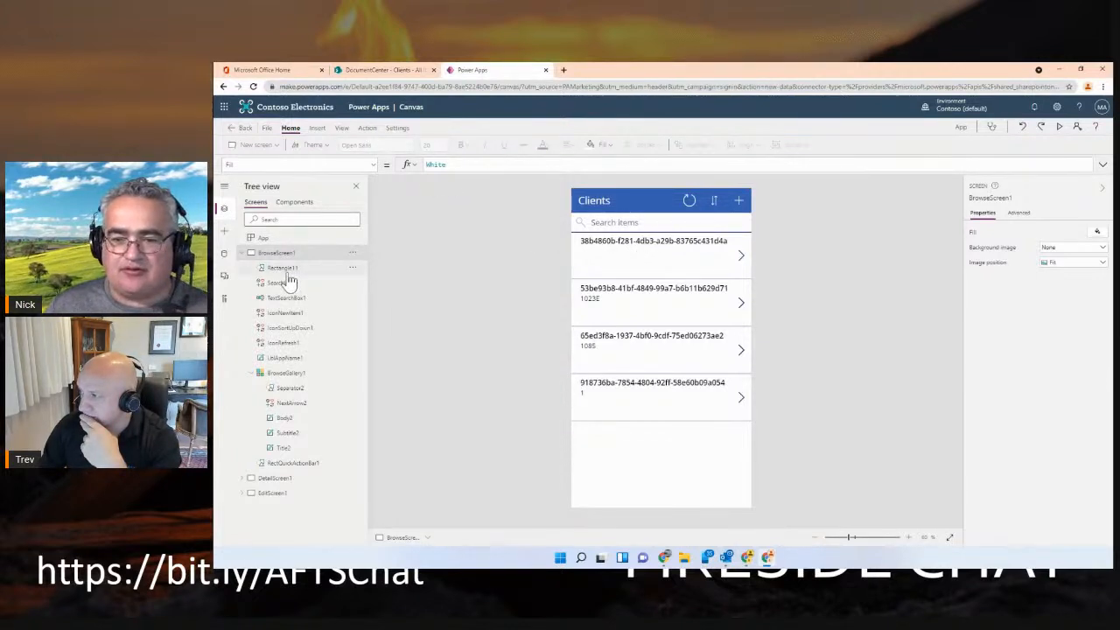
Retry "Client Name" as the SortByColumns column of the browse gallery and clear the entry again
left_click(286, 375)
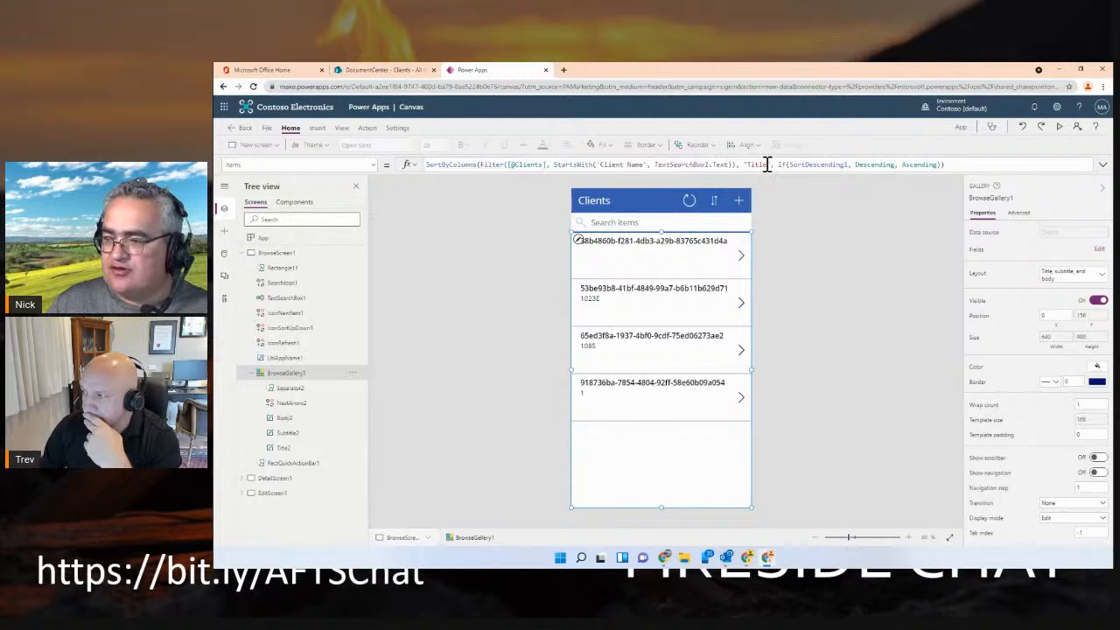
left_click_drag(767, 165, 750, 166)
type("Client Name")
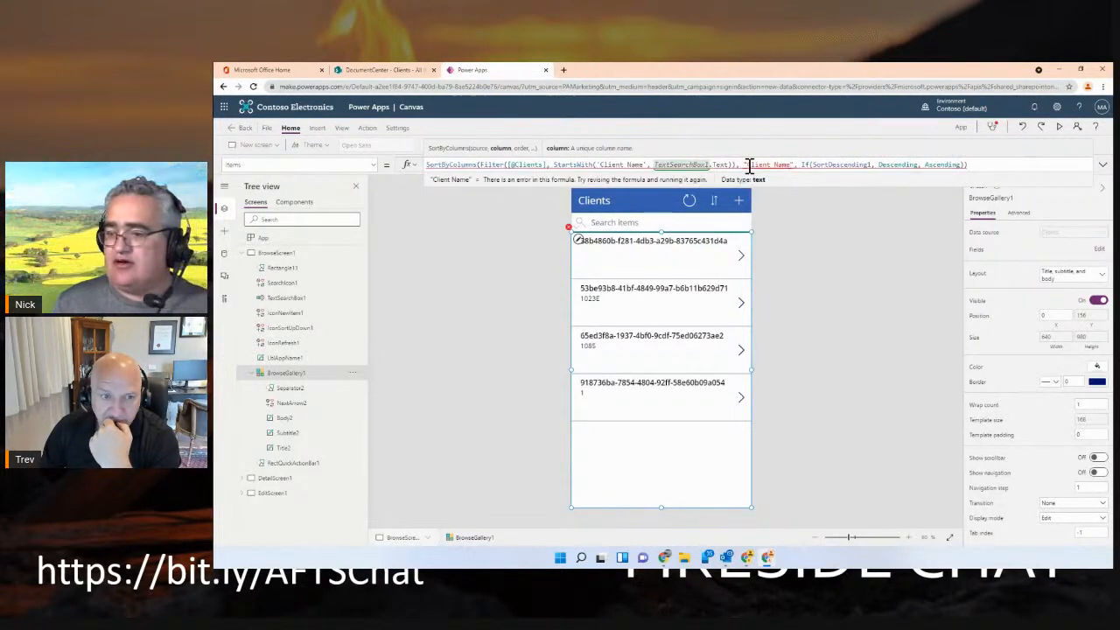
key("BackSpace")
key("BackSpace")
key("BackSpace")
key("BackSpace")
key("BackSpace")
key("BackSpace")
key("BackSpace")
key("BackSpace")
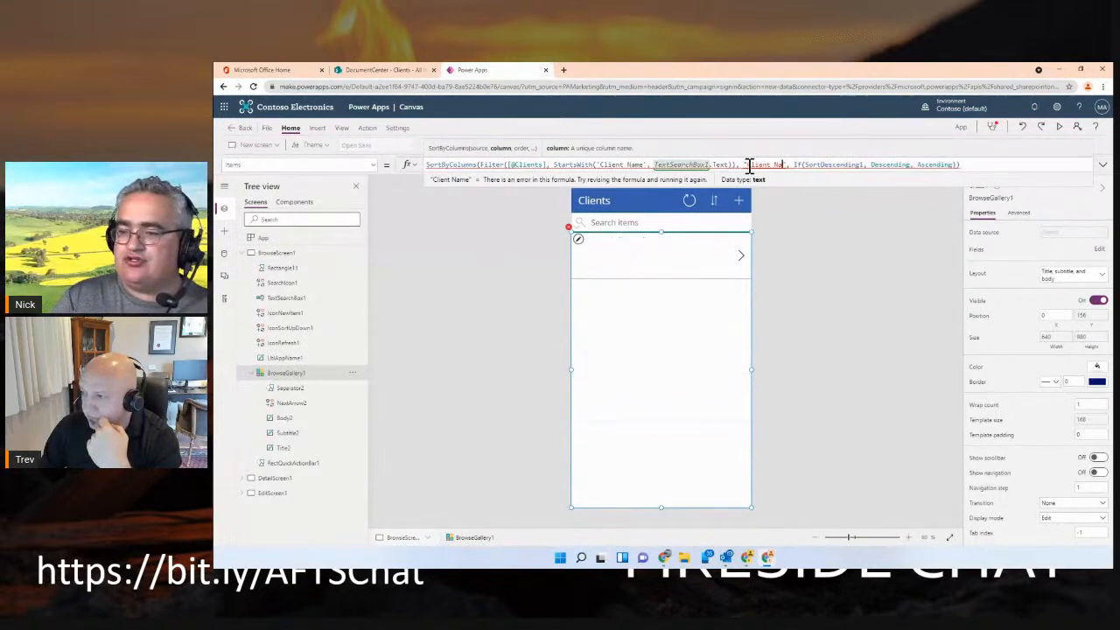
key("BackSpace")
key("BackSpace")
key("BackSpace")
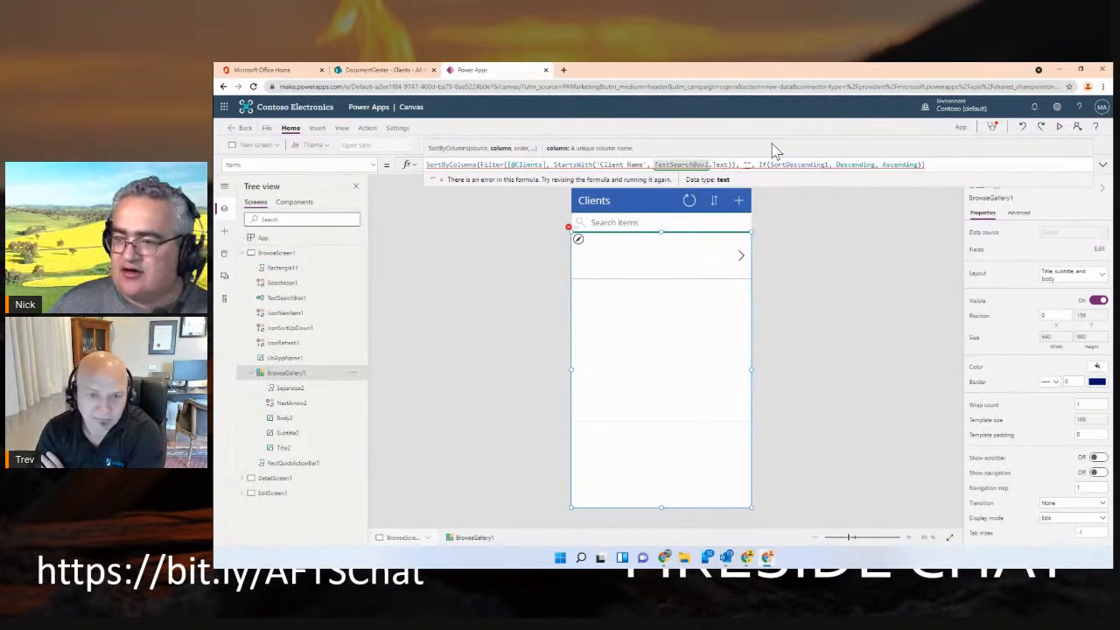
Set the SortByColumns column in the gallery's Items formula to "ClientName", without a space
type("Client Name")
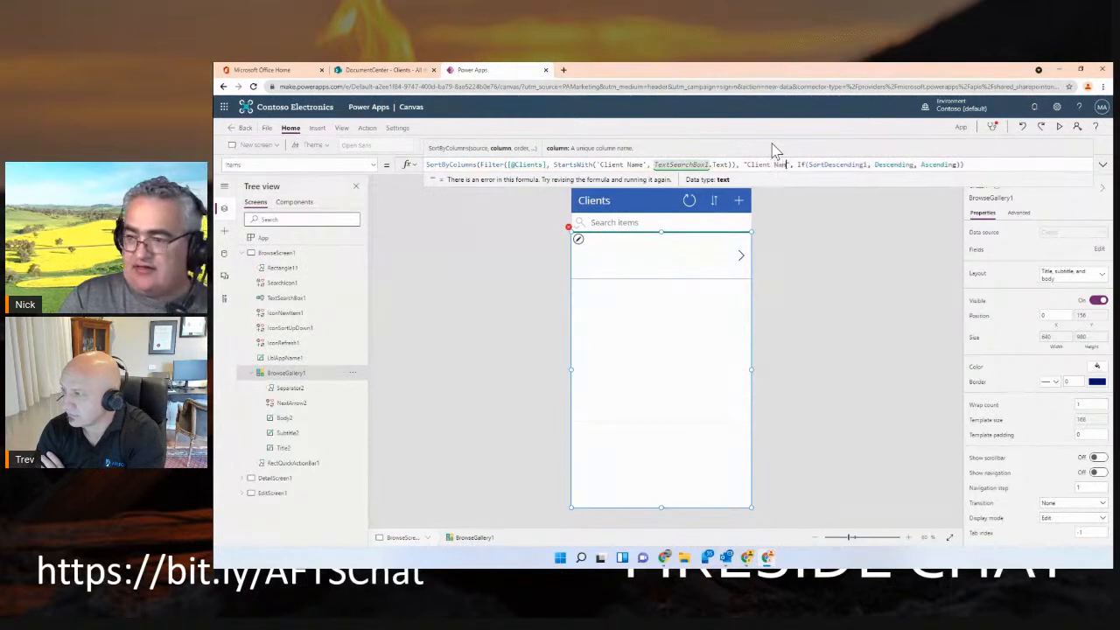
key("BackSpace")
key("BackSpace")
key("BackSpace")
key("BackSpace")
key("BackSpace")
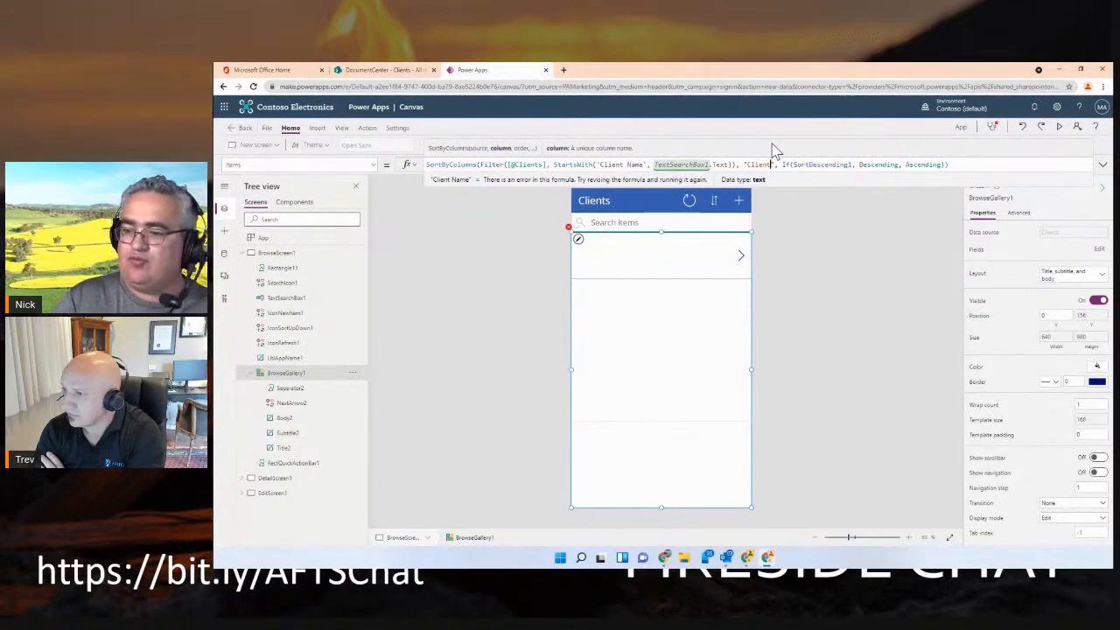
type("Name")
left_click(818, 257)
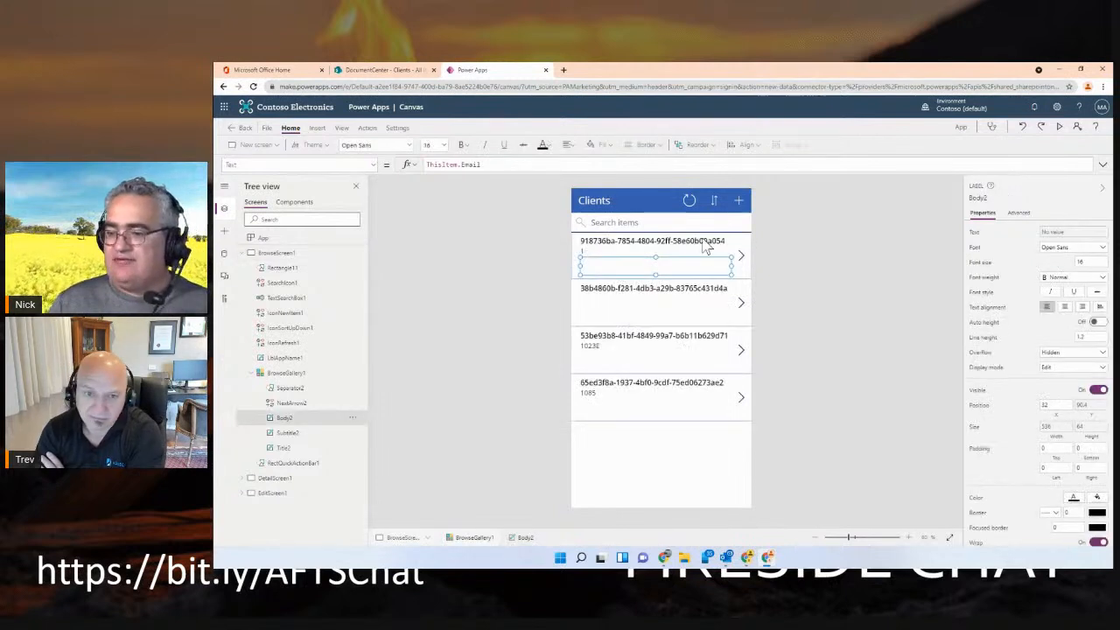
Bind the browse gallery's title label to the ClientName field
left_click(709, 243)
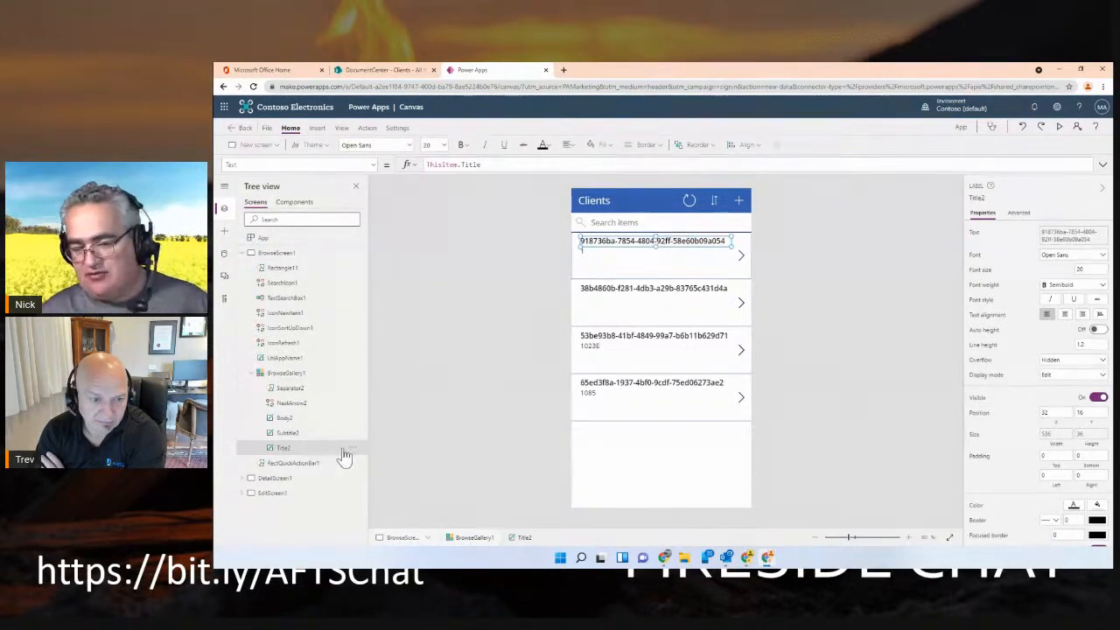
left_click(291, 374)
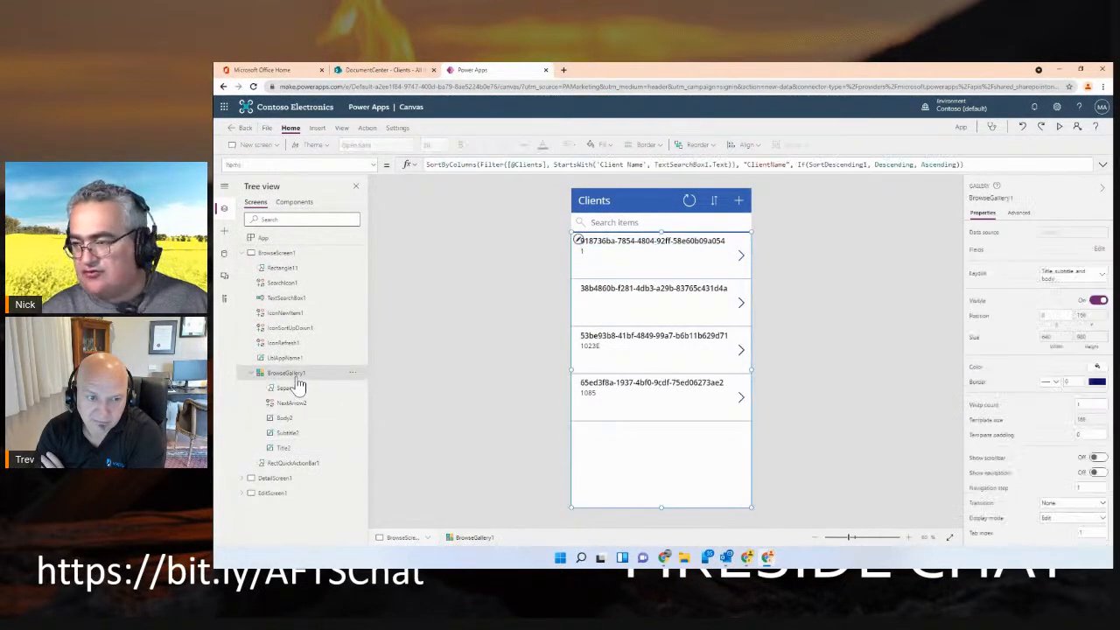
left_click(1097, 249)
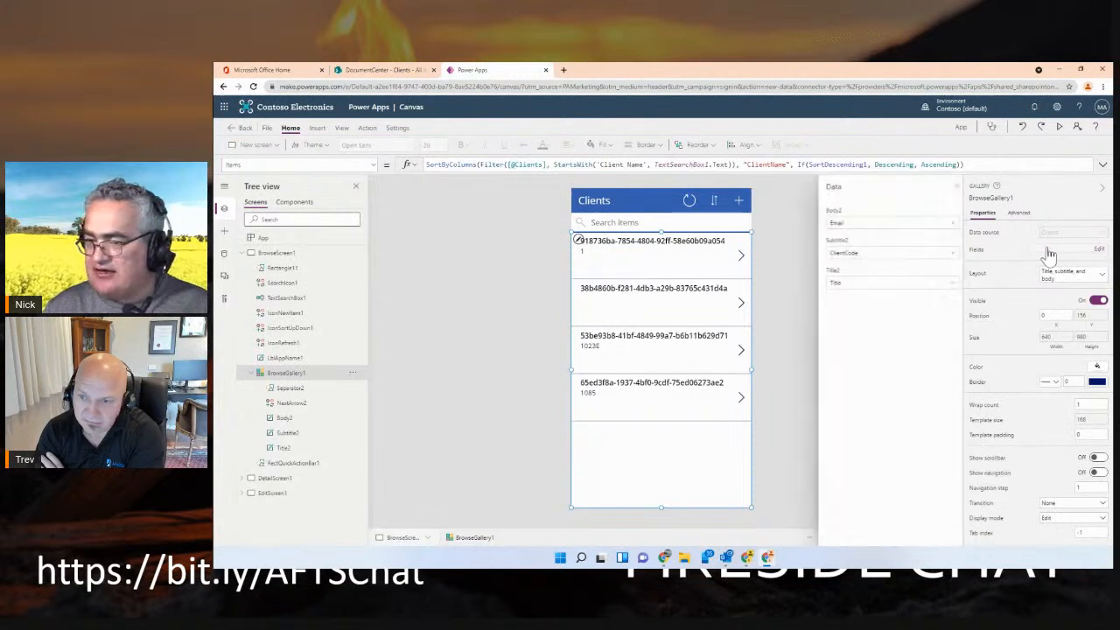
left_click(870, 288)
left_click(923, 289)
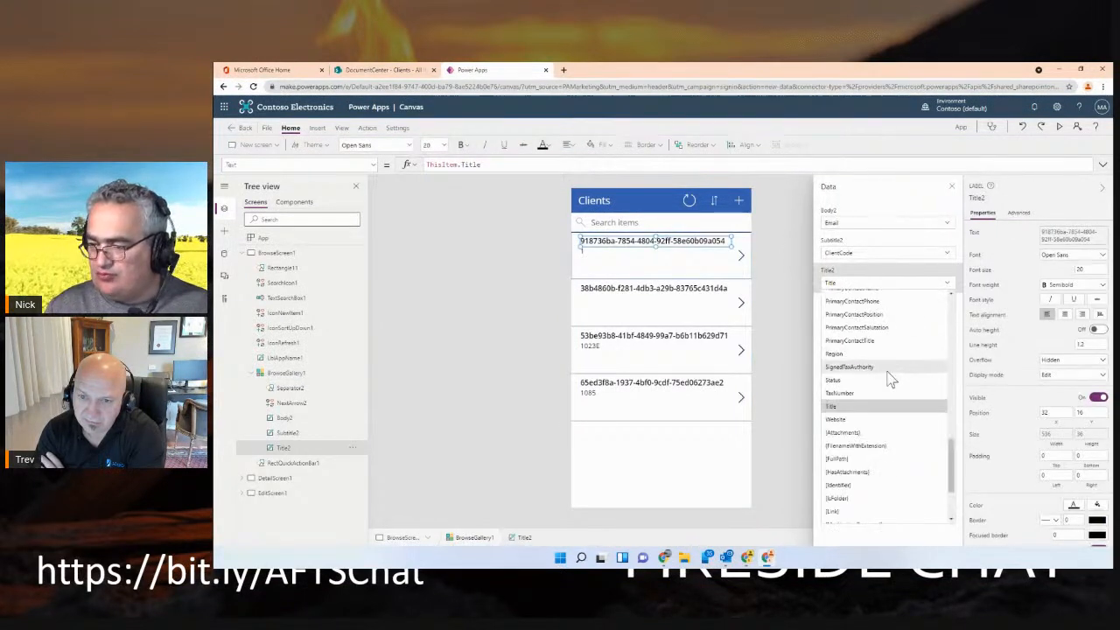
scroll(883, 367, "up", 8)
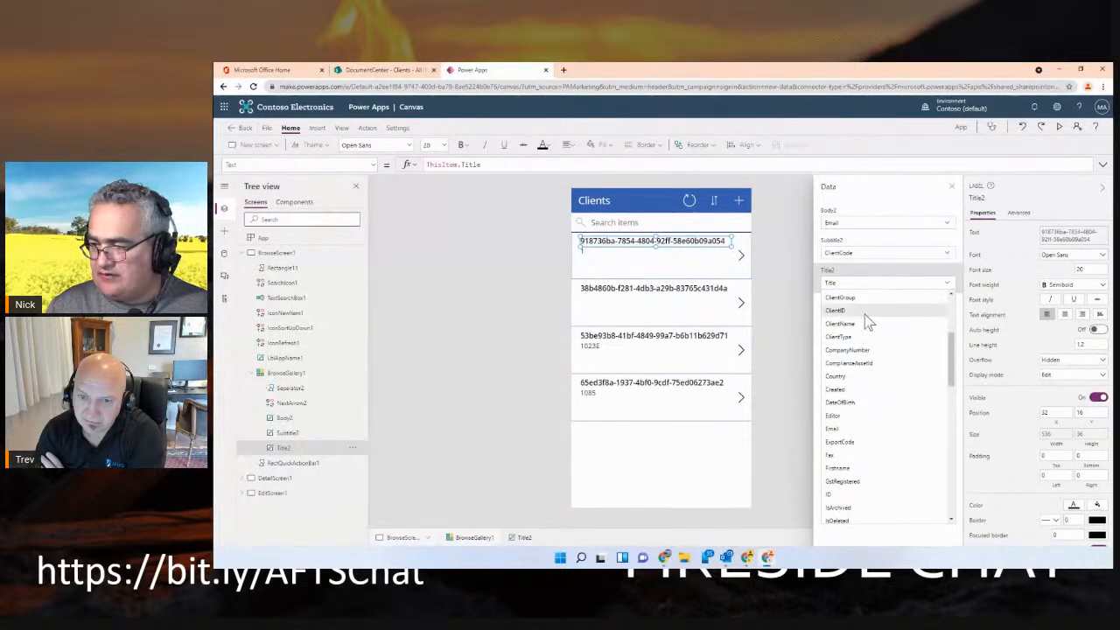
left_click(862, 323)
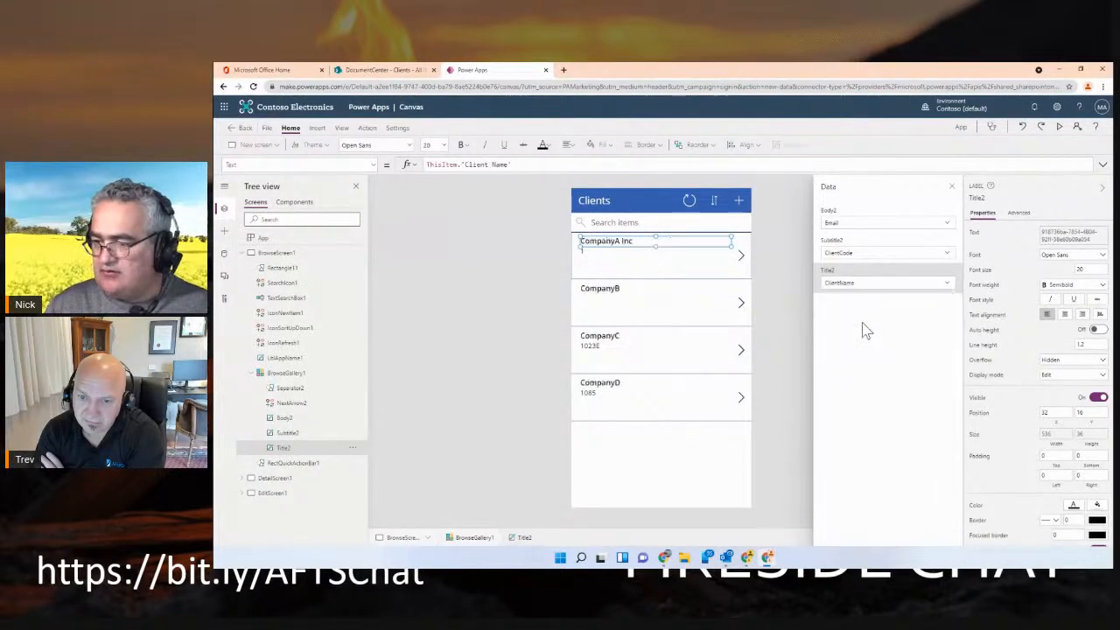
left_click(773, 310)
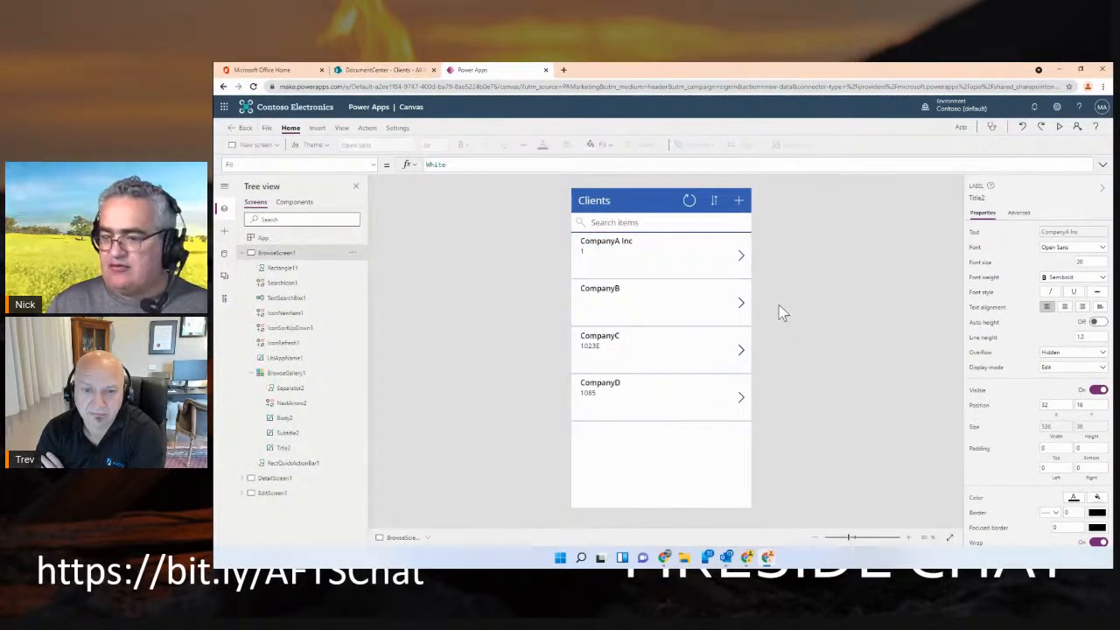
Preview the app, search the client list for "CompanyC" and return to the editor, dismissing the tip
left_click(1060, 127)
left_click(618, 167)
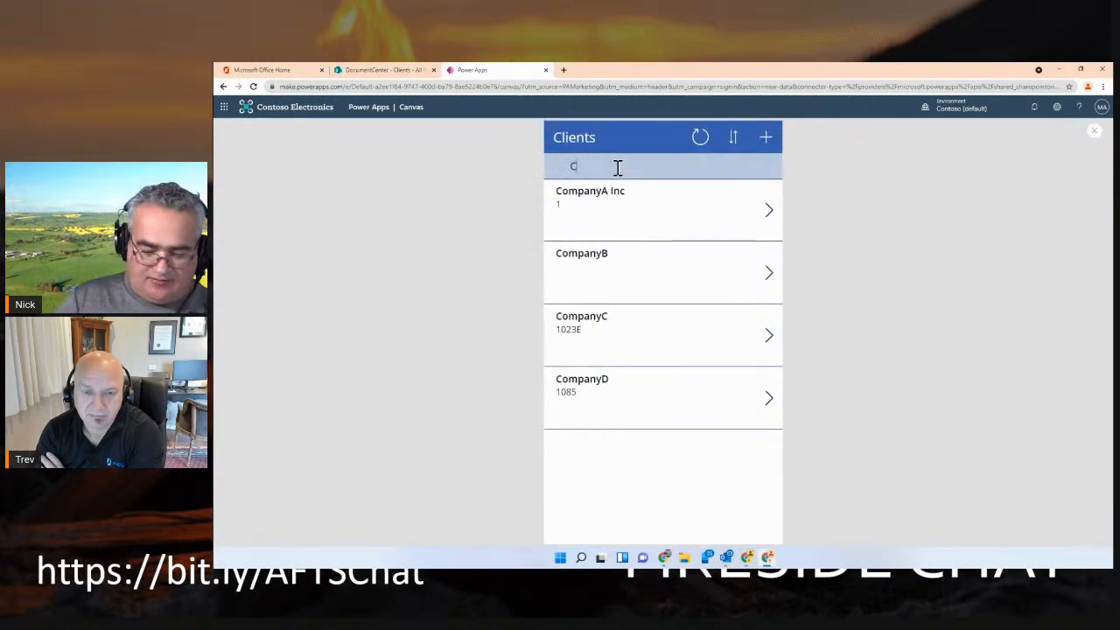
type("Company")
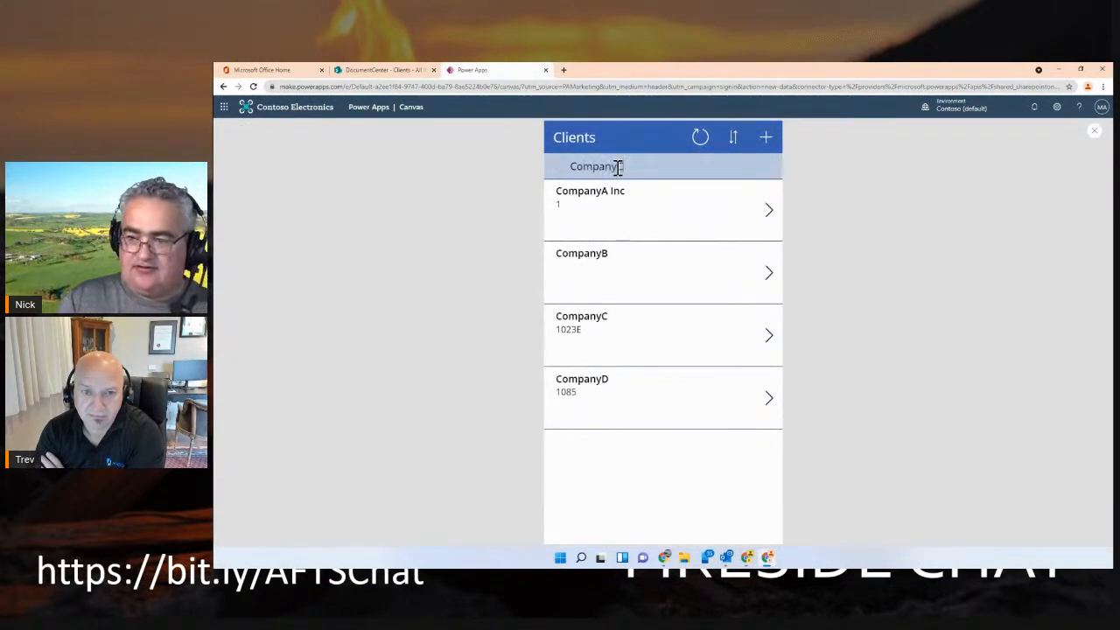
type("C")
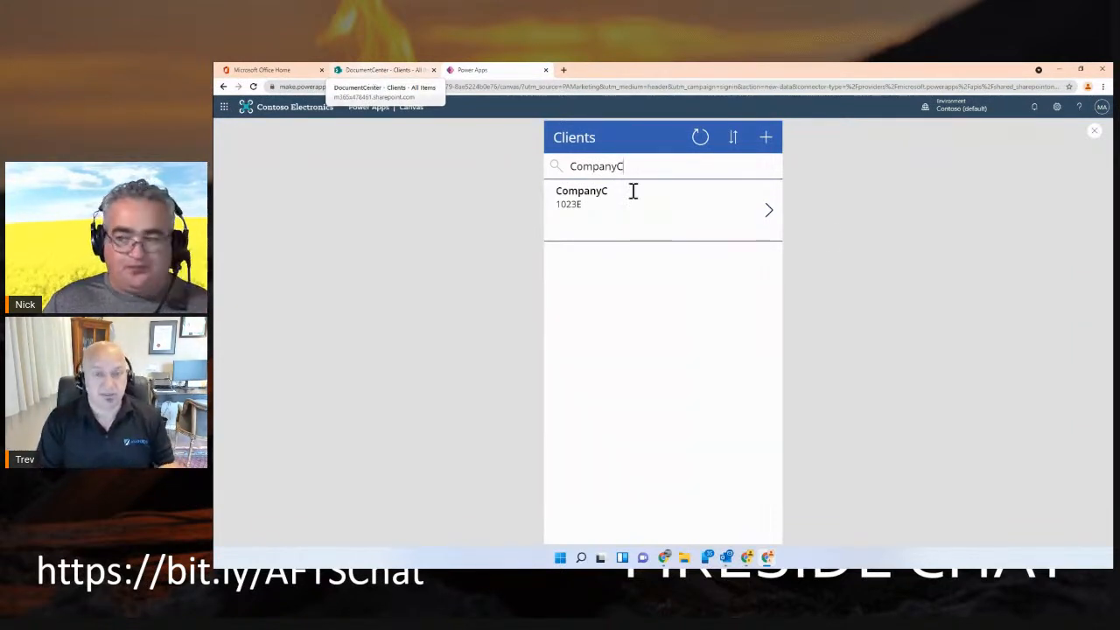
left_click(1093, 130)
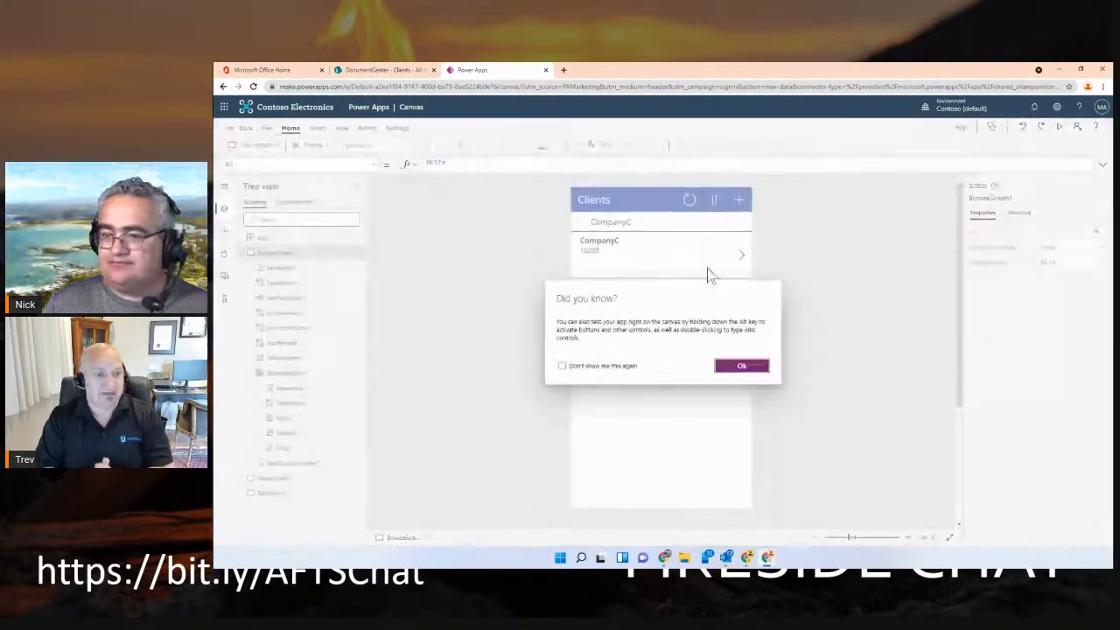
left_click(742, 367)
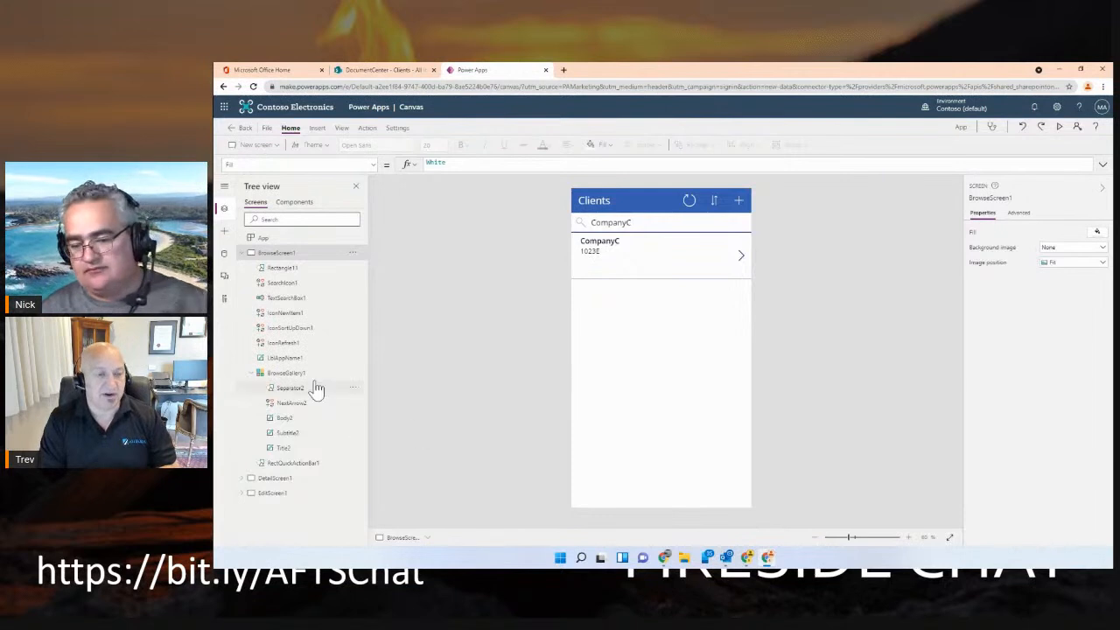
Examine the control type options available for the Firstname field of the detail screen's form
left_click(244, 479)
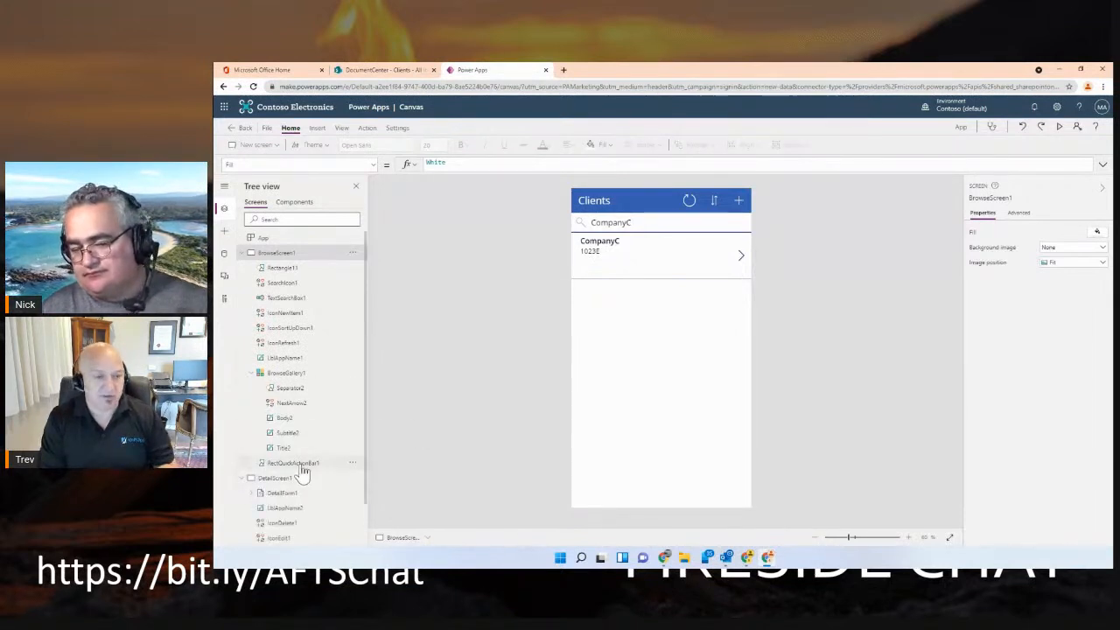
left_click(288, 495)
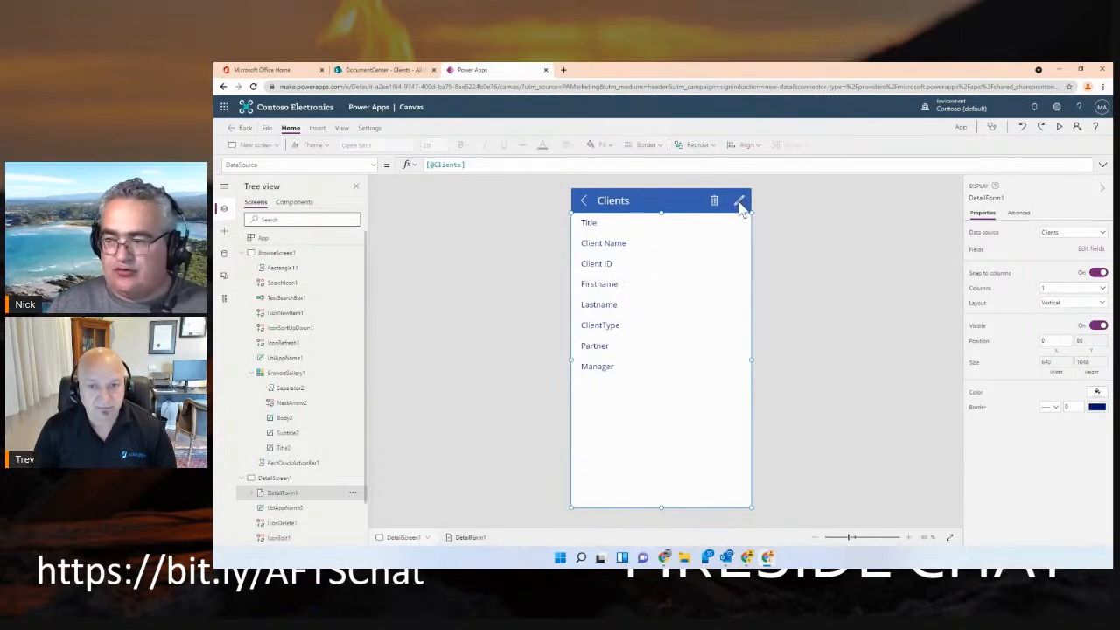
left_click(1090, 251)
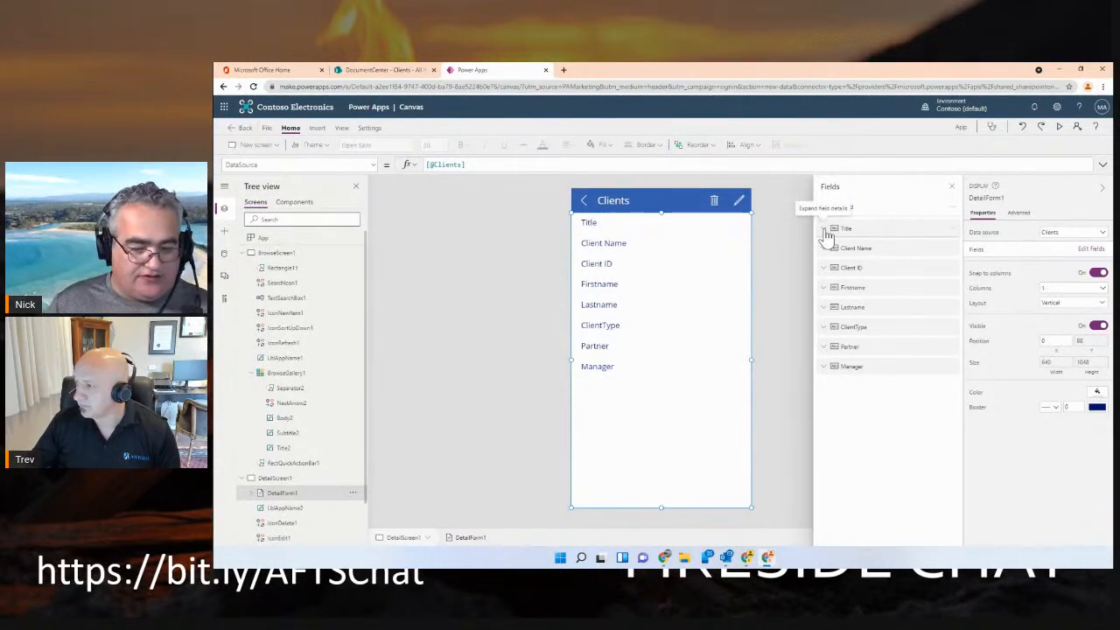
left_click(825, 293)
left_click(864, 315)
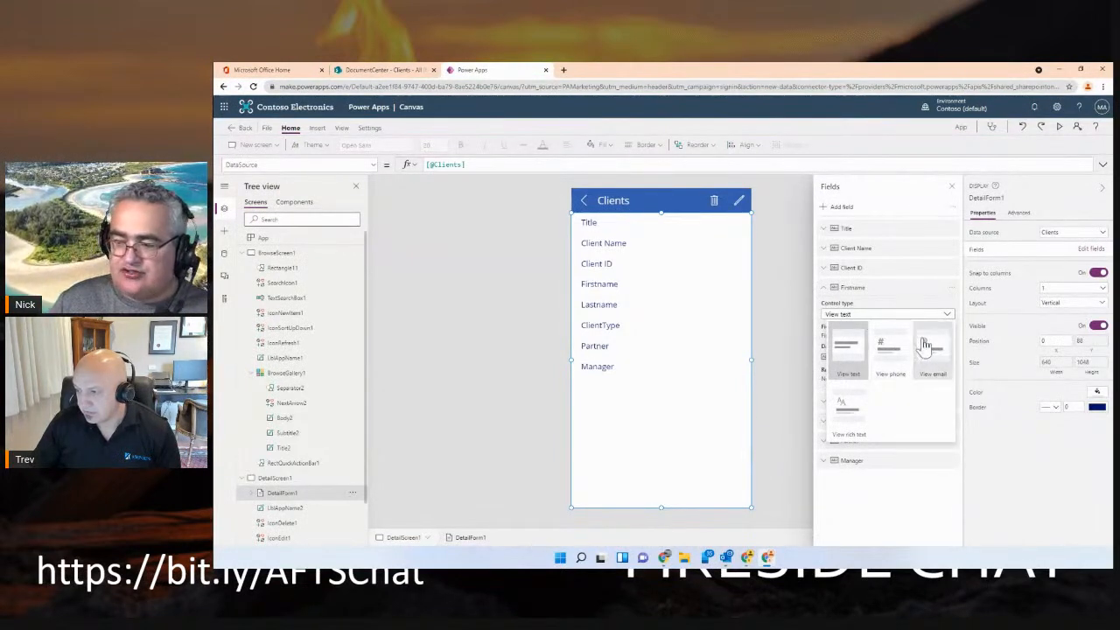
left_click(800, 306)
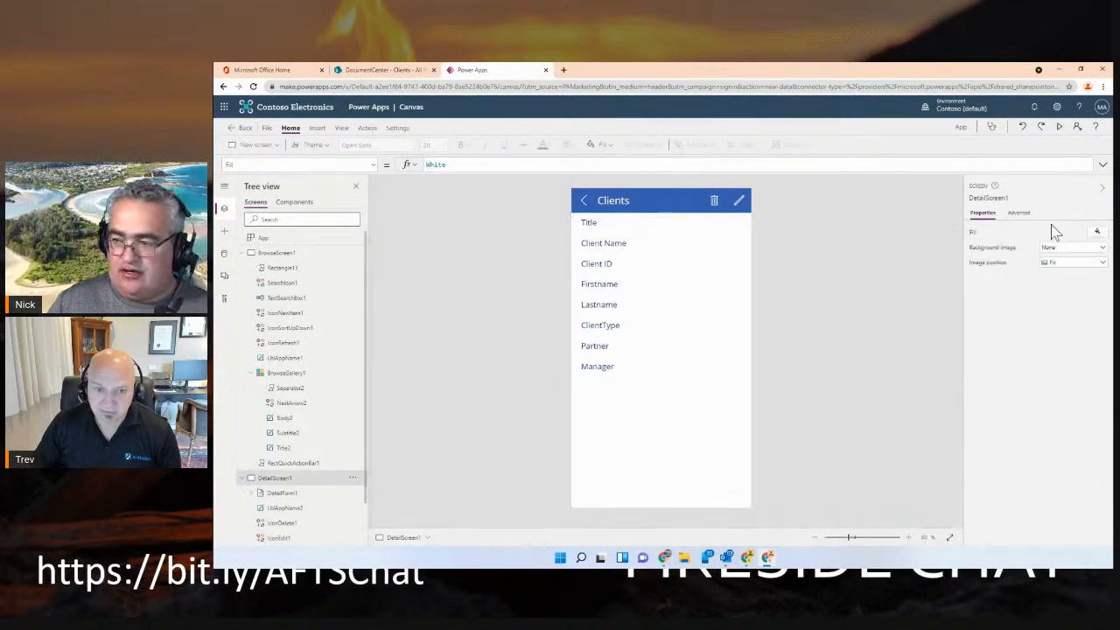
Add the Email and Phone fields to DetailForm1 on the detail screen
left_click(661, 247)
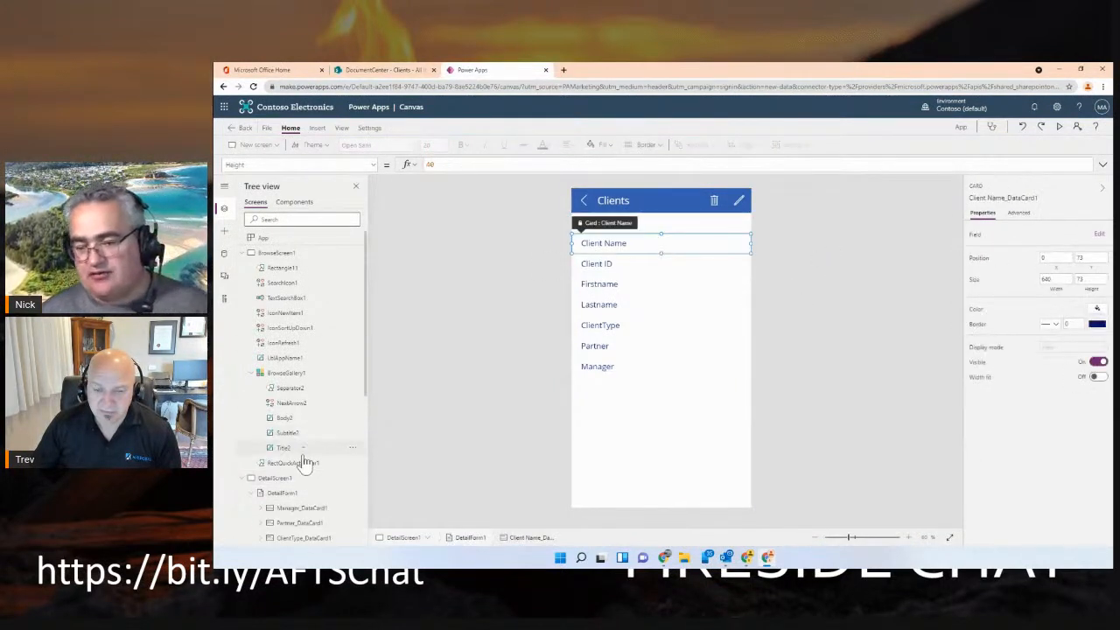
left_click(295, 491)
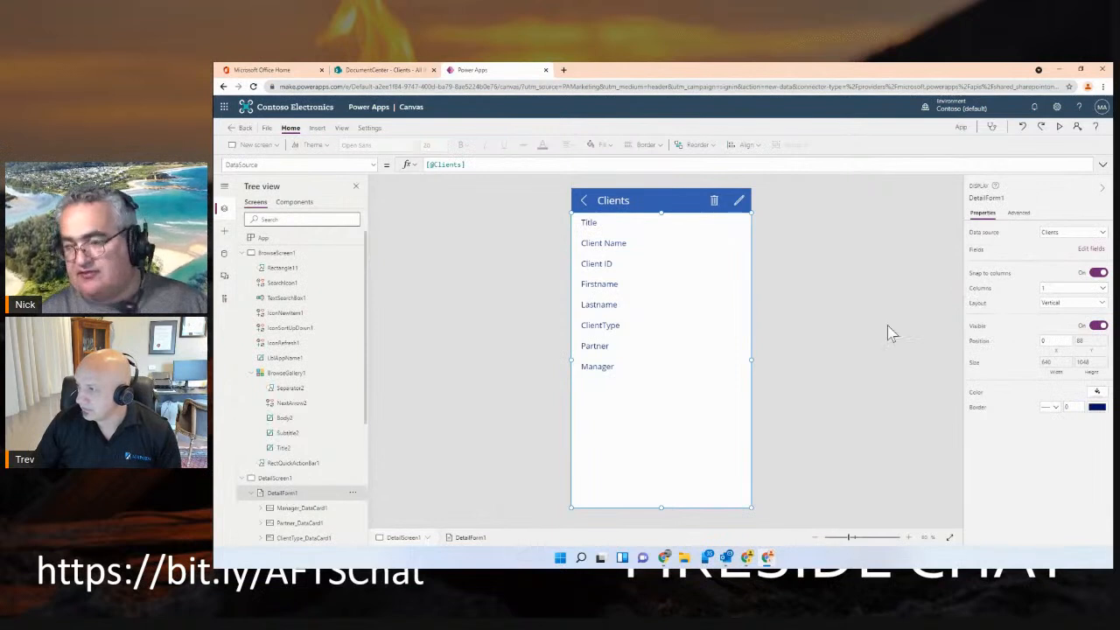
left_click(1090, 250)
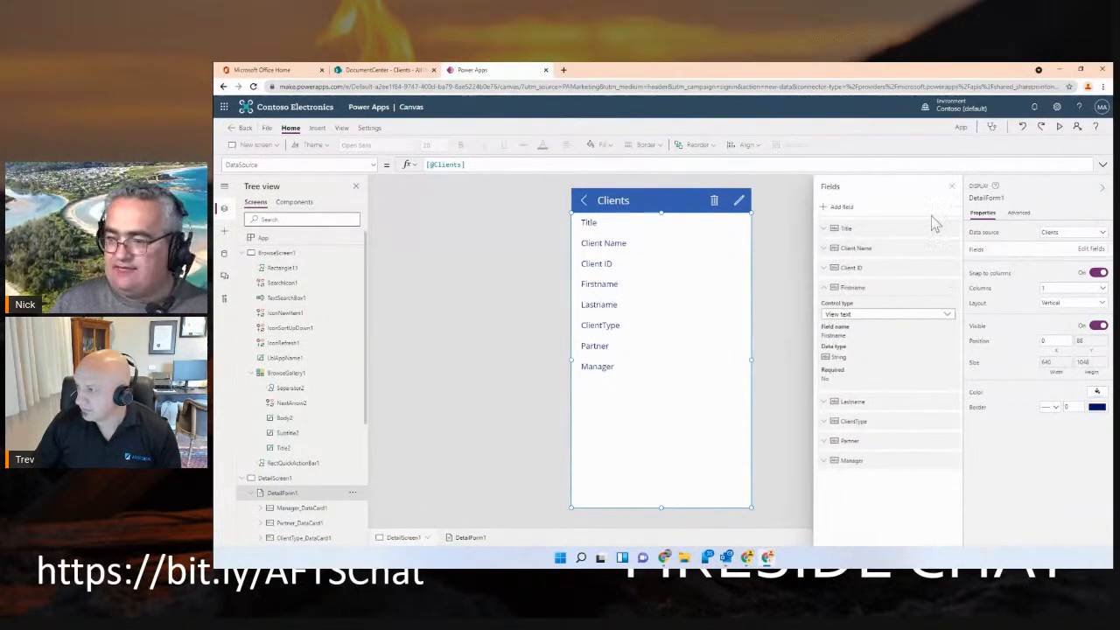
left_click(850, 208)
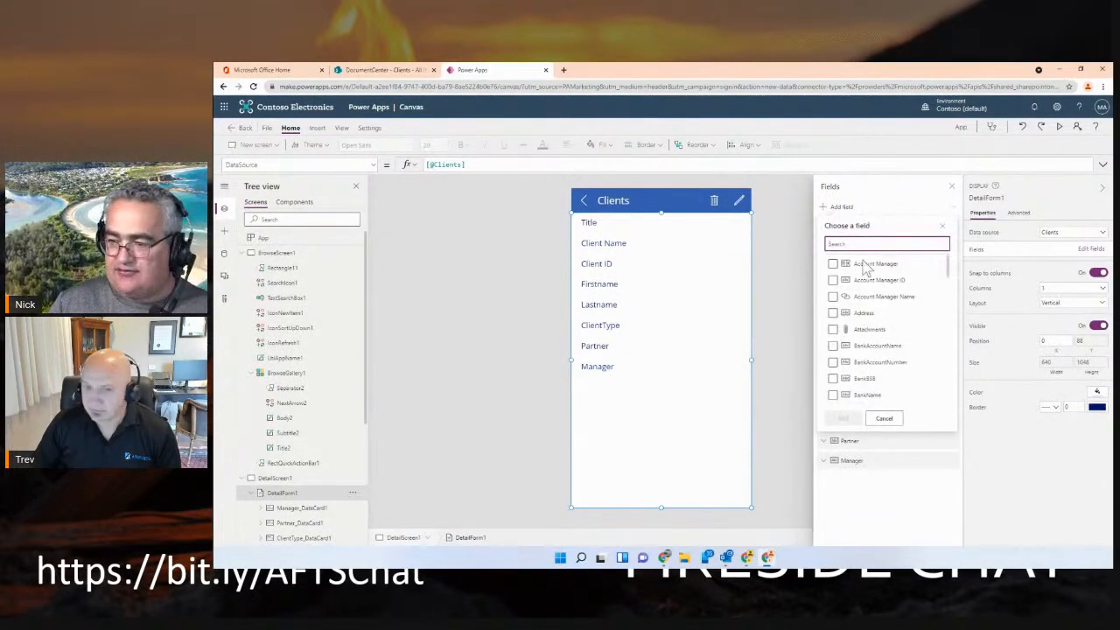
scroll(882, 315, "down", 5)
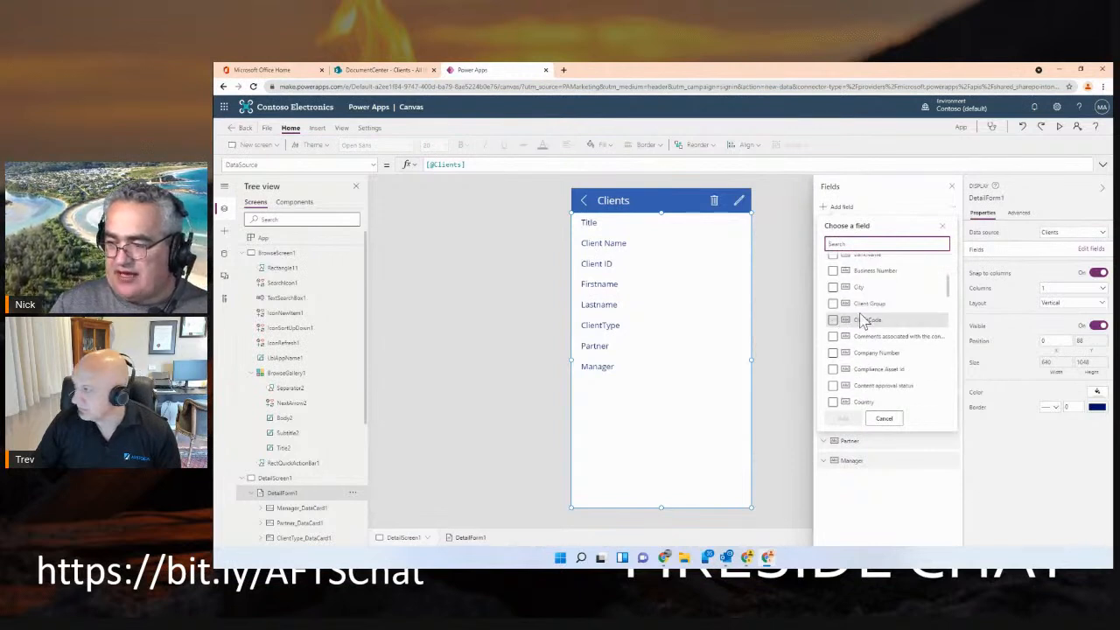
left_click(833, 326)
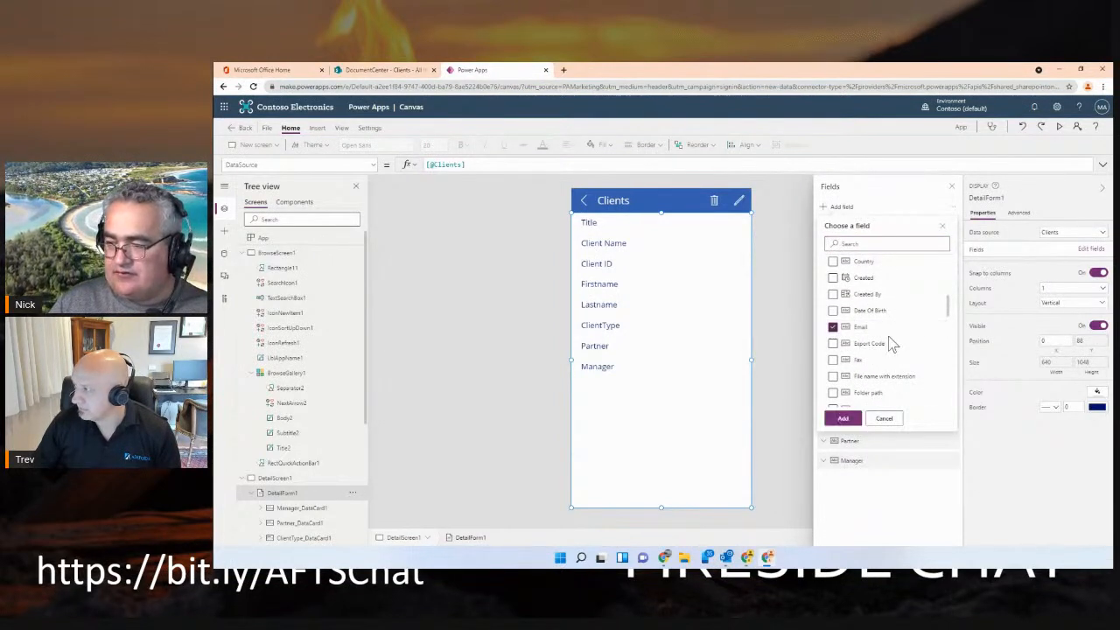
scroll(884, 343, "down", 5)
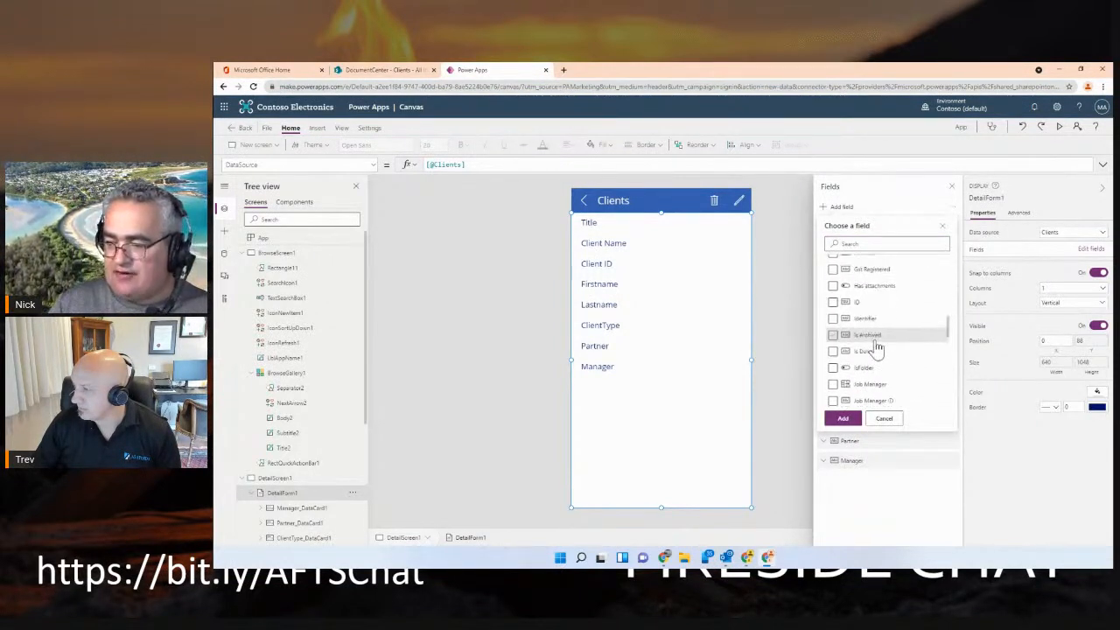
scroll(850, 350, "down", 2)
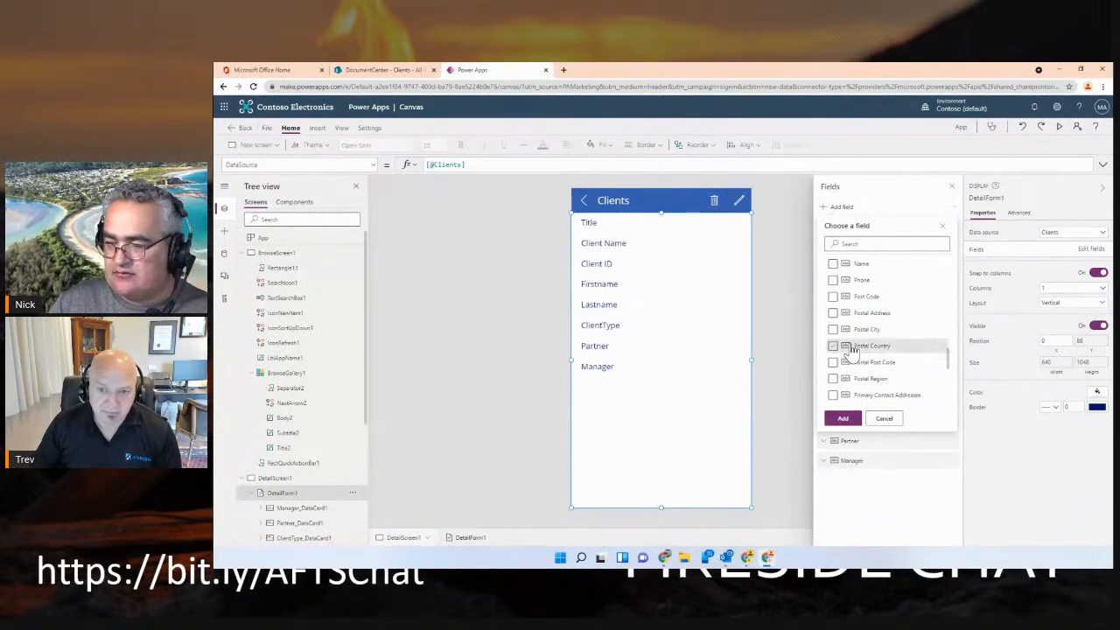
scroll(852, 350, "up", 3)
left_click(832, 327)
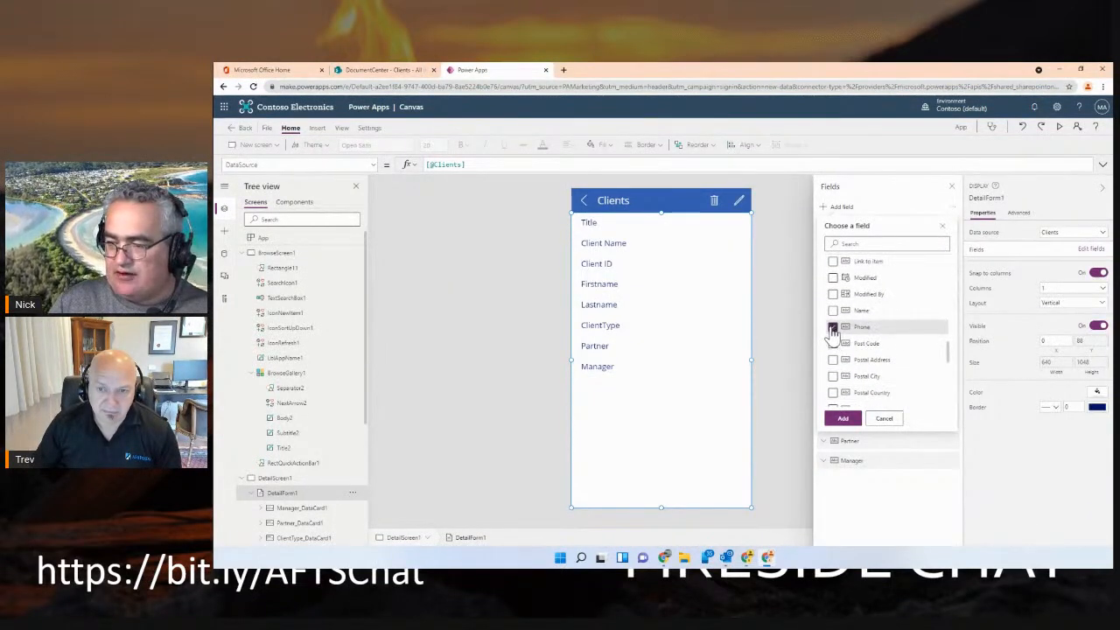
left_click(842, 419)
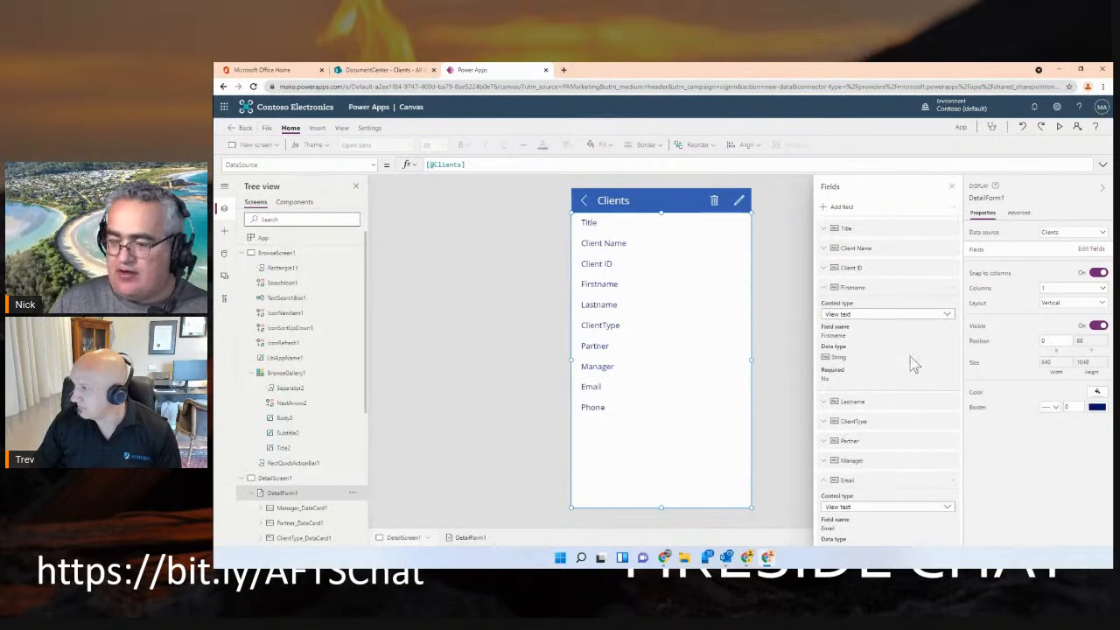
Set the detail form's Email field to the View email control type and its Phone field to View phone
scroll(914, 358, "down", 3)
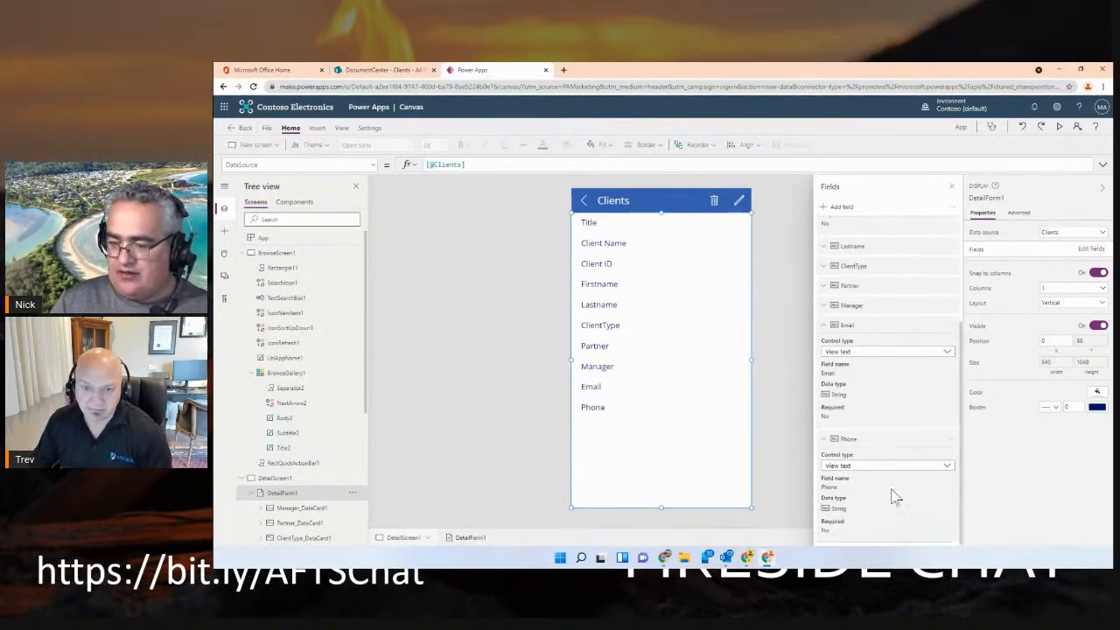
left_click(899, 354)
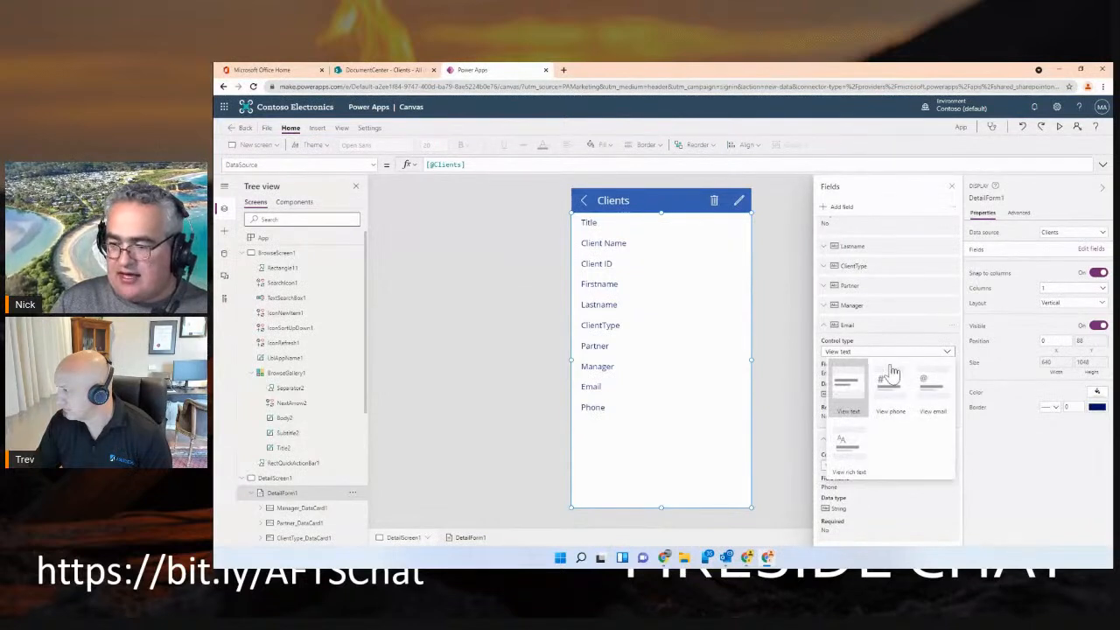
left_click(928, 392)
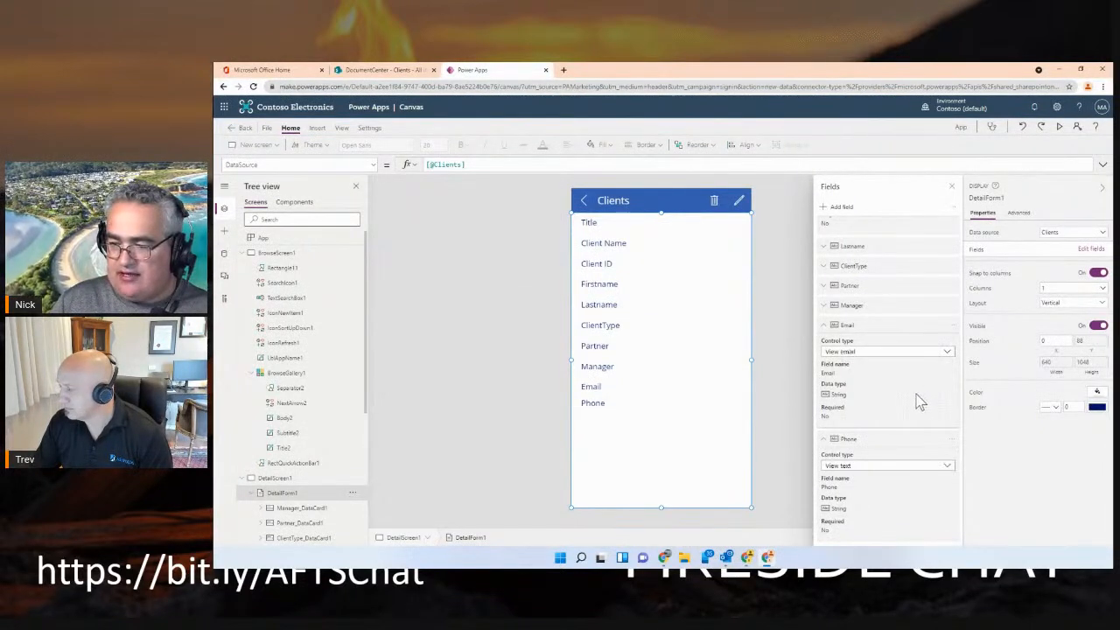
left_click(896, 470)
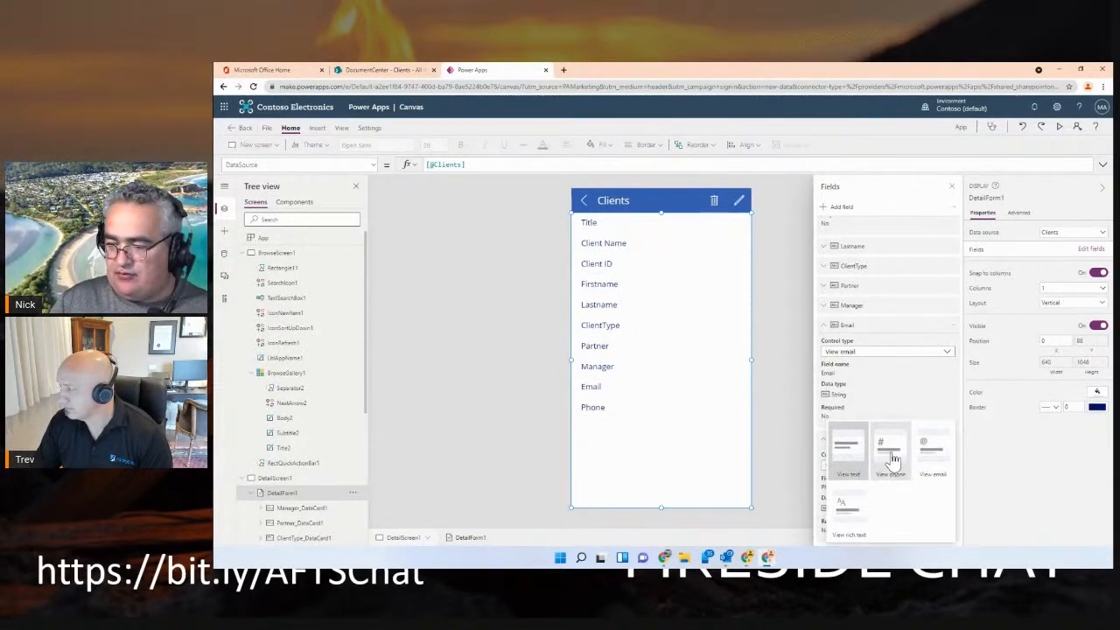
left_click(892, 461)
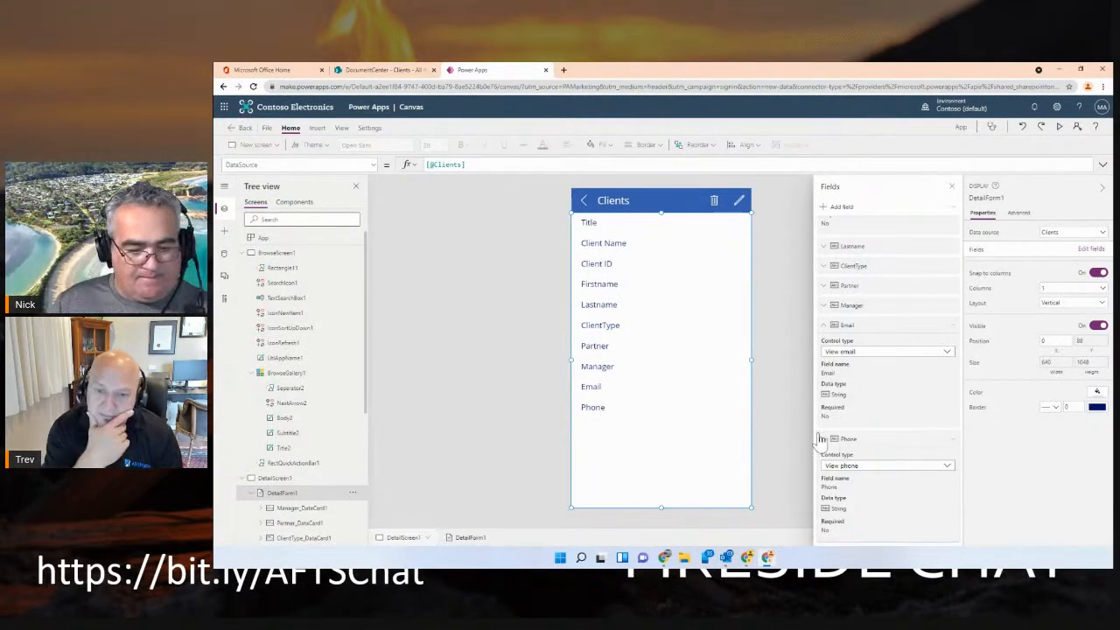
Add the Email and Phone fields to EditForm1 on the edit screen
scroll(300, 466, "down", 3)
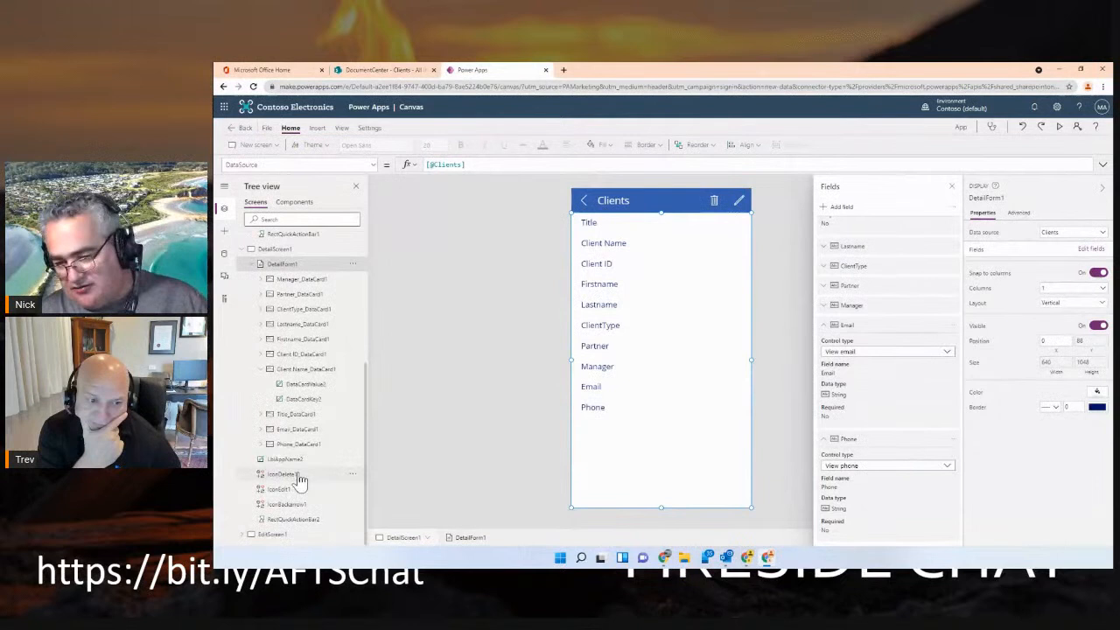
left_click(281, 535)
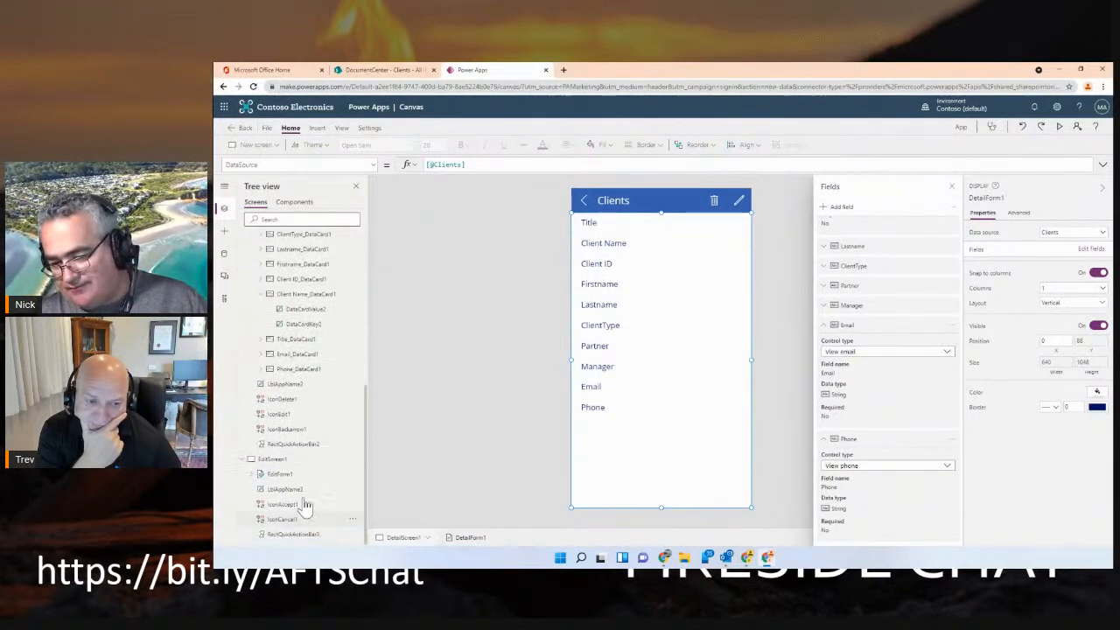
left_click(297, 475)
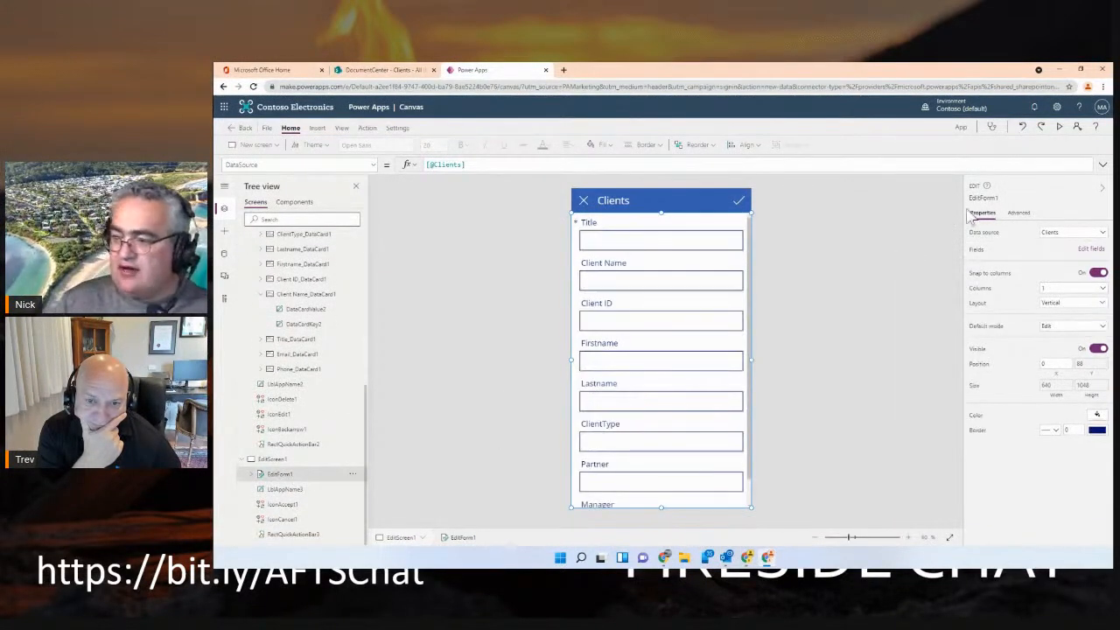
left_click(1089, 248)
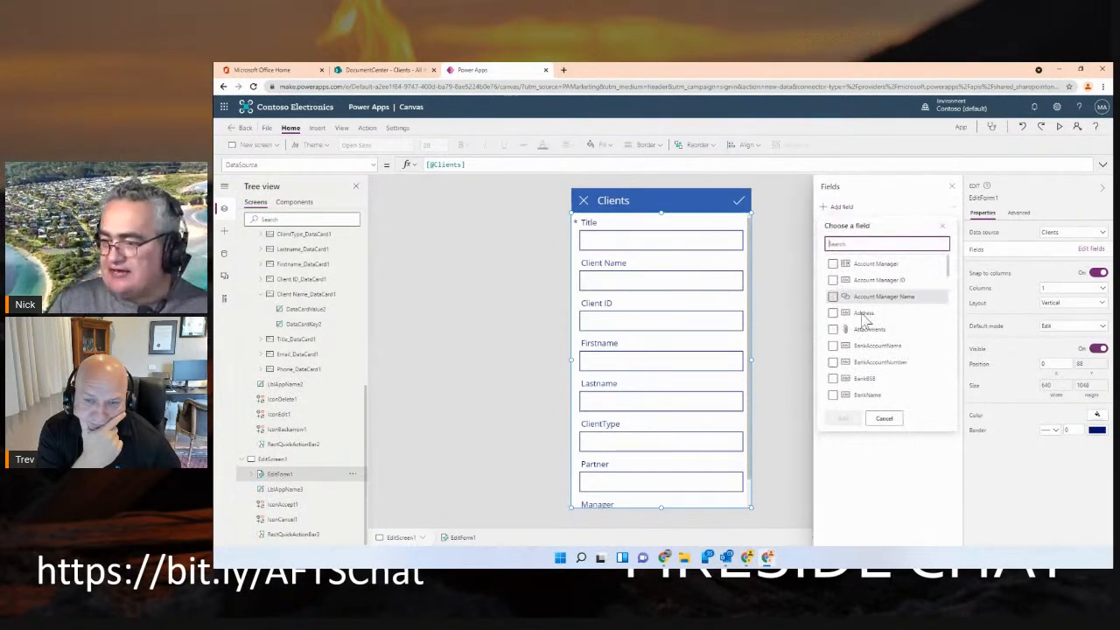
scroll(842, 336, "down", 5)
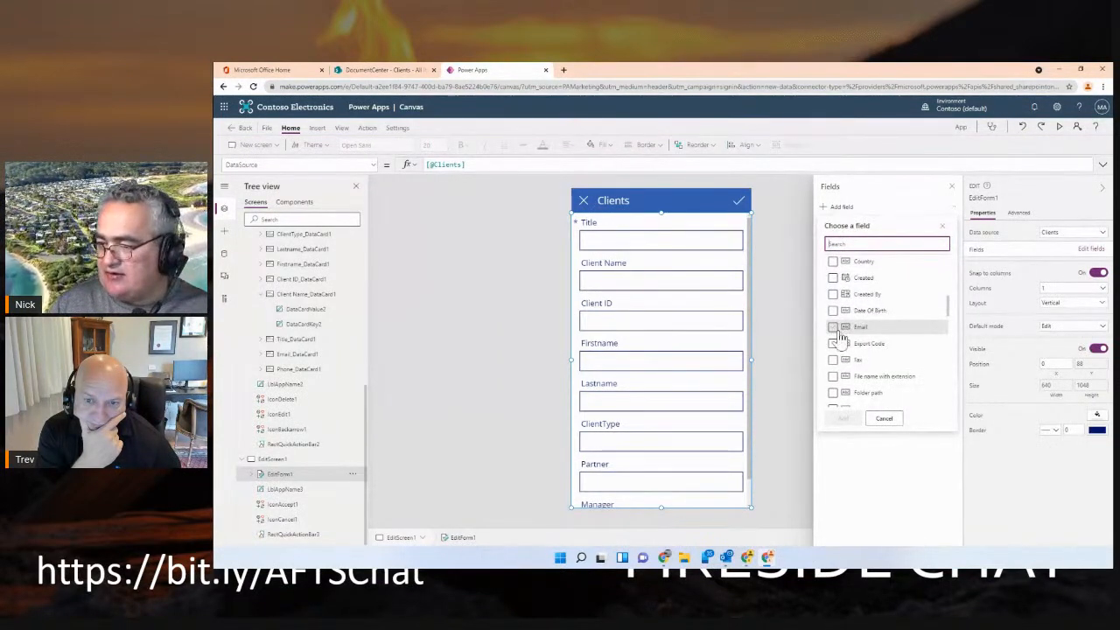
scroll(841, 332, "down", 2)
left_click(833, 280)
scroll(871, 326, "down", 8)
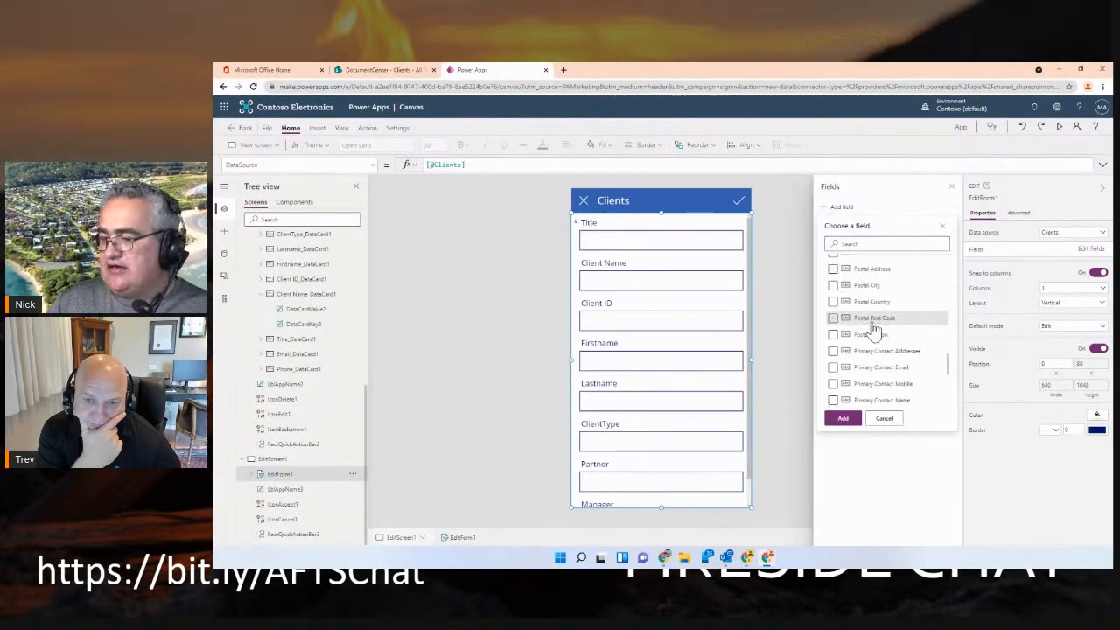
scroll(866, 328, "up", 3)
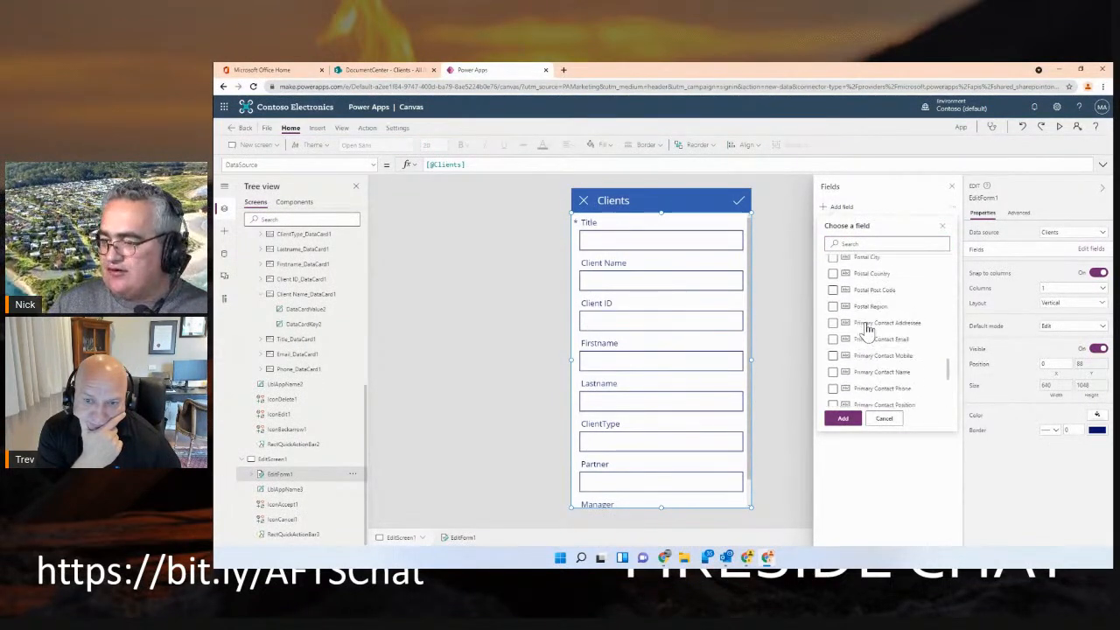
scroll(864, 328, "down", 1)
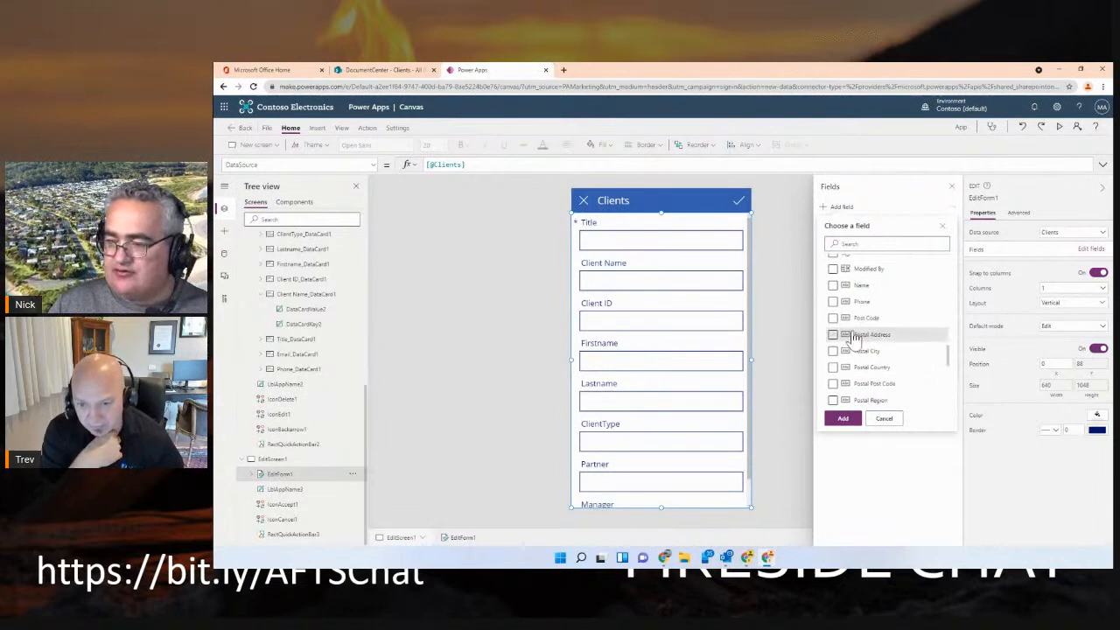
left_click(832, 301)
left_click(841, 417)
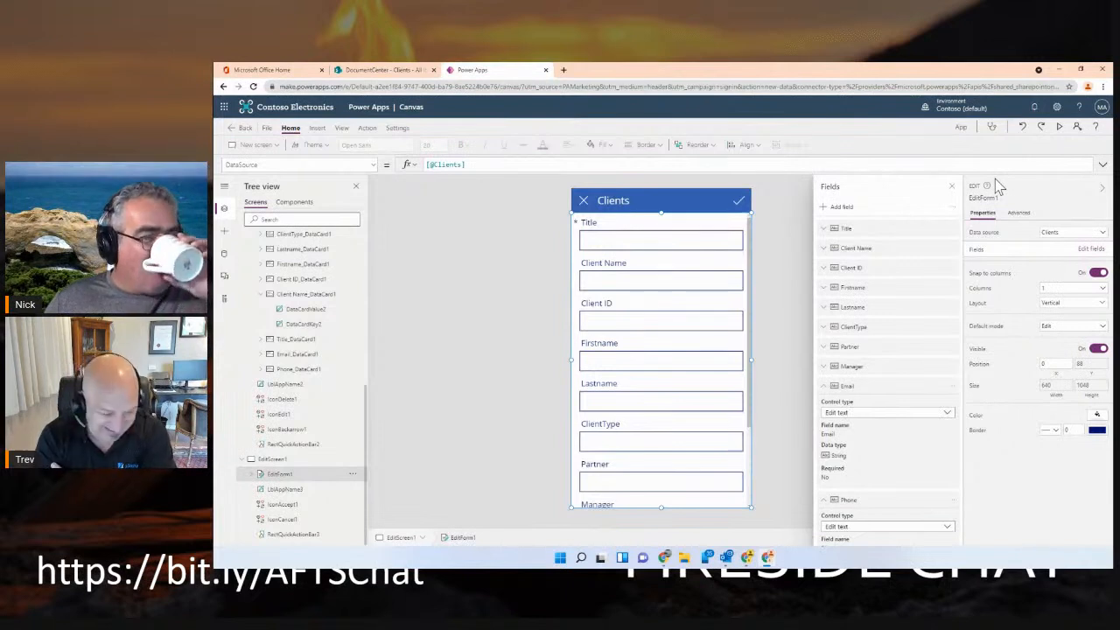
Preview the app, leave the empty edit form and open the CompanyC record for editing
left_click(1059, 127)
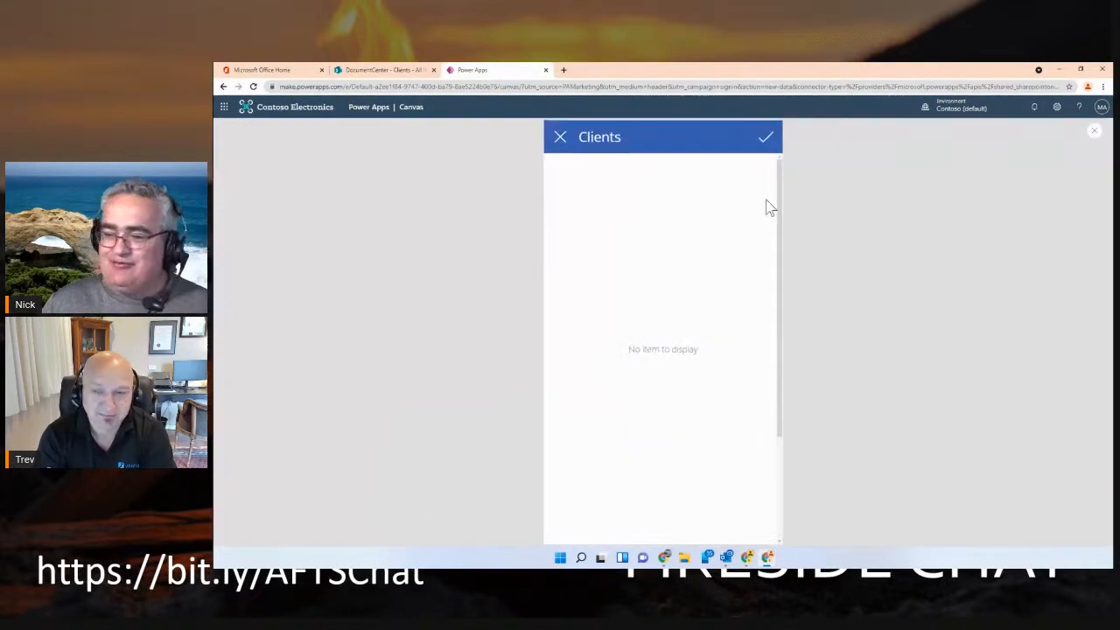
left_click(561, 139)
left_click(560, 137)
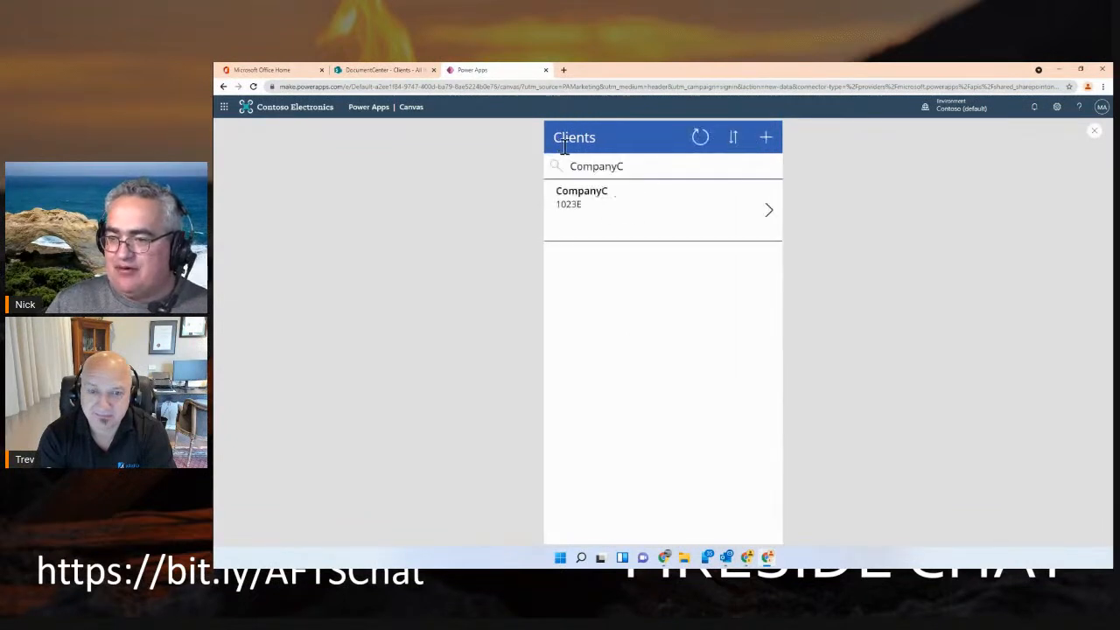
left_click(769, 212)
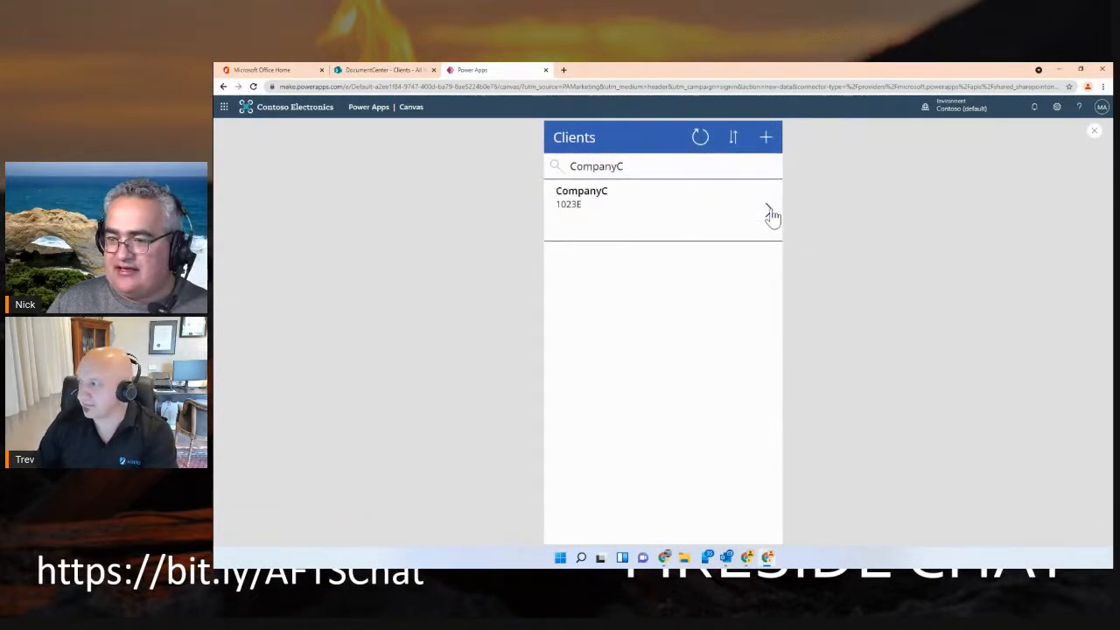
left_click(765, 139)
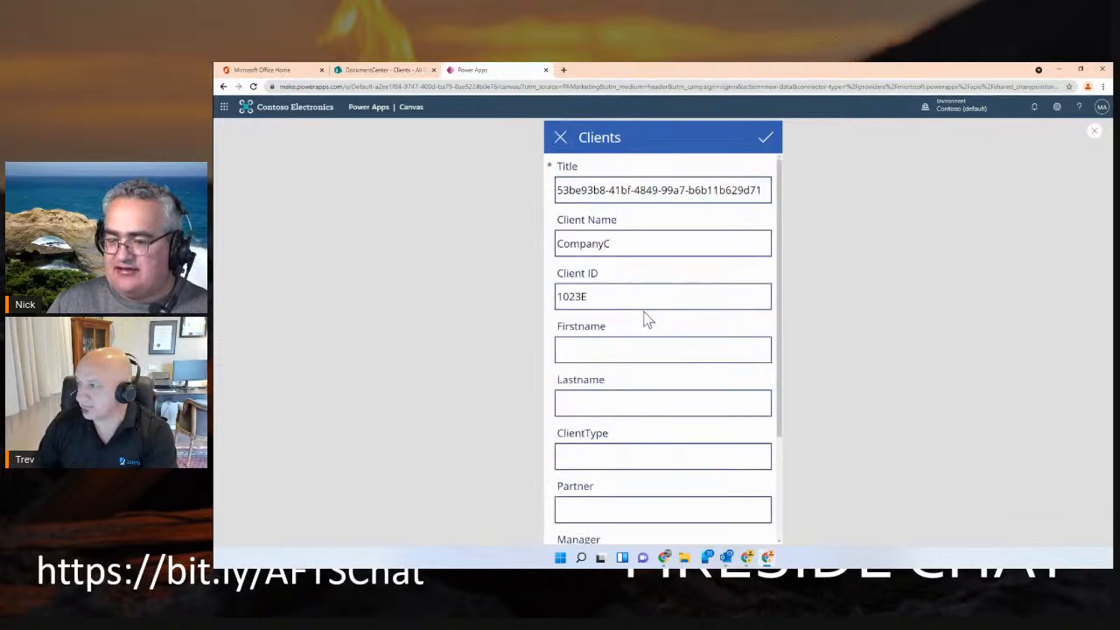
Fill in the CompanyC record's Email and Phone fields with the contact's email address and phone number, and save the record
scroll(612, 394, "down", 2)
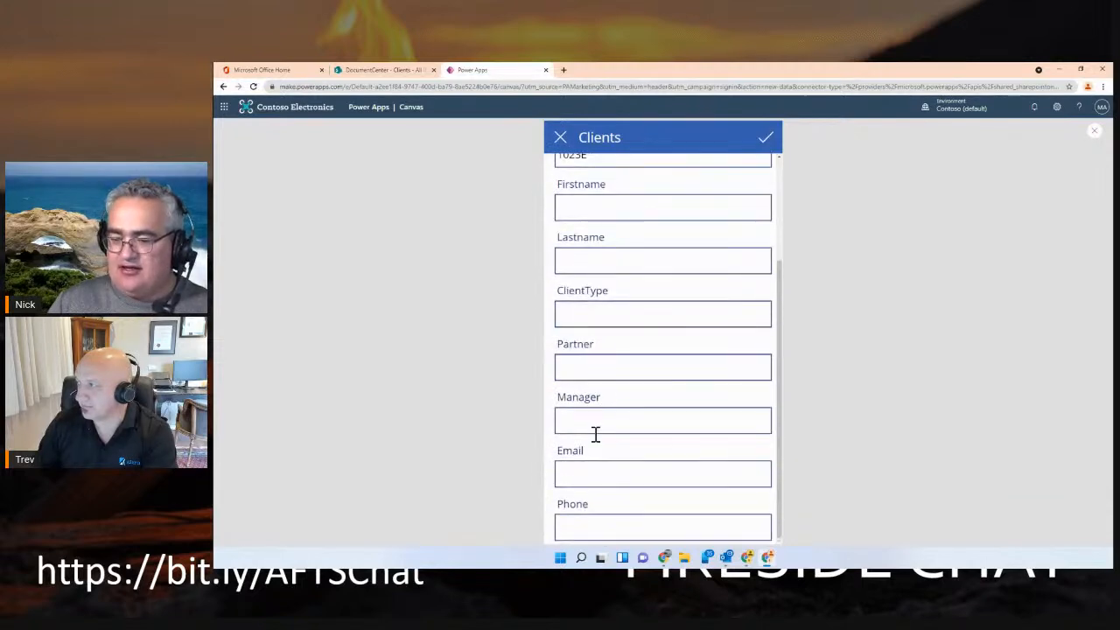
left_click(581, 477)
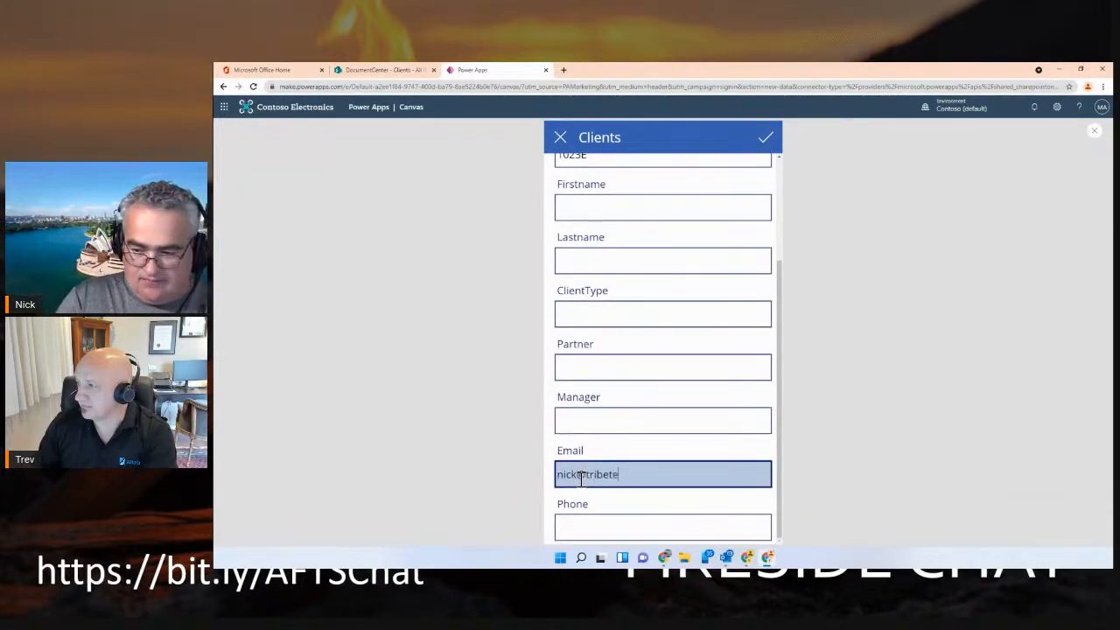
key("Tab")
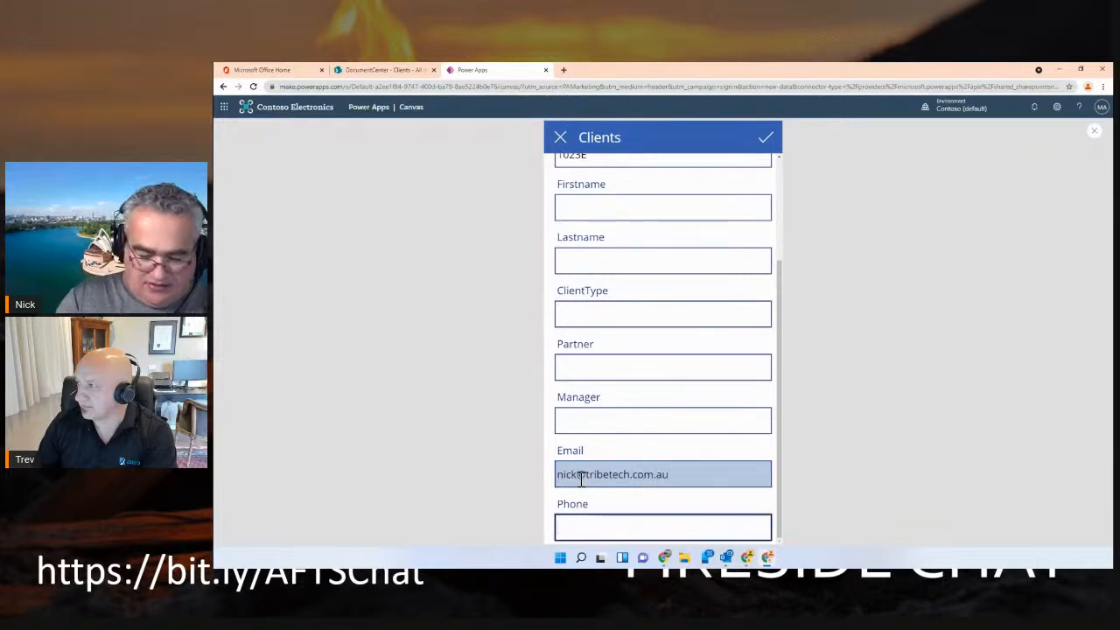
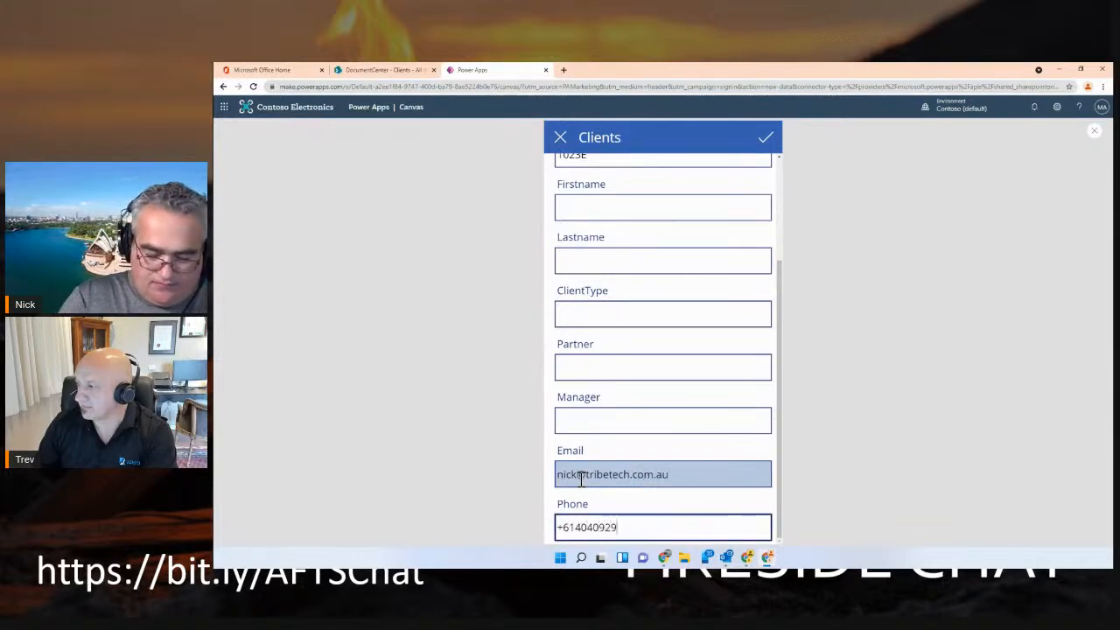
left_click(766, 139)
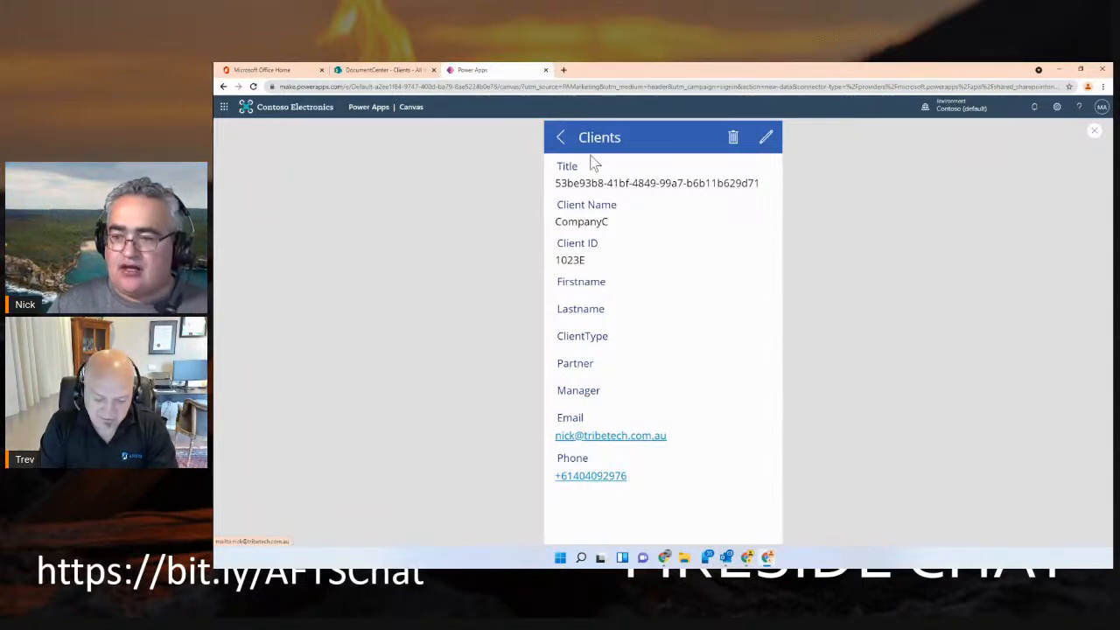
Close the app preview and save the app to the cloud as ClientsApp
left_click(1093, 131)
left_click(741, 366)
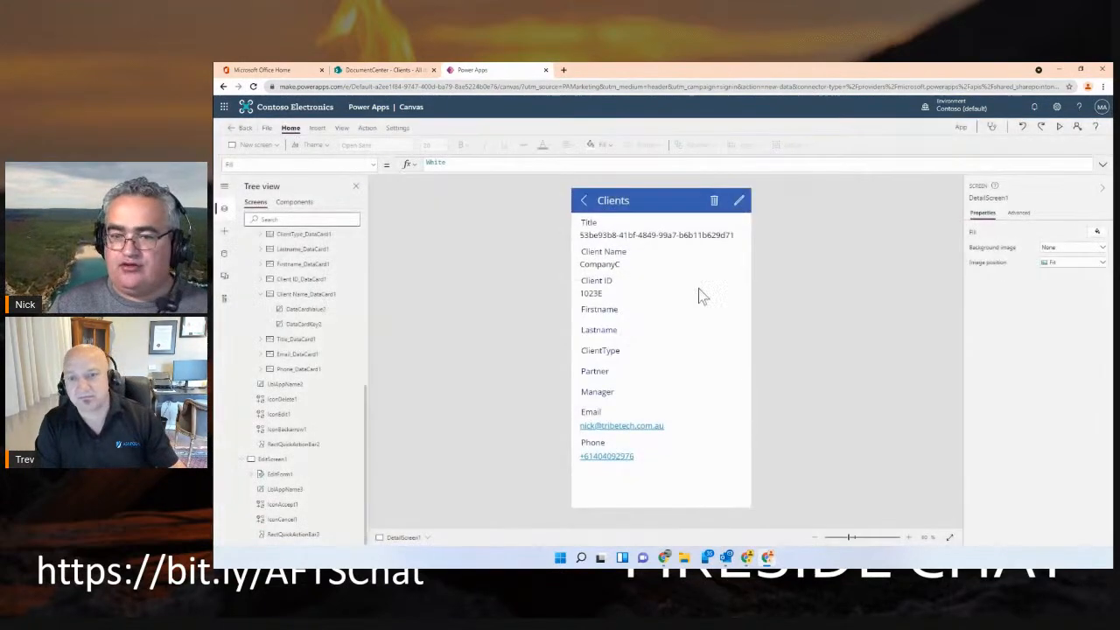
left_click(266, 128)
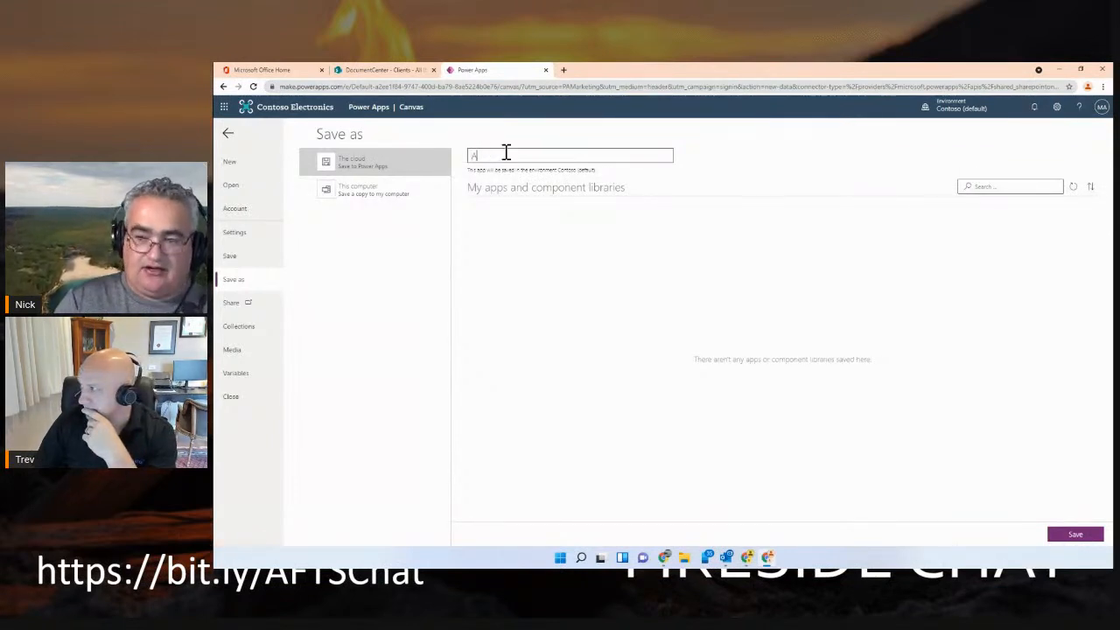
key("BackSpace")
type("ClientsApp")
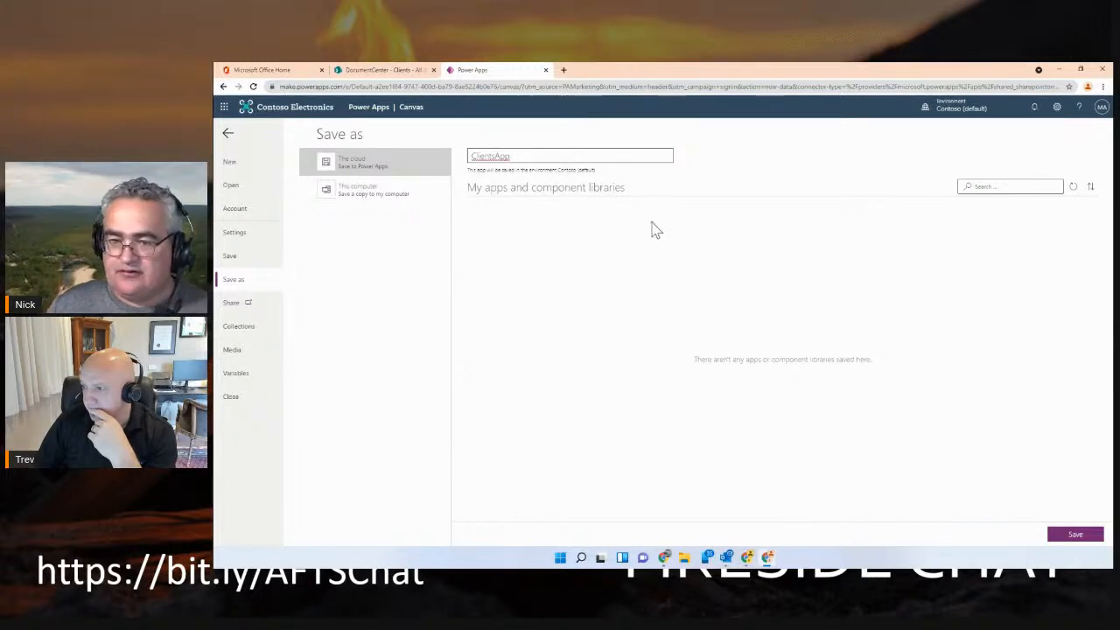
left_click(1075, 534)
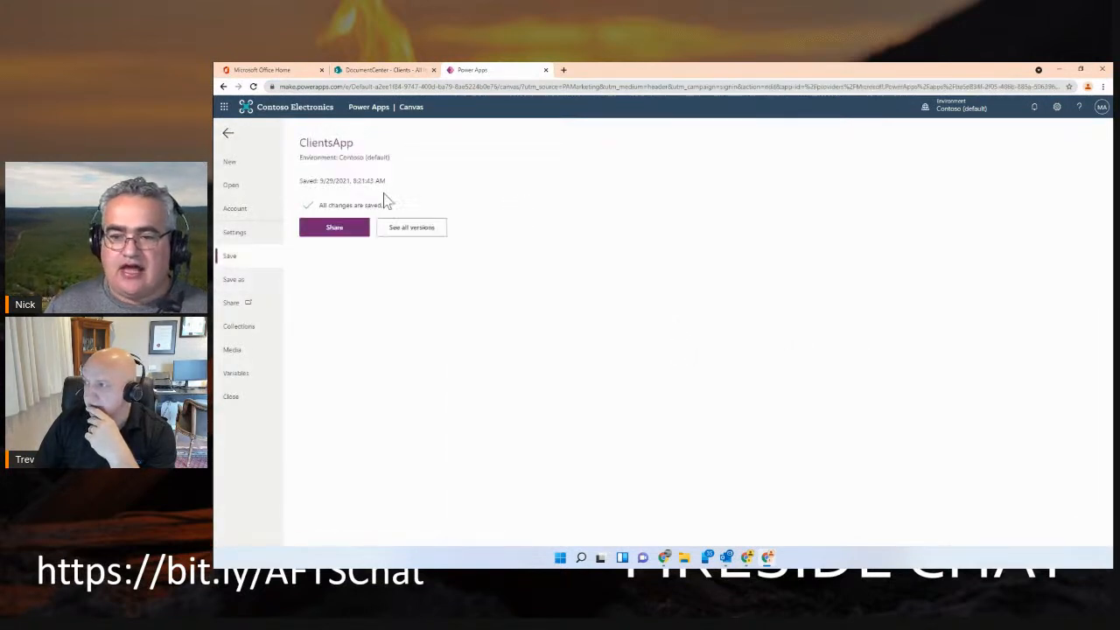
Try to share ClientsApp with another user by looking up their name, and cancel sharing
left_click(337, 230)
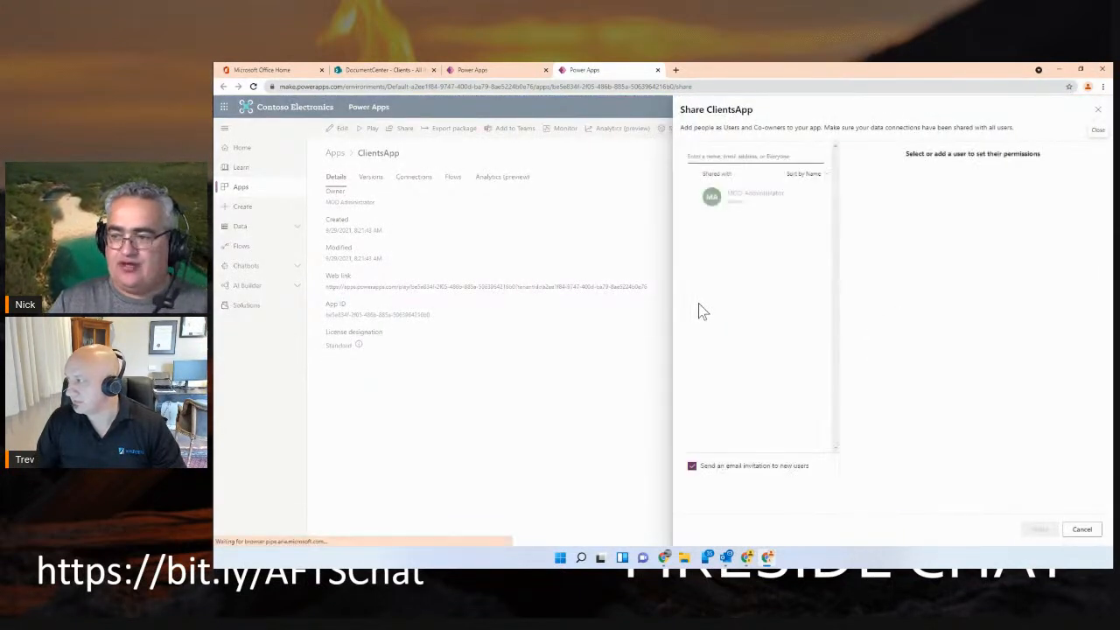
left_click(739, 156)
type("al")
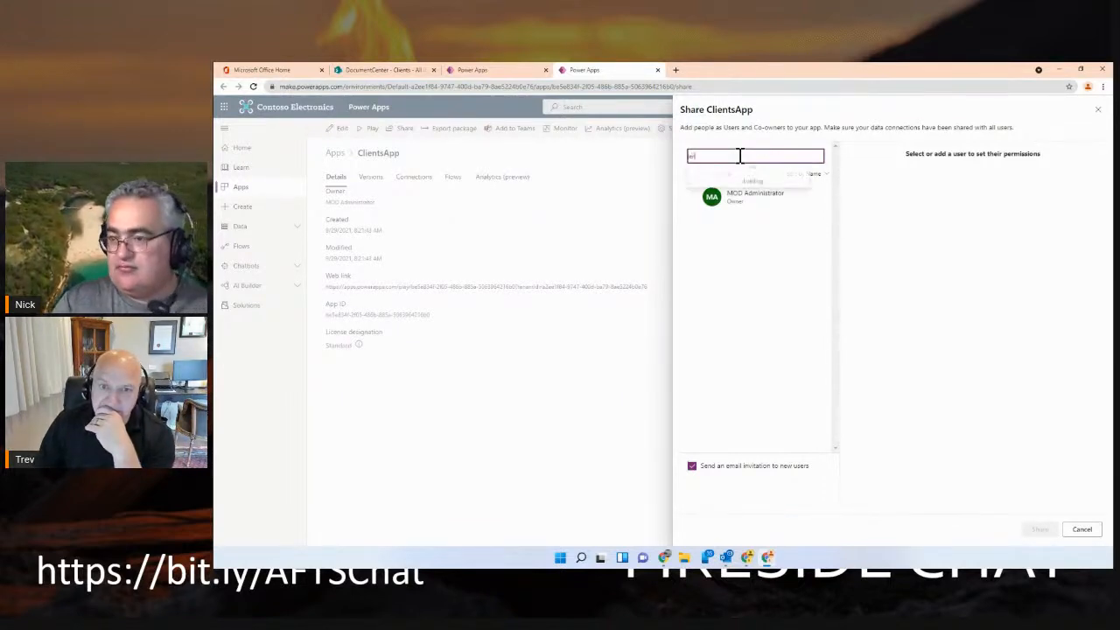
key("BackSpace")
key("BackSpace")
type("al")
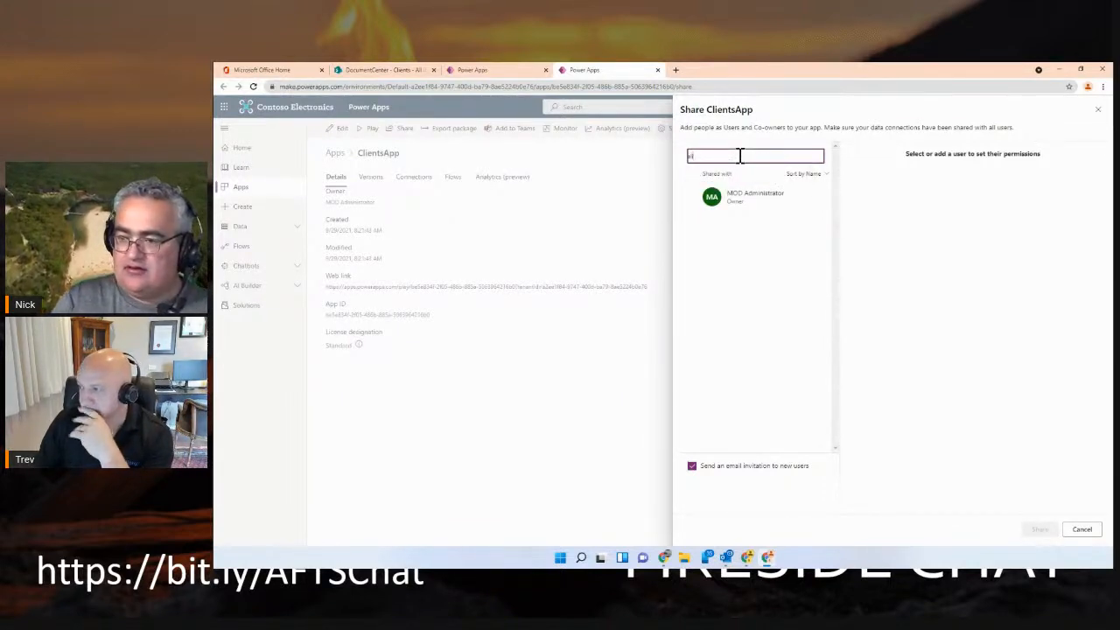
key("BackSpace")
key("BackSpace")
type("a")
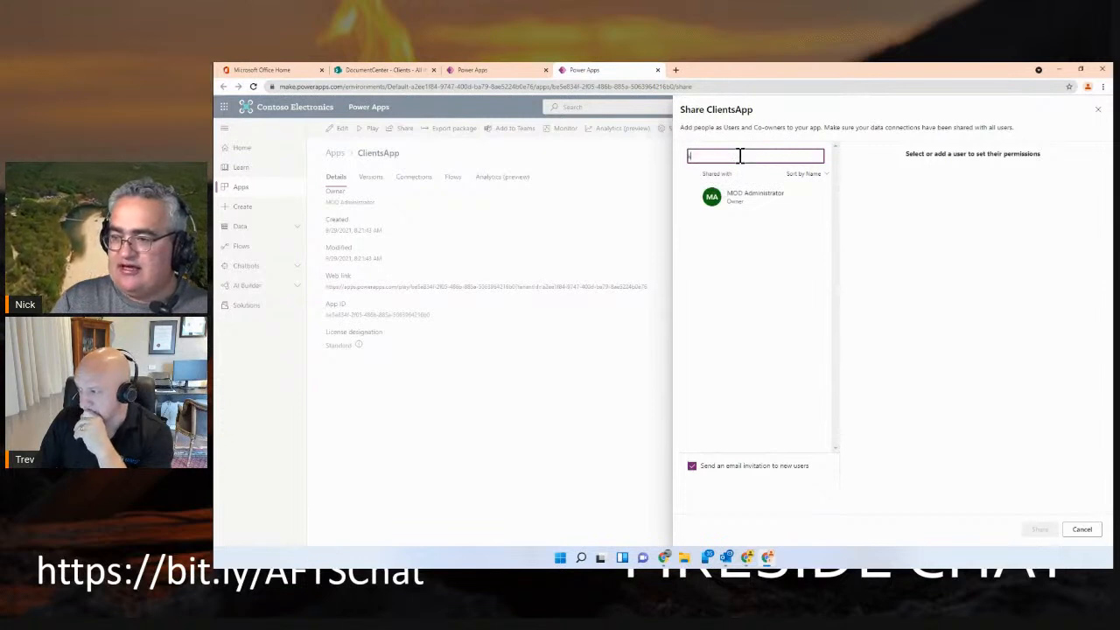
key("BackSpace")
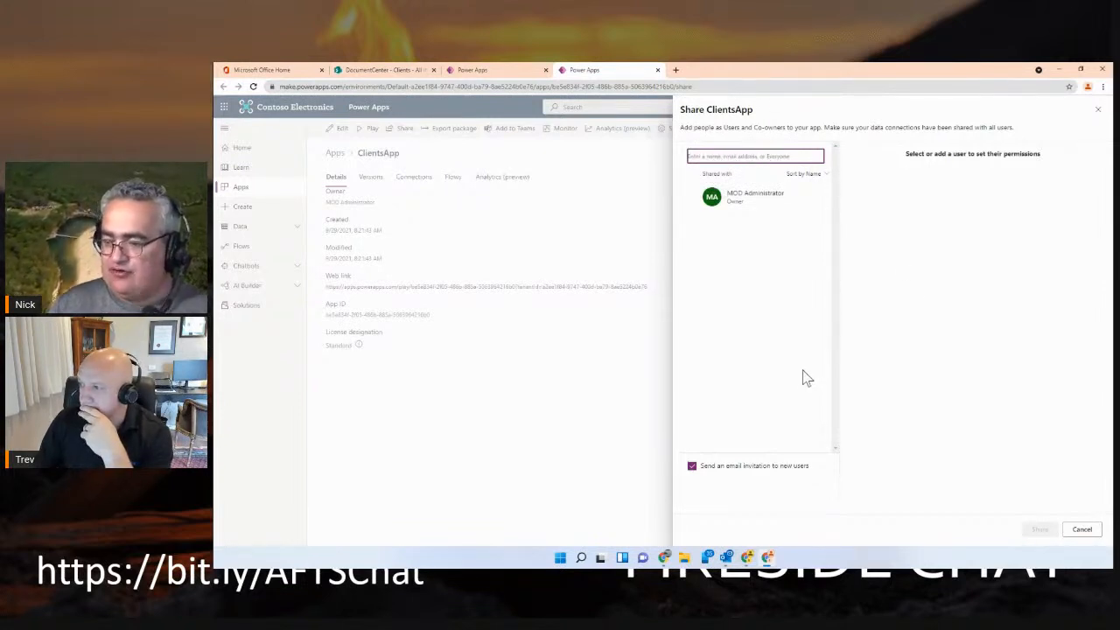
left_click(1083, 529)
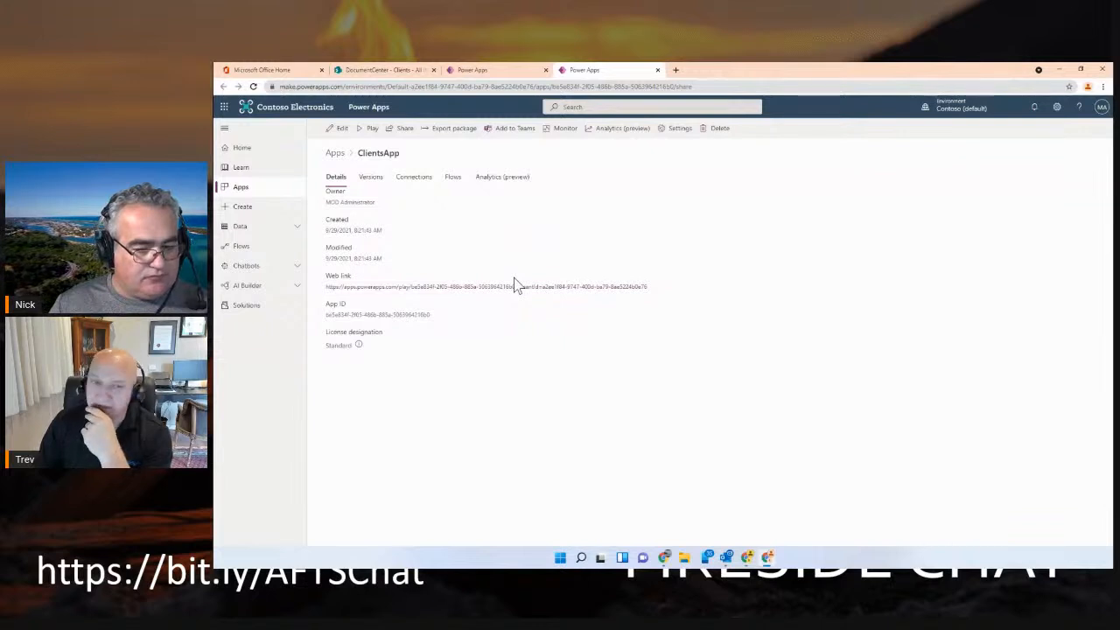
Switch to the Microsoft 365 admin center from Office Home and open its list of active users
left_click(278, 70)
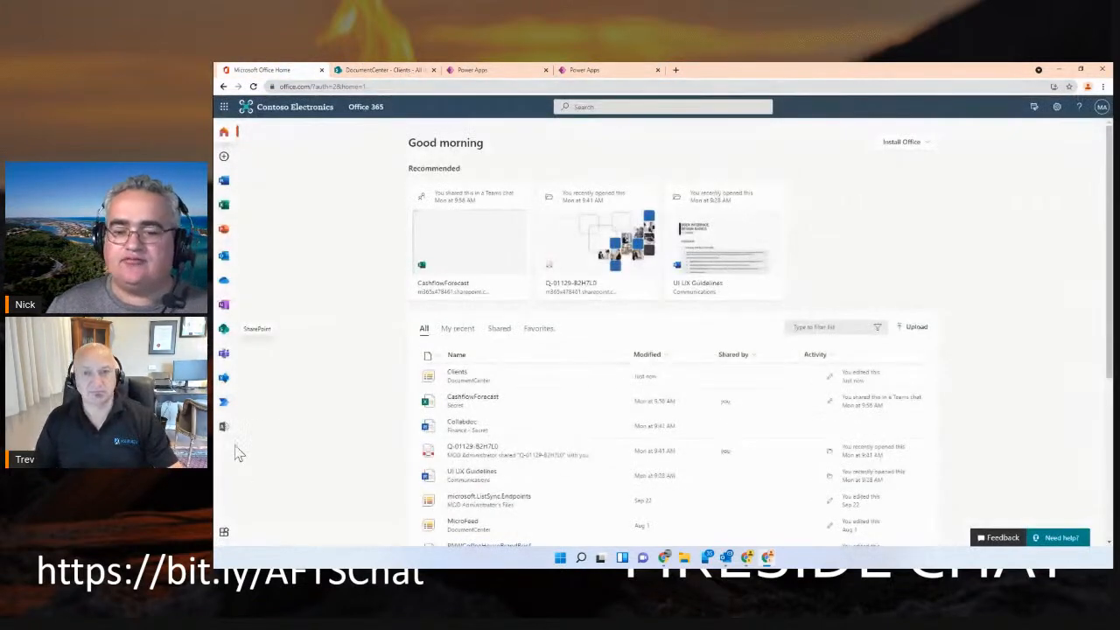
left_click(224, 429)
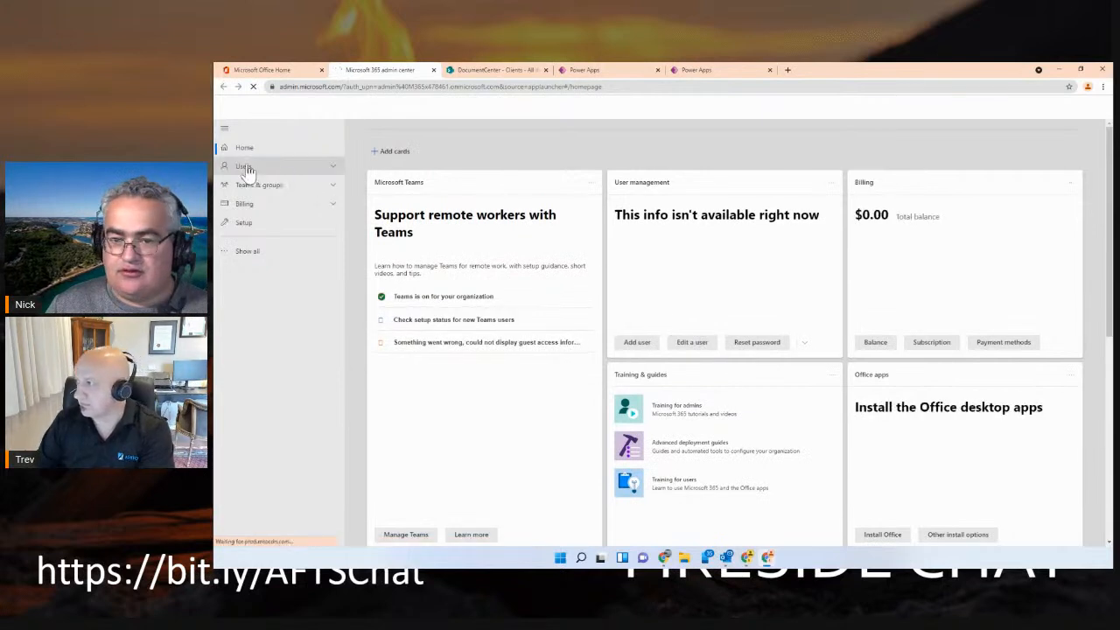
left_click(336, 166)
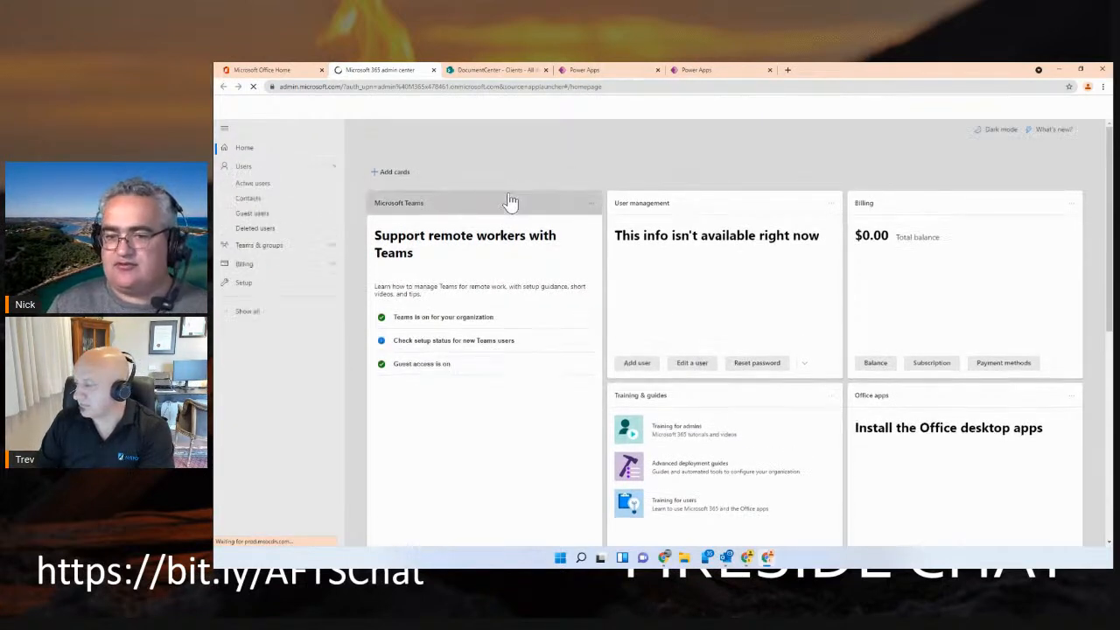
left_click(281, 184)
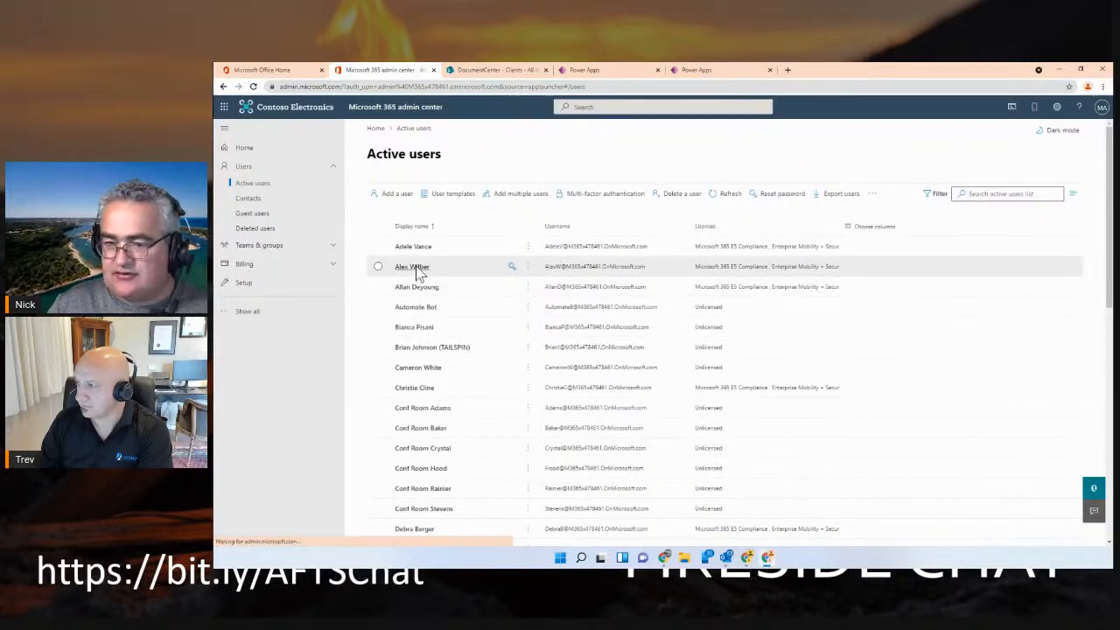
Reset the second listed user's password to a manually entered account password, with no change required at first sign-in, and save it in the browser
left_click(511, 268)
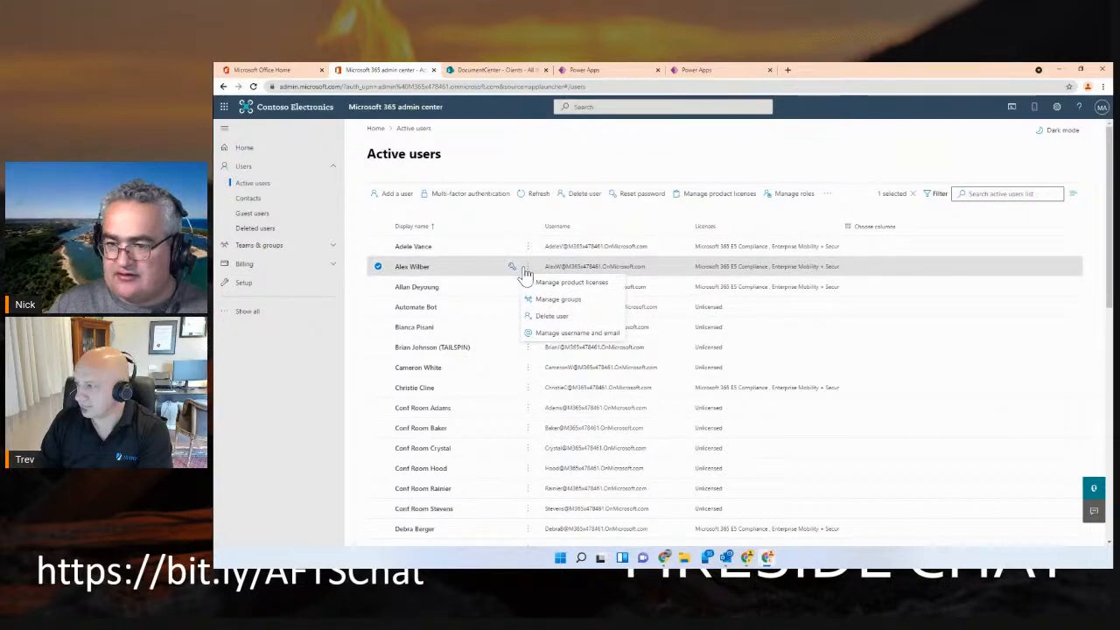
left_click(651, 193)
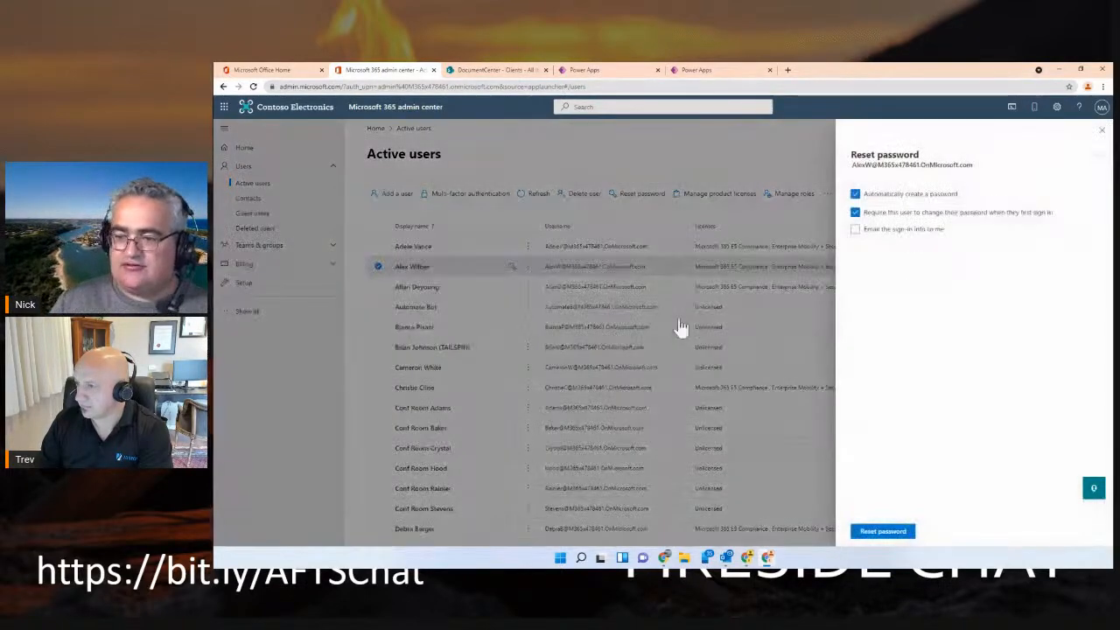
left_click(856, 195)
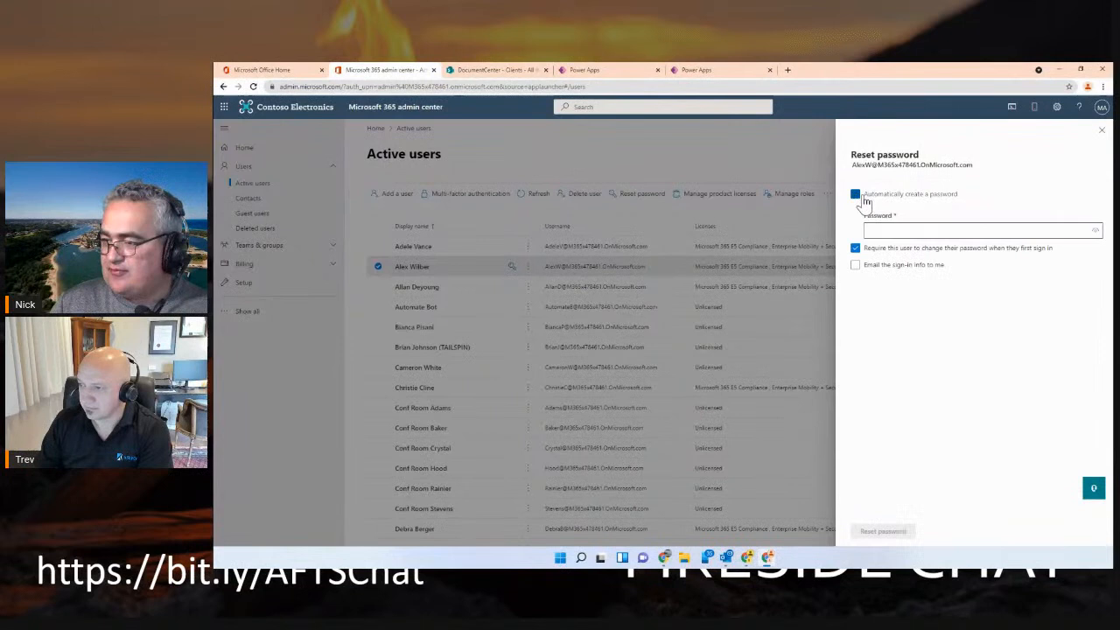
left_click(856, 248)
left_click(902, 231)
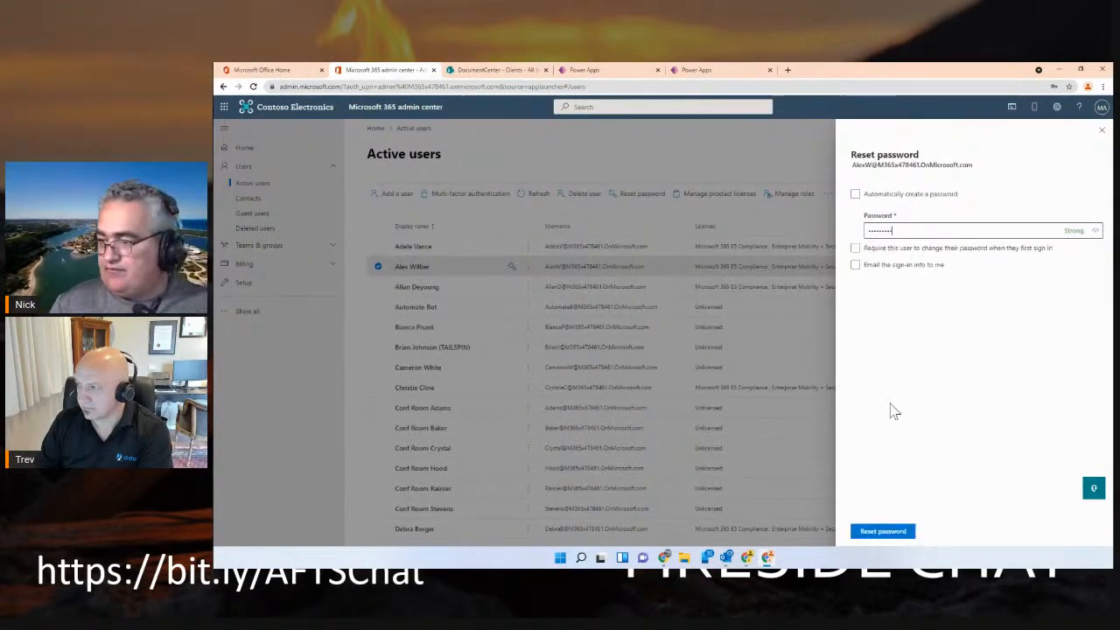
left_click(882, 531)
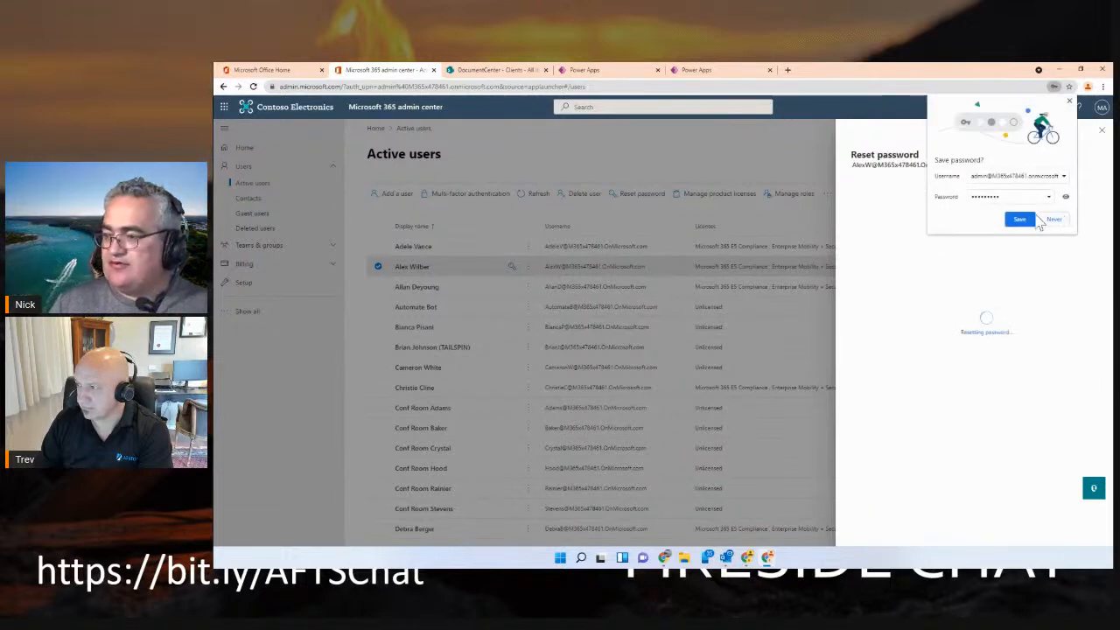
left_click(1019, 220)
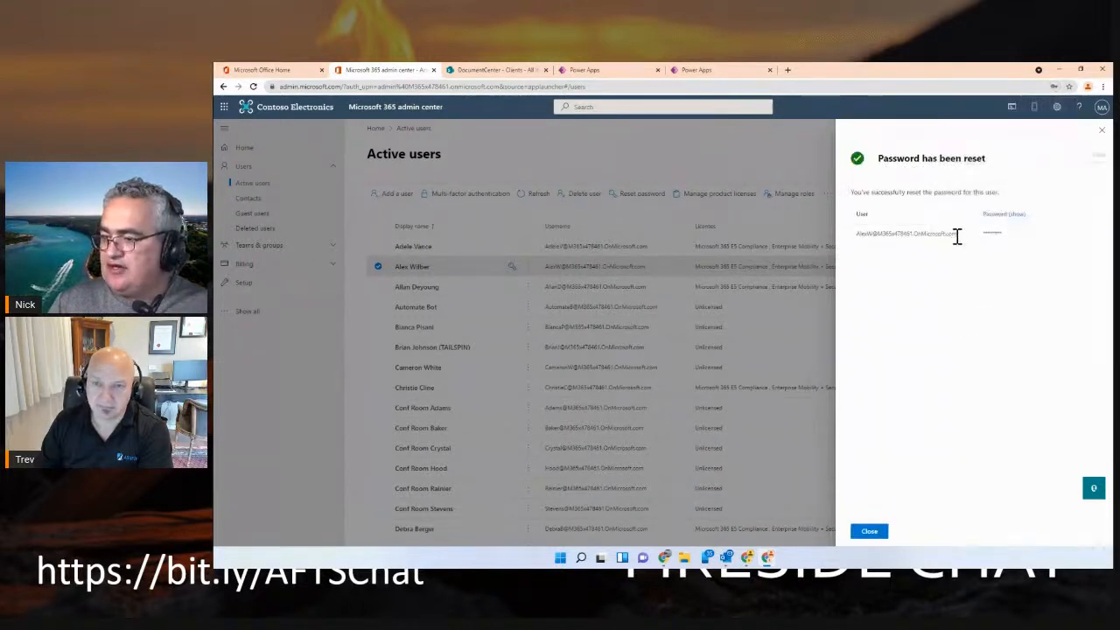
Select the account's username in the password reset confirmation
left_click_drag(956, 234, 857, 242)
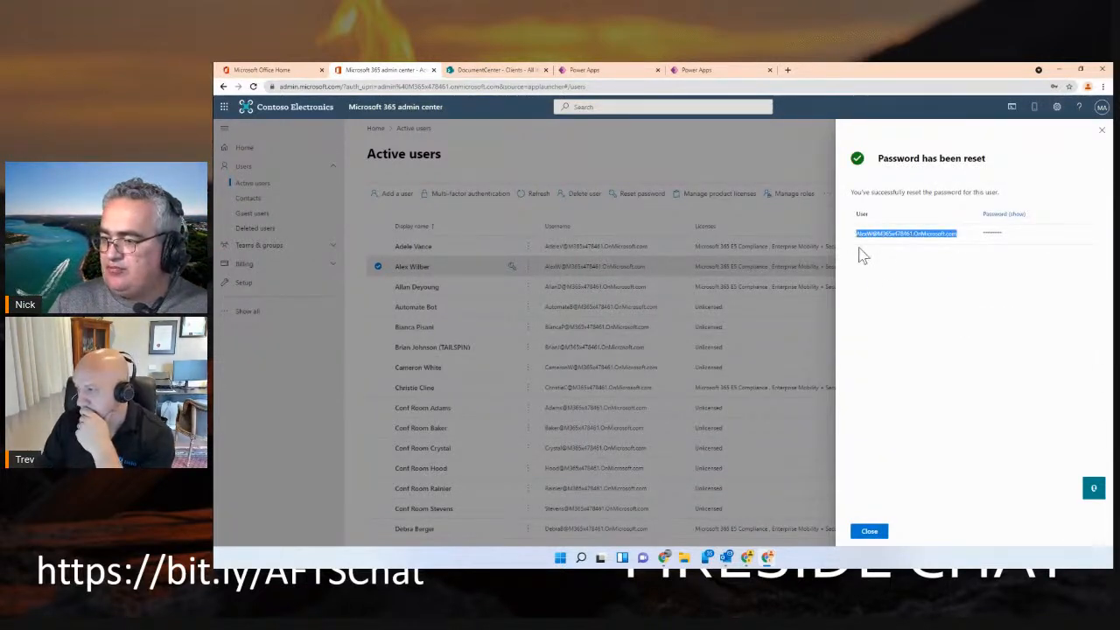